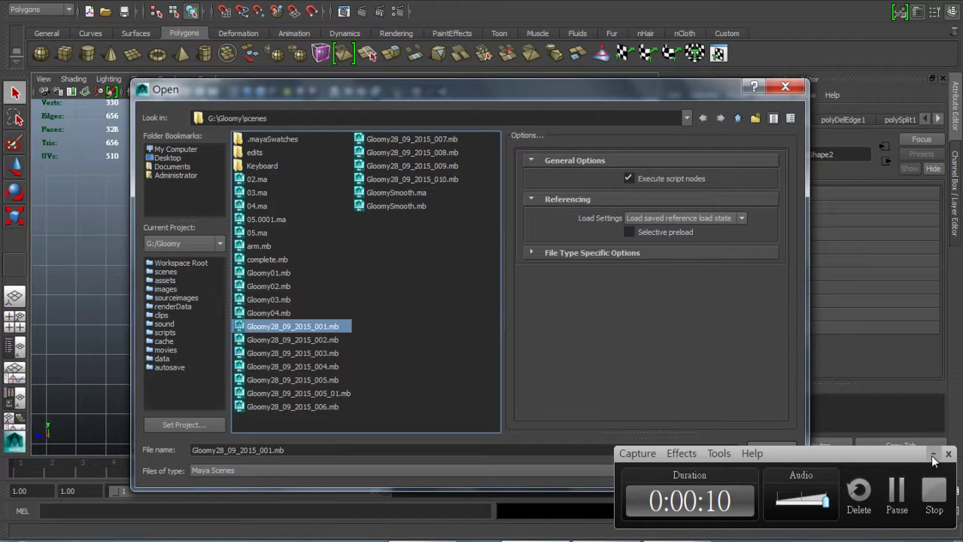
Open the scene Gloomy28_09_2015_001.mb without saving the changes to the current scene
left_click(776, 451)
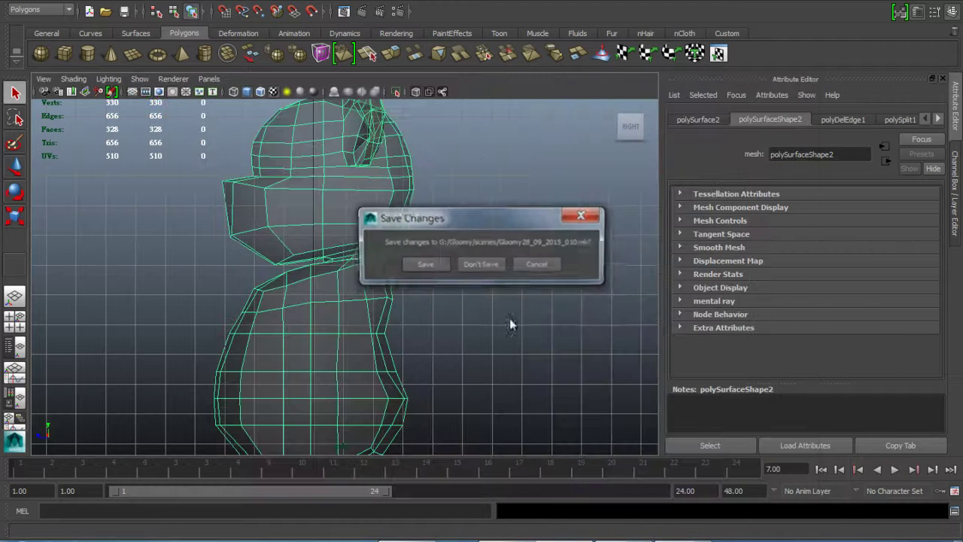
left_click(480, 264)
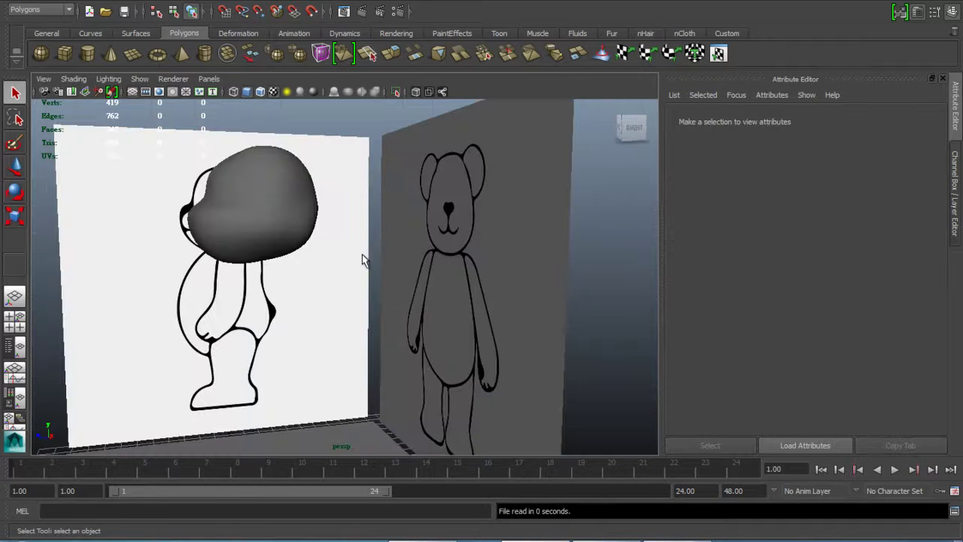
Turn off the head mesh's smooth preview and delete the mesh, keeping only the three reference planes
left_click_drag(307, 265, 363, 264, "alt")
left_click(380, 254)
key("1")
right_click_drag(363, 264, 365, 291, "alt")
mouse_move(366, 291)
left_mouse_down("alt")
mouse_move(410, 309)
mouse_move(459, 297)
mouse_move(413, 278)
mouse_move(369, 308)
left_mouse_up("alt")
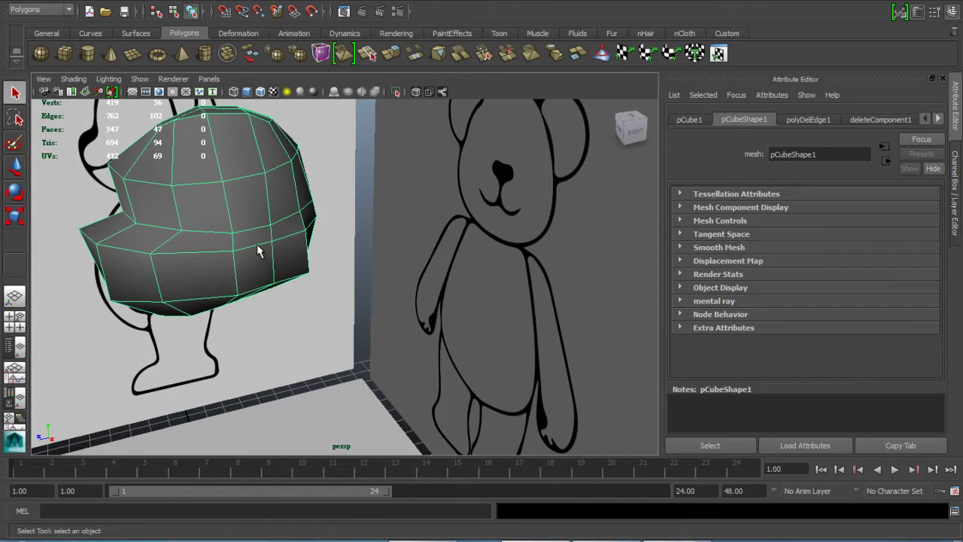
key("Delete")
right_click_drag(446, 254, 387, 303, "alt")
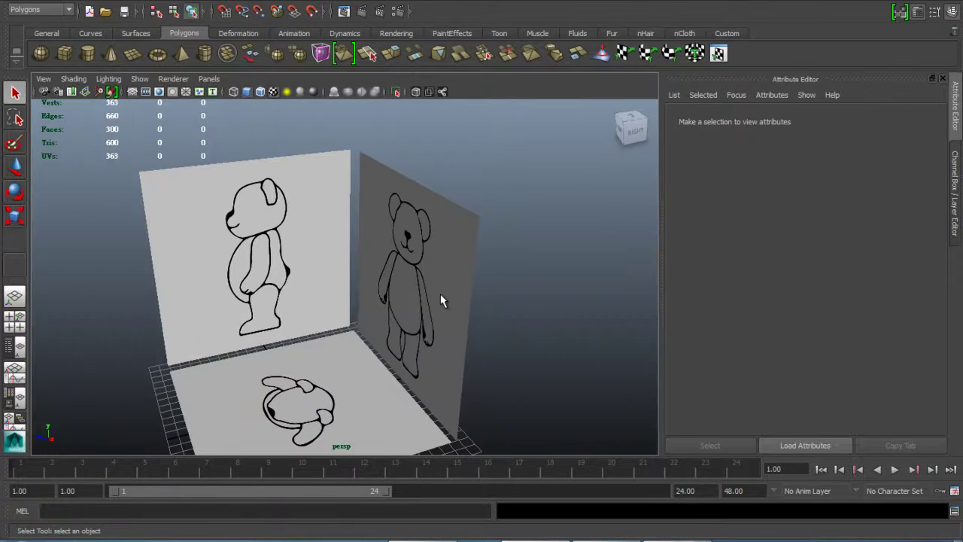
Show the four-view layout and save the scene as 5Oct_001 in Maya Binary format
key("space")
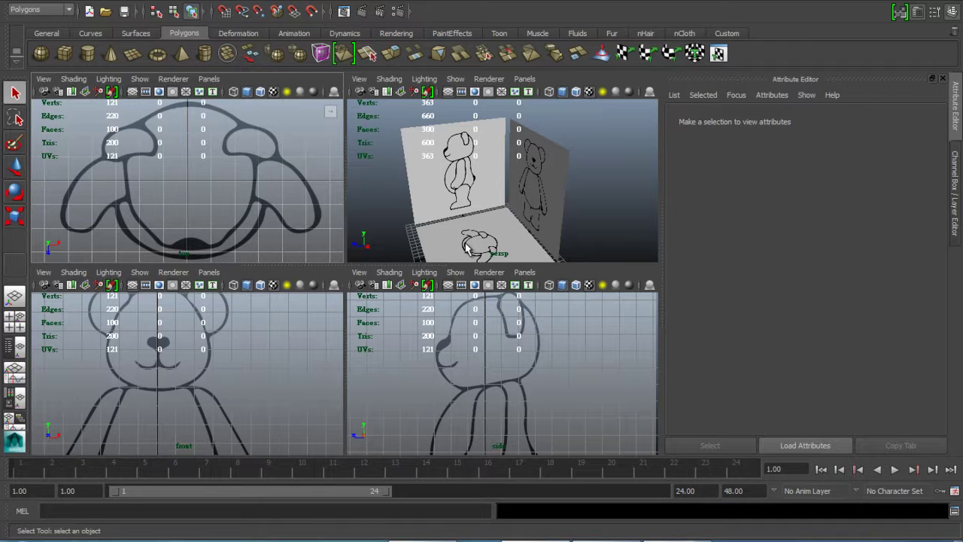
left_click(467, 193)
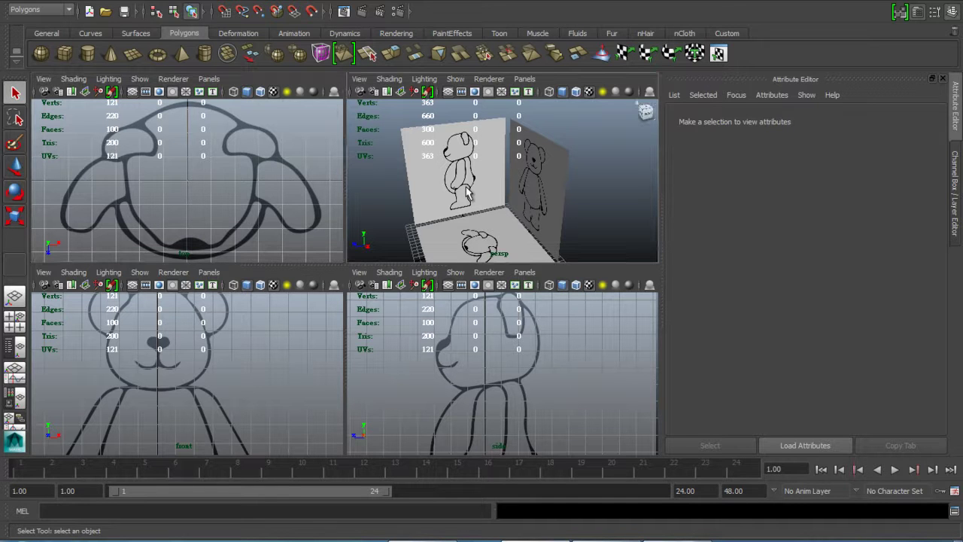
left_click(11, 4)
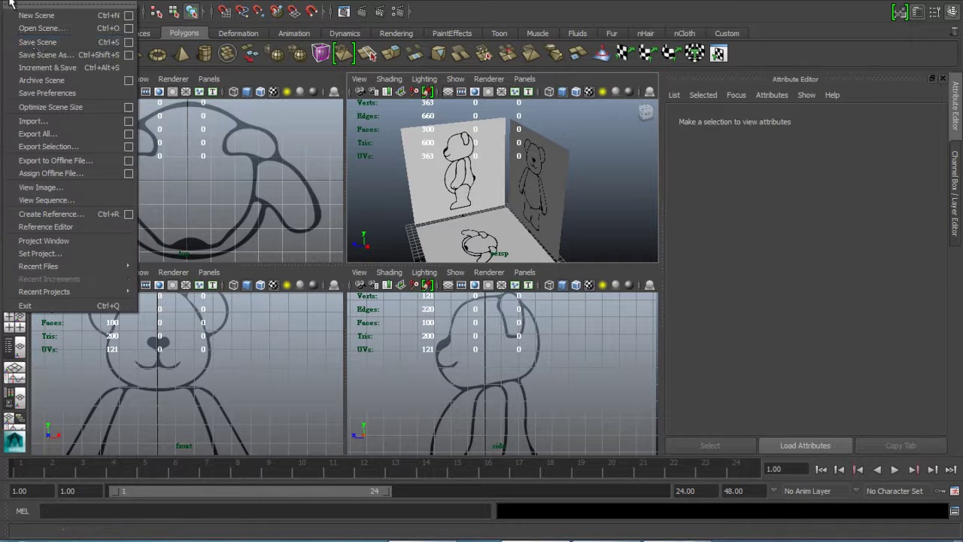
left_click(41, 55)
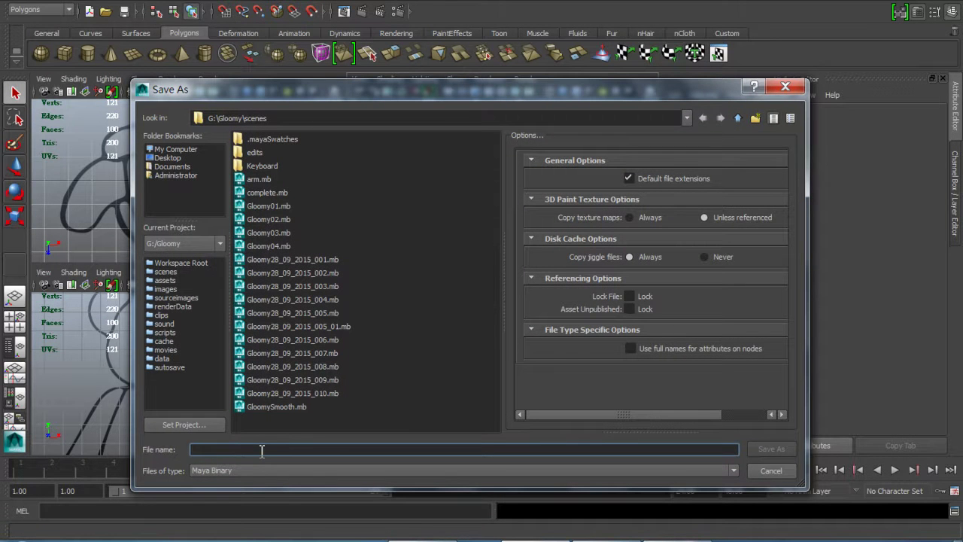
type("sO")
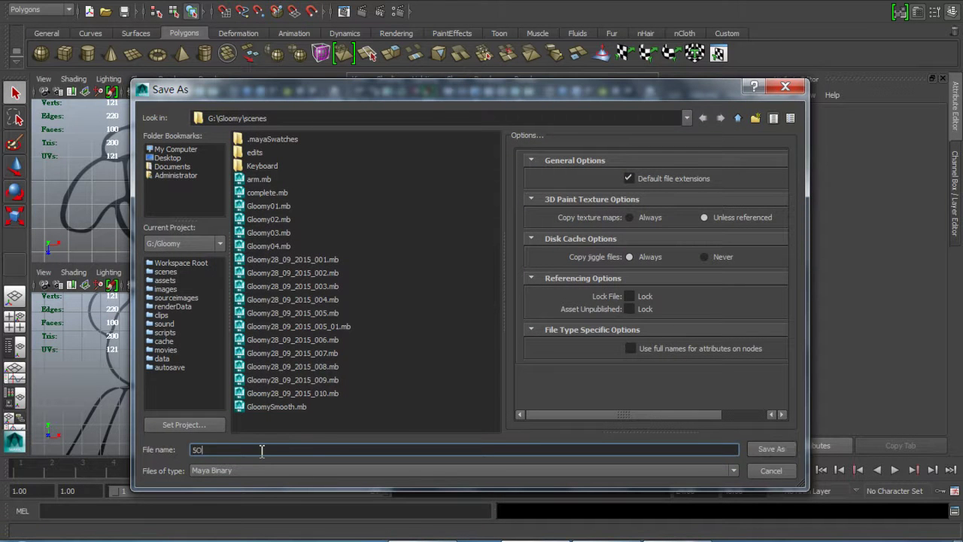
type("ct_001")
left_click(783, 448)
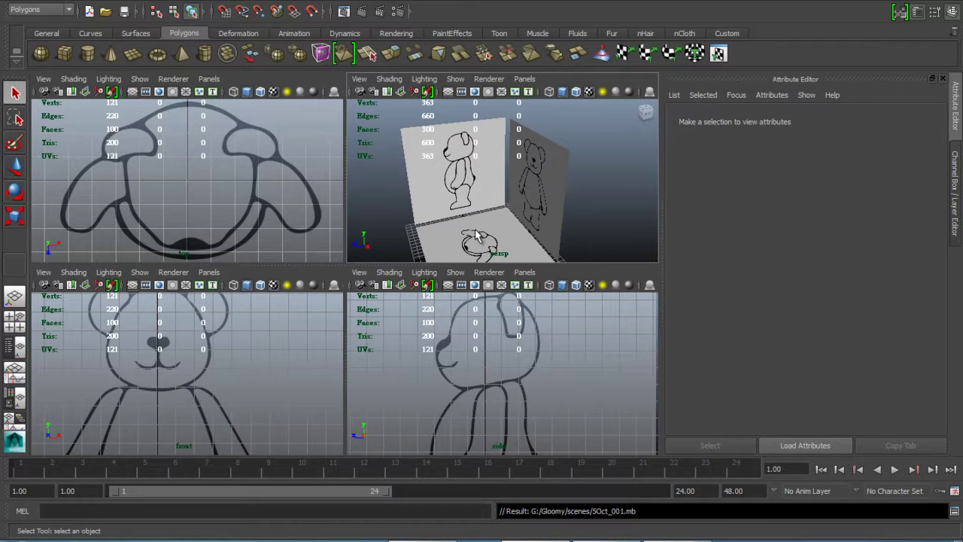
Examine the bear reference drawings in the side and perspective views
key("space")
scroll(507, 279, "down", 3)
scroll(366, 337, "down", 2)
middle_click_drag(366, 338, 475, 236, "alt")
scroll(456, 293, "up", 1)
key("space")
key("space")
mouse_move(457, 291)
left_mouse_down("alt")
mouse_move(409, 336)
mouse_move(462, 295)
left_mouse_up("alt")
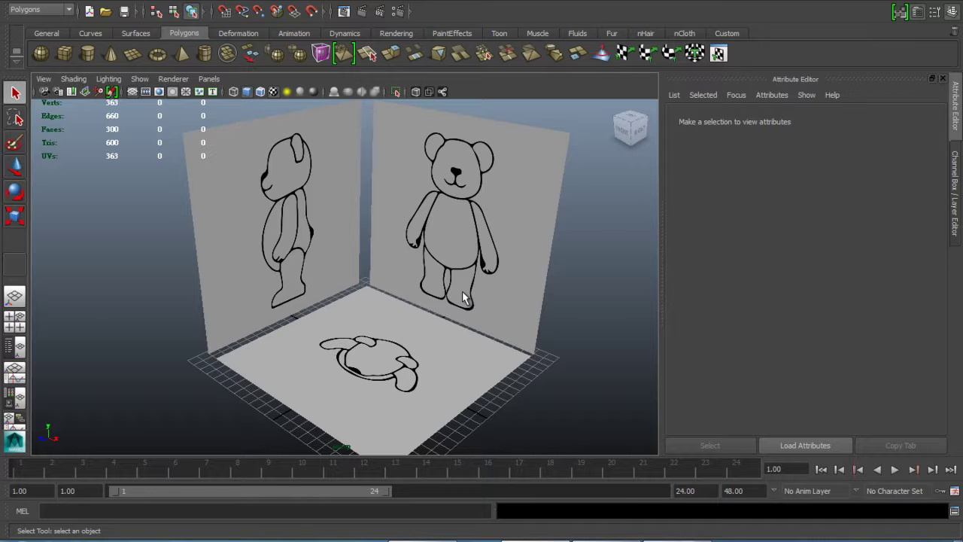
Try switching the side view panel to the top view, and return it to the right view
key("space")
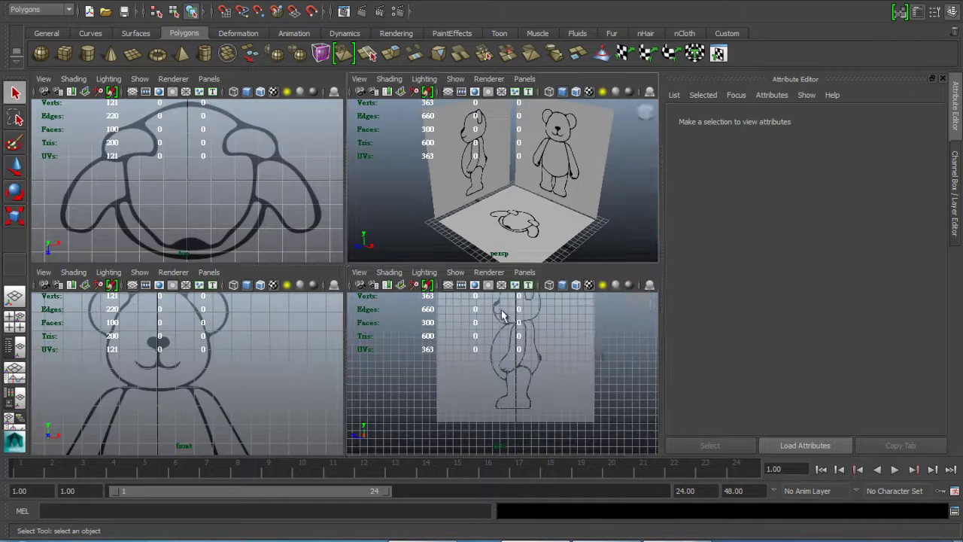
key("space")
key("space")
left_click(558, 289)
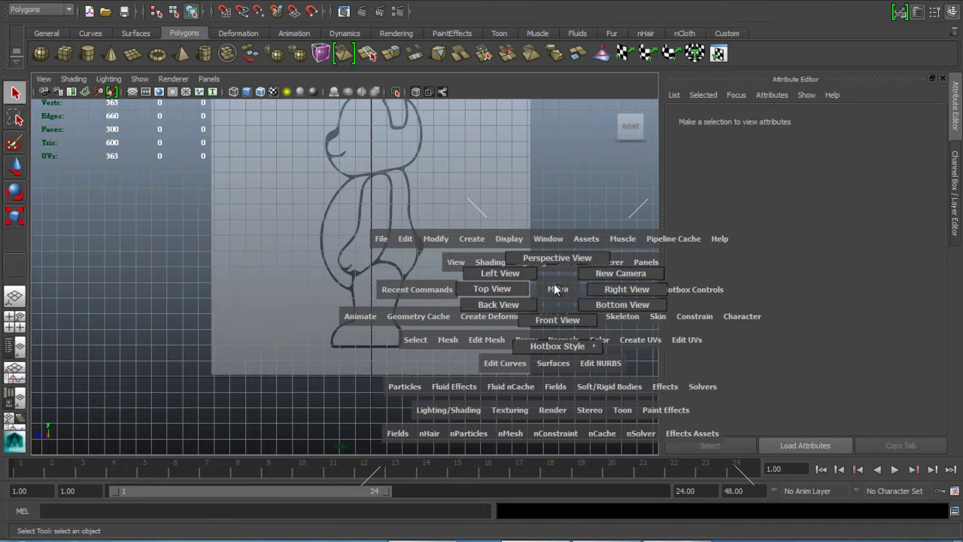
left_click(497, 289)
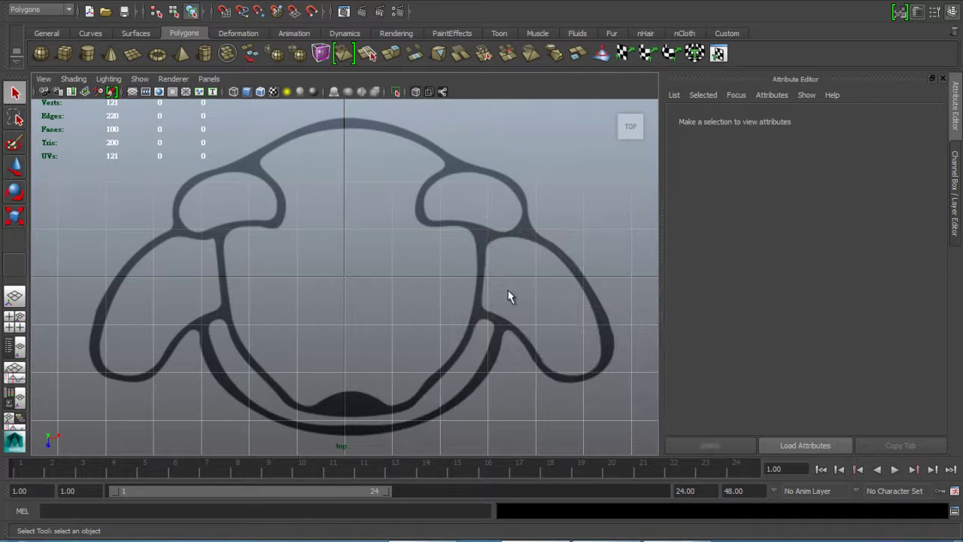
key("space")
left_click(557, 293)
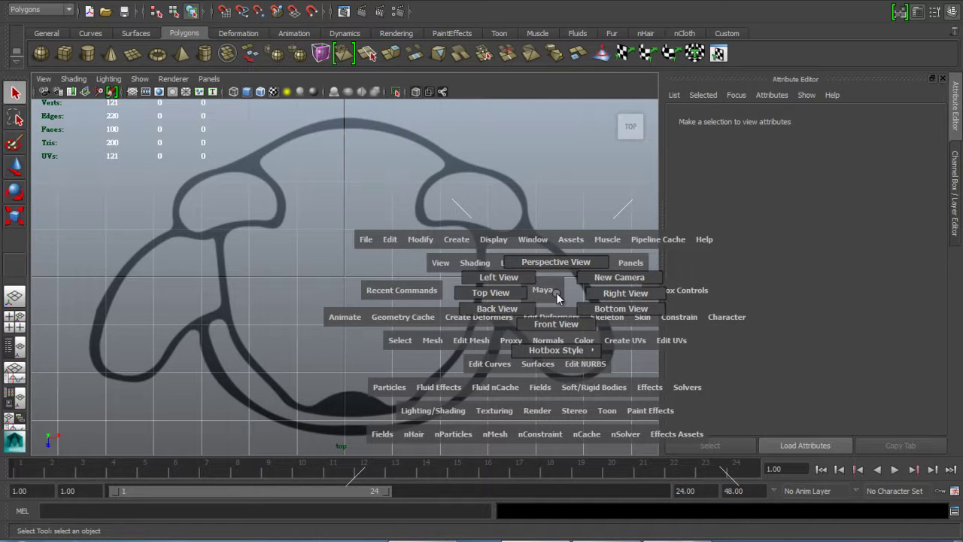
key("space")
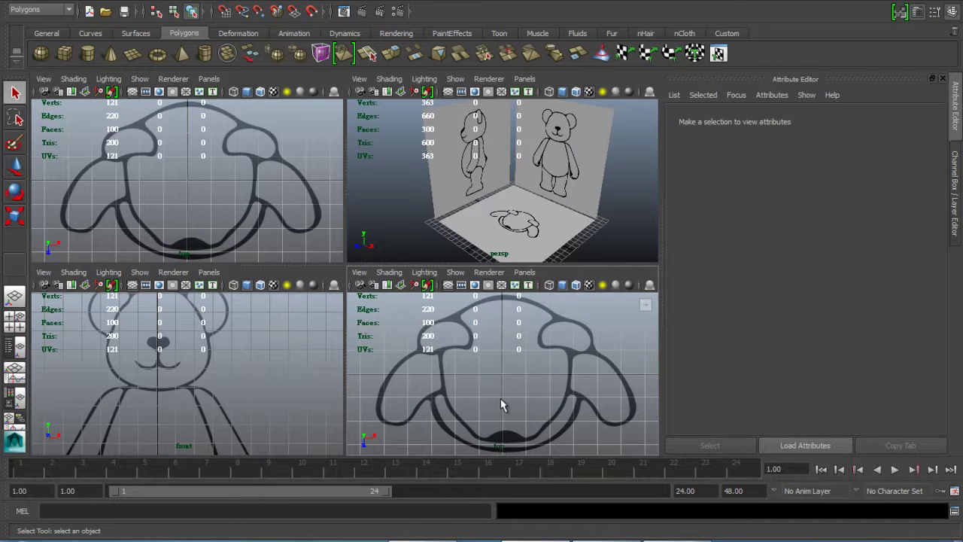
key("space")
left_click_drag(503, 356, 575, 351)
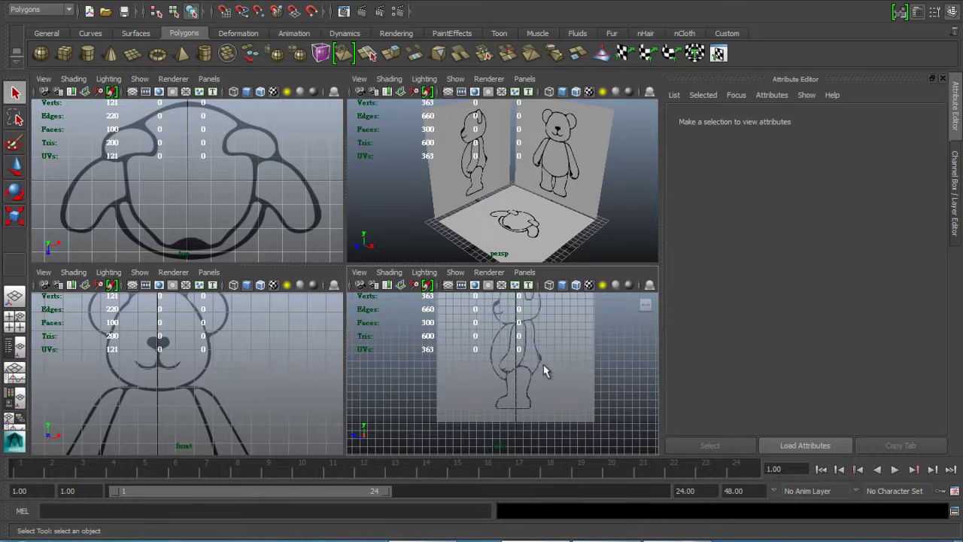
Show the layer list and turn off reference mode for the TopTemplate, SideTemplate and FrontTemplate layers
key("space")
key("ctrl+a")
left_click(782, 396)
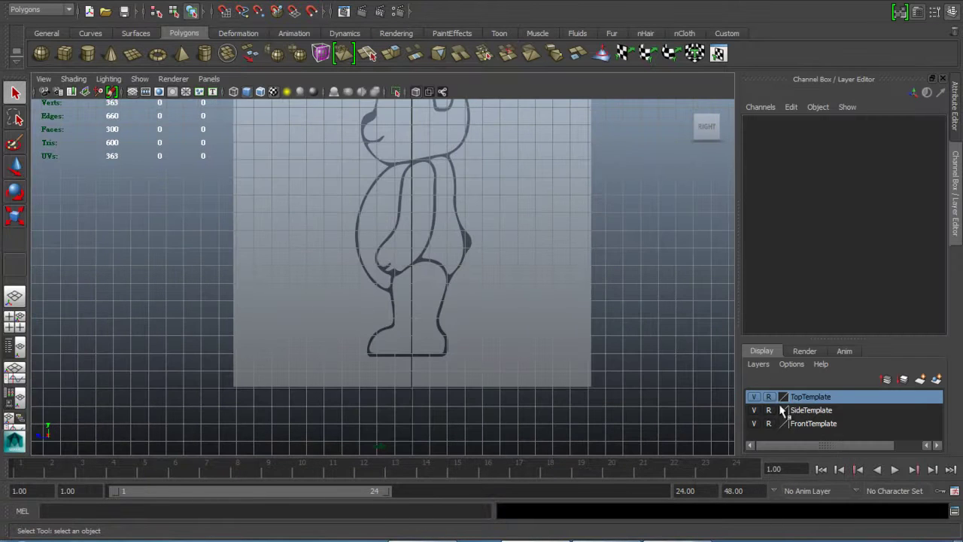
left_click(768, 397)
left_click(768, 410)
left_click(768, 424)
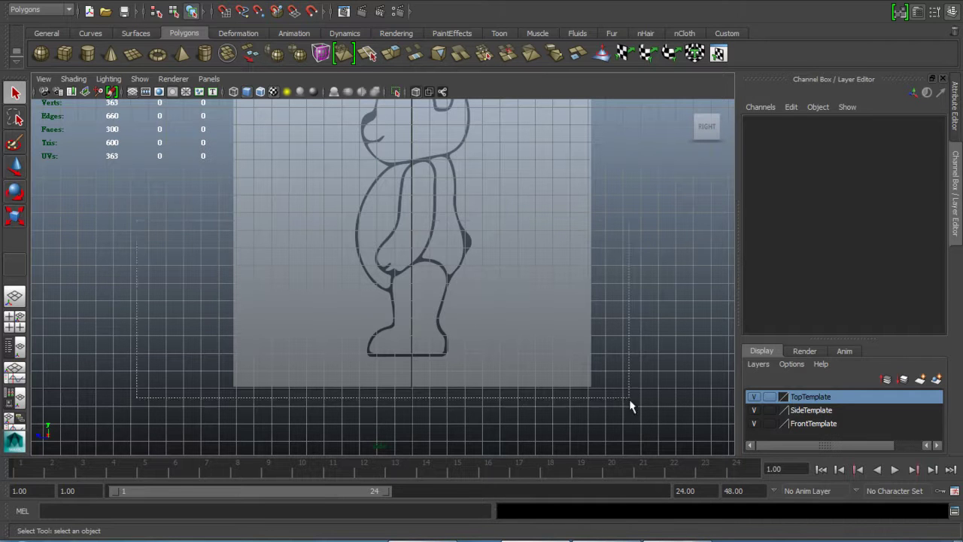
Select all three reference planes and move them down to a Translate Y of about -1.685, bringing the bear's feet to ground level
left_click_drag(618, 383, 452, 436)
key("space")
key("space")
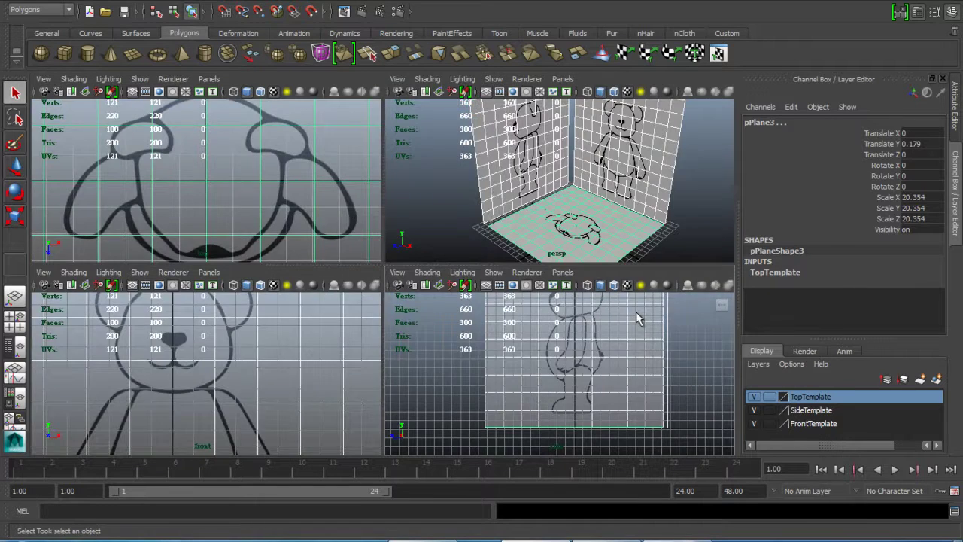
key("w")
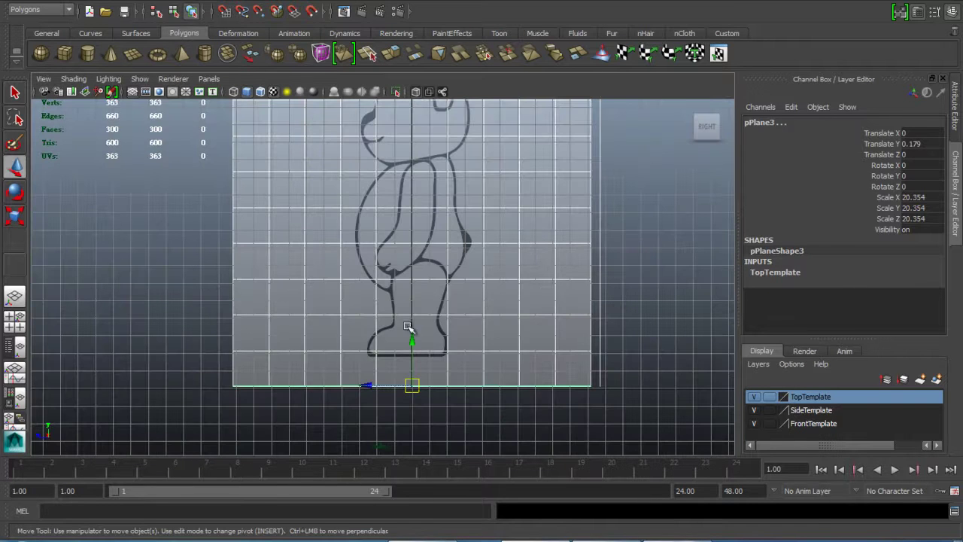
left_click_drag(412, 342, 413, 375)
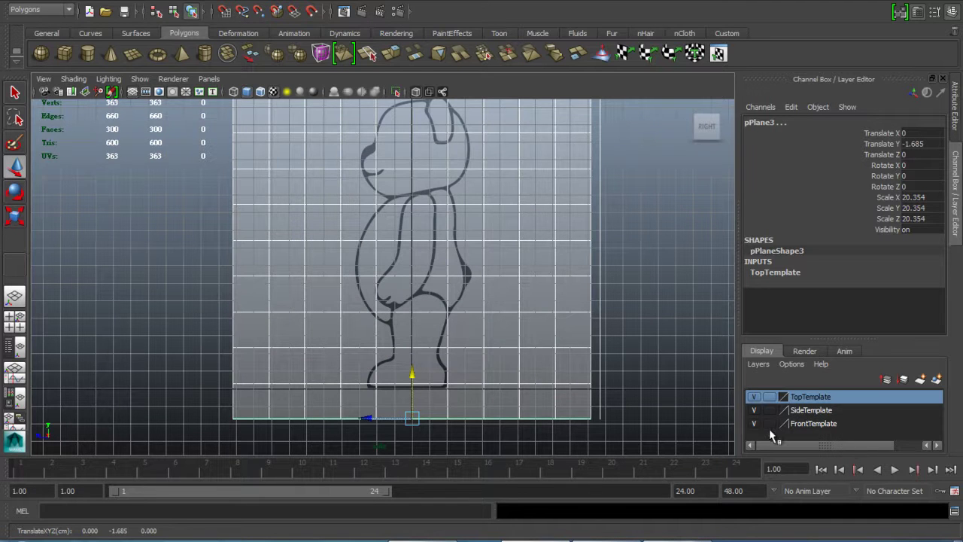
Set the TopTemplate, SideTemplate and FrontTemplate layers back to reference mode and deselect the planes
left_click(769, 423)
left_click(769, 410)
left_click(769, 396)
left_click(769, 396)
left_click(769, 410)
left_click(769, 422)
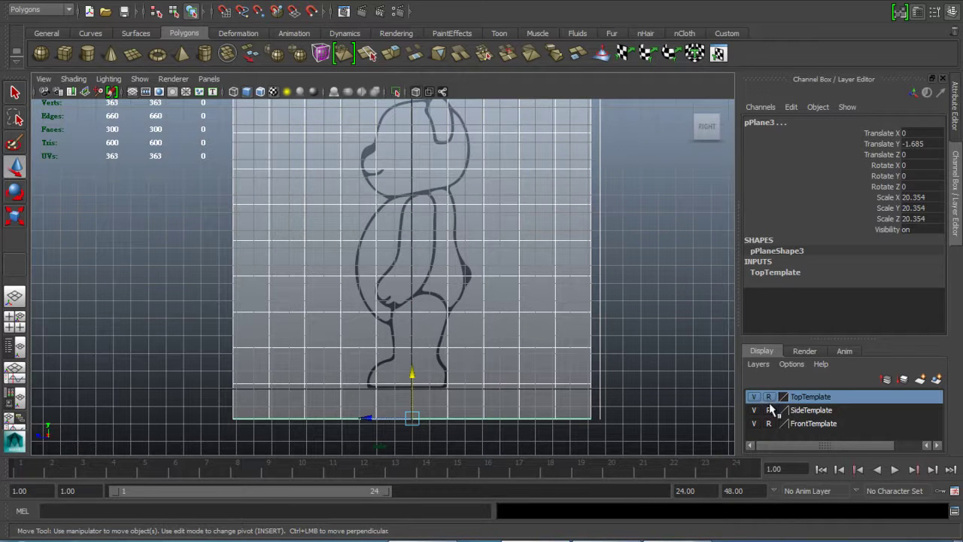
left_click(615, 306)
Create a polygon cylinder at the origin in the perspective view and set its Subdivisions Axis to 8
key("space")
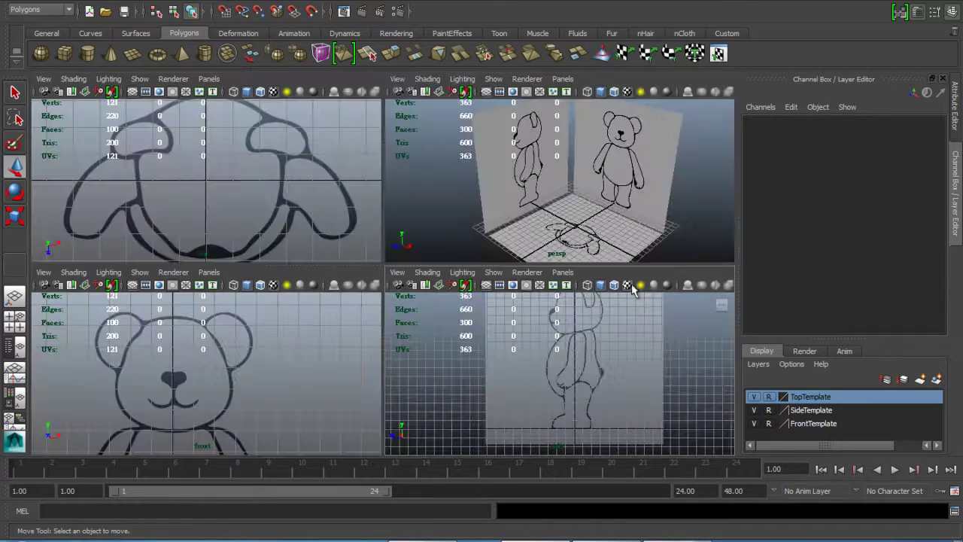
key("space")
right_click_drag(542, 295, 445, 296, "alt")
left_click_drag(446, 296, 404, 301, "alt")
right_click_drag(404, 301, 458, 348, "alt")
mouse_move(459, 348)
left_mouse_down("alt")
mouse_move(351, 344)
mouse_move(471, 338)
left_mouse_up("alt")
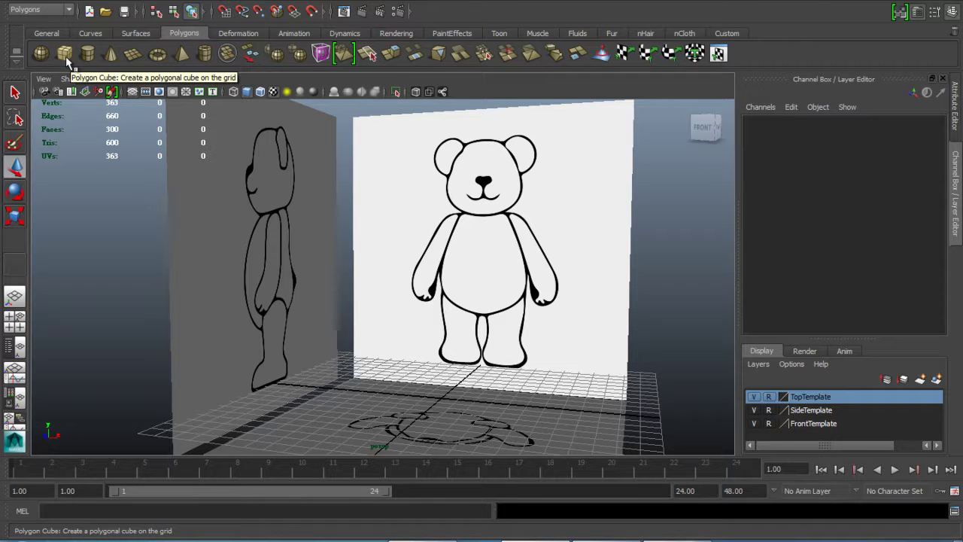
left_click(87, 53)
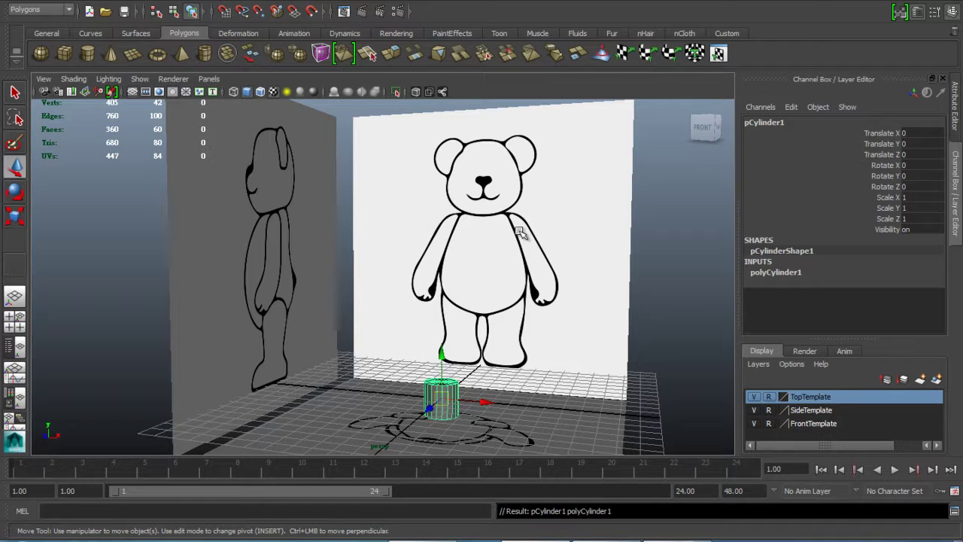
left_click(780, 273)
double_click(905, 304)
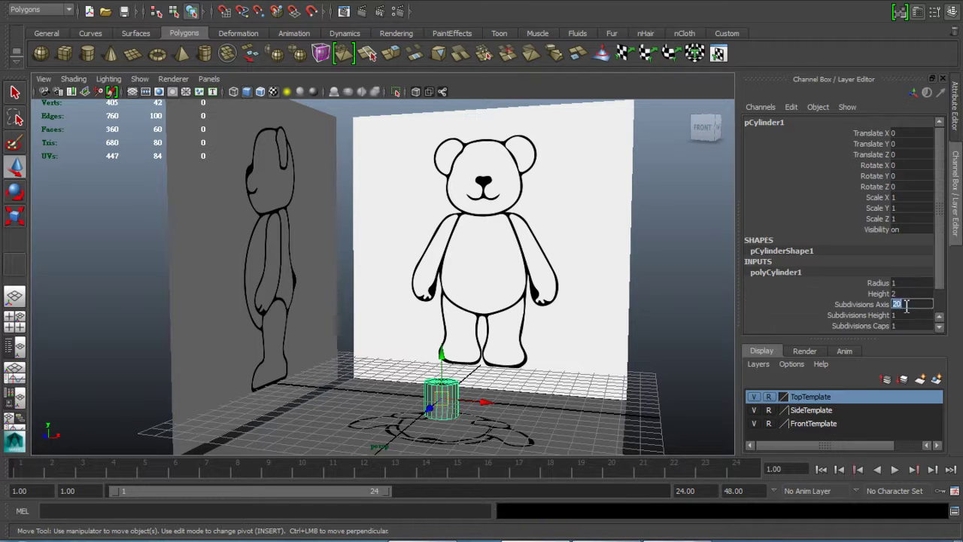
type("8")
key("Return")
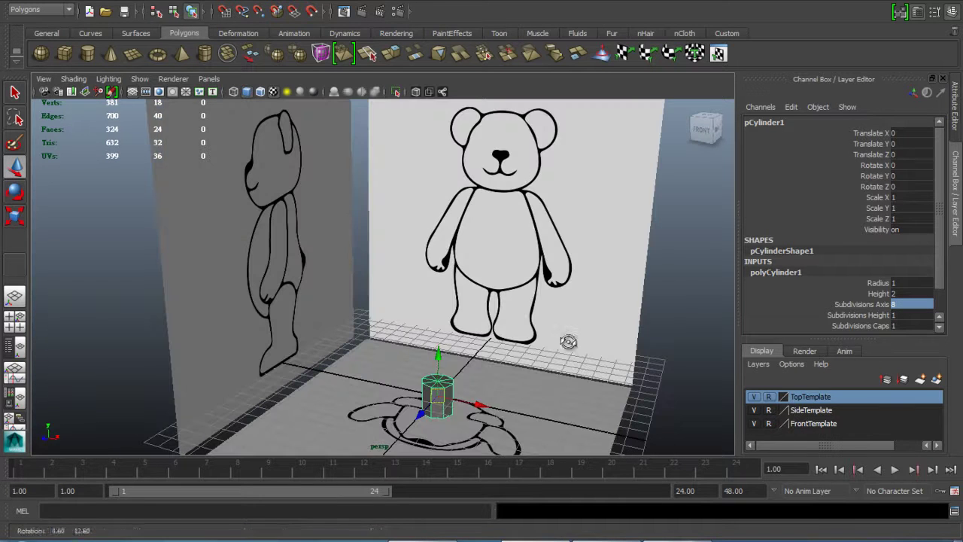
Move the cylinder up to a Translate Y of about 11.395
left_click_drag(569, 328, 563, 339, "alt")
left_click(16, 167)
left_click_drag(438, 353, 459, 252)
right_click_drag(459, 251, 477, 356, "alt")
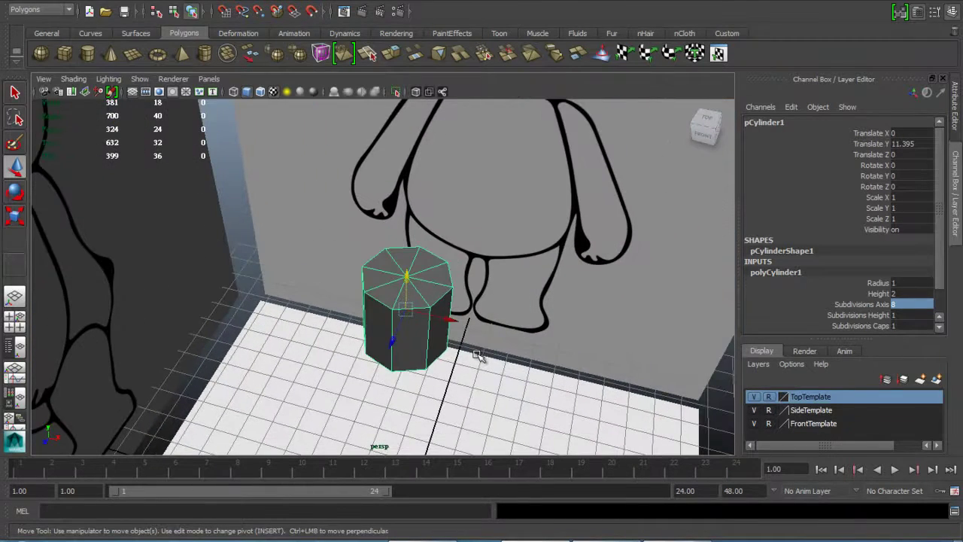
Select the eight radial edges on the cylinder's top cap and delete them
scroll(484, 350, "up", 5)
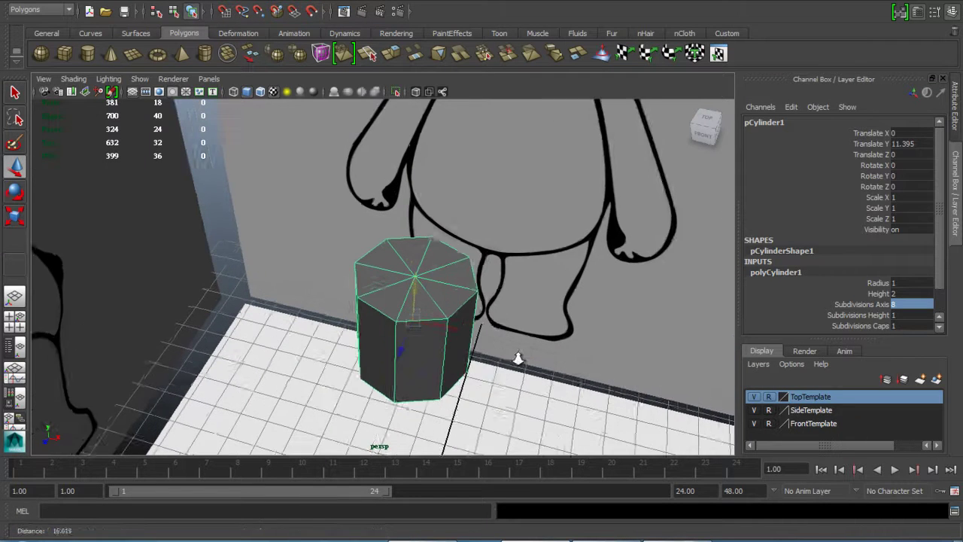
left_click_drag(441, 375, 463, 319, "alt")
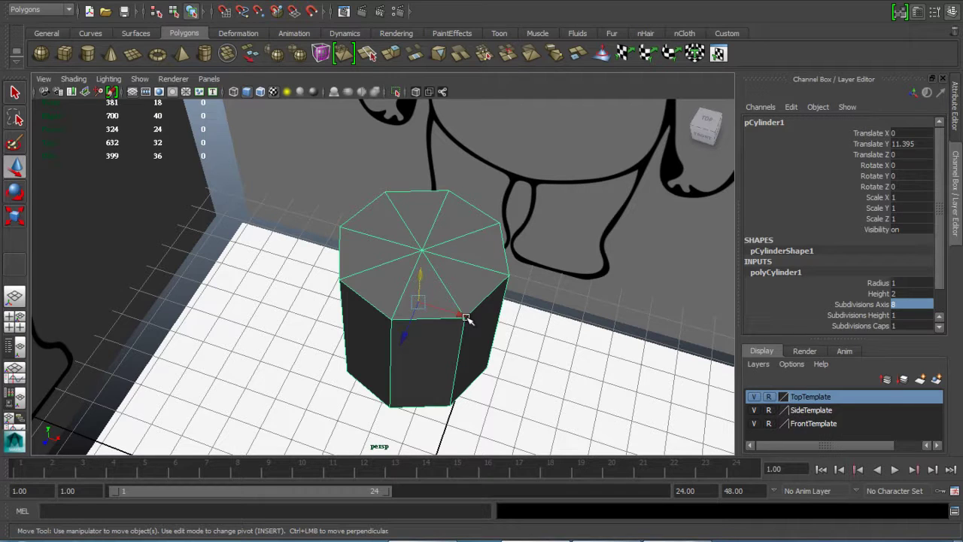
right_click_drag(446, 284, 441, 207)
left_click(441, 207)
left_click(403, 230, "shift")
left_click(379, 239, "shift")
left_click(396, 268, "shift")
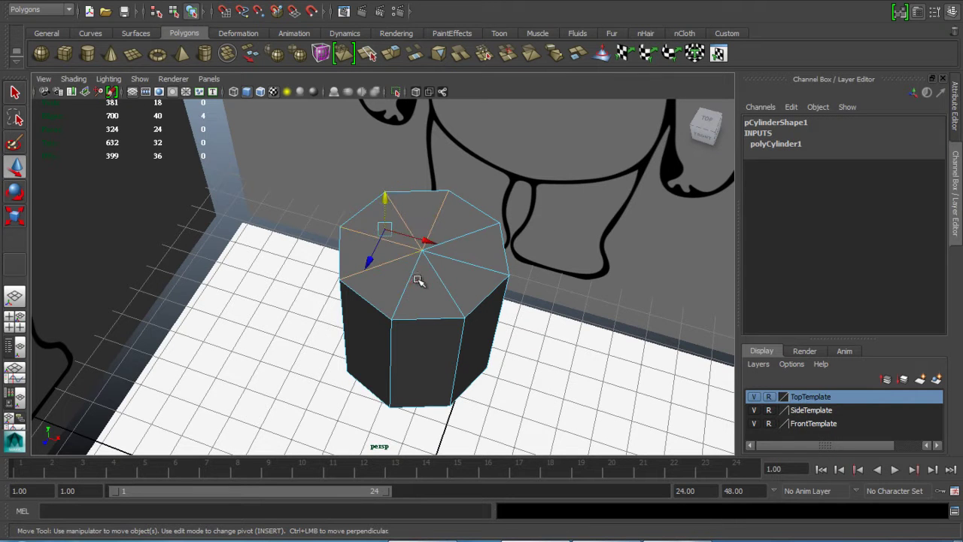
left_click(420, 277, "shift")
left_click(444, 284, "shift")
left_click(481, 268, "shift")
left_click(470, 231, "shift")
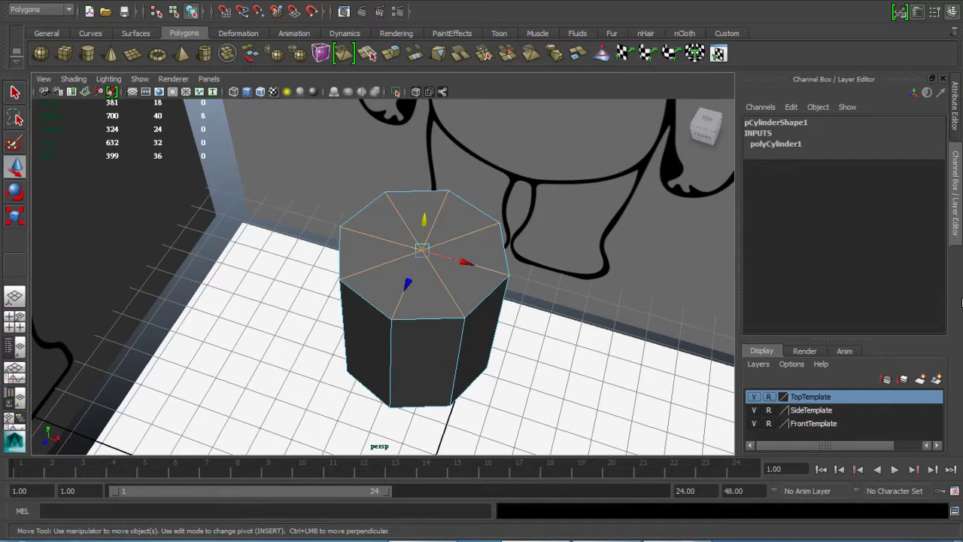
key("Delete")
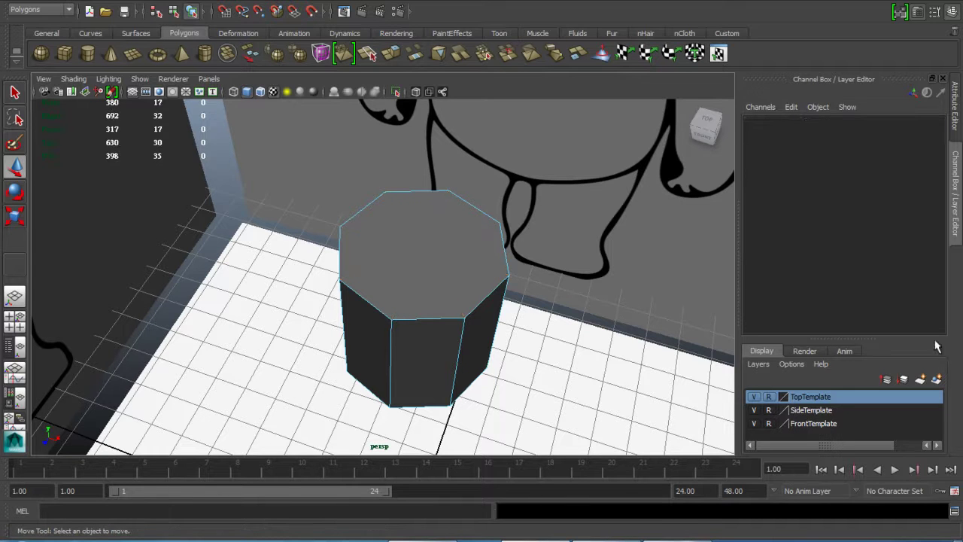
Select the eight radial edges on the cylinder's bottom cap and delete them
left_click_drag(468, 381, 389, 244, "alt")
left_click(376, 192)
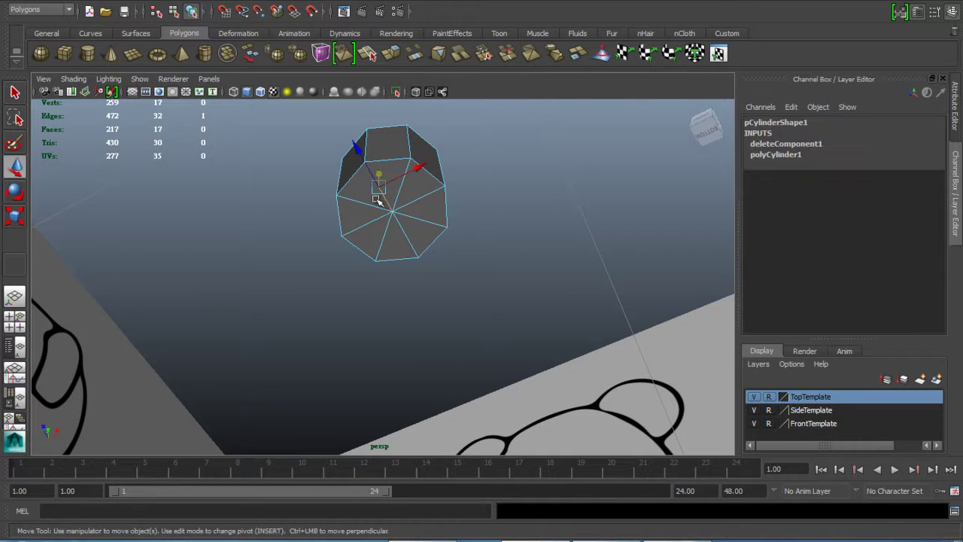
left_click(381, 217, "shift")
left_click(383, 232, "shift")
left_click(384, 238, "shift")
left_click(406, 235, "shift")
left_click(425, 220, "shift")
left_click(425, 197, "shift")
left_click(396, 185, "shift")
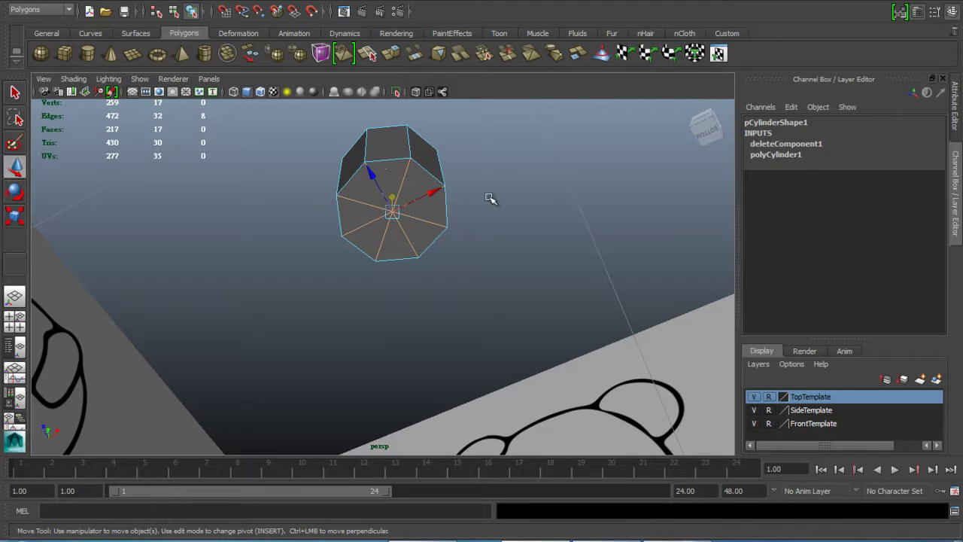
key("Delete")
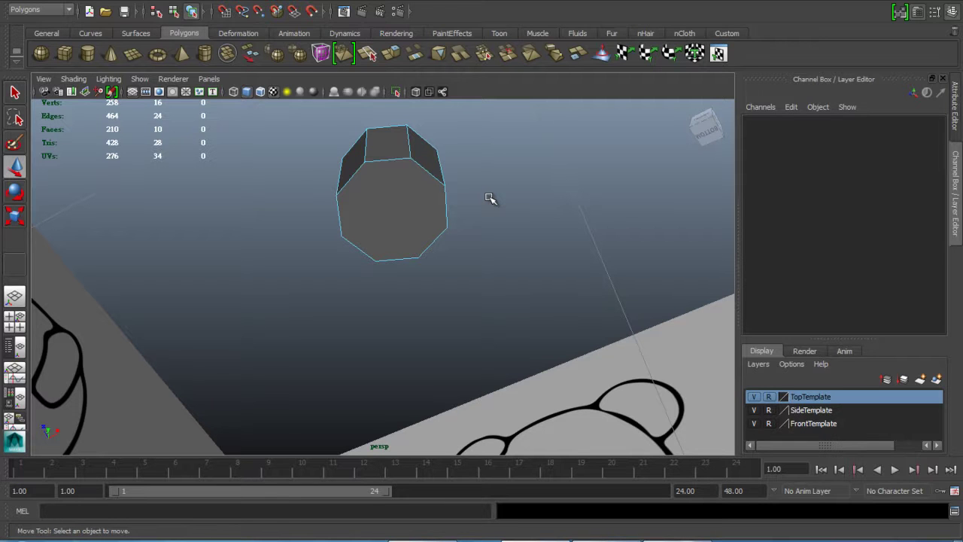
Undo the radial edge deletions on the cylinder's bottom and top caps
left_click_drag(497, 203, 462, 230, "alt")
right_click_drag(451, 216, 449, 242)
left_click(449, 241)
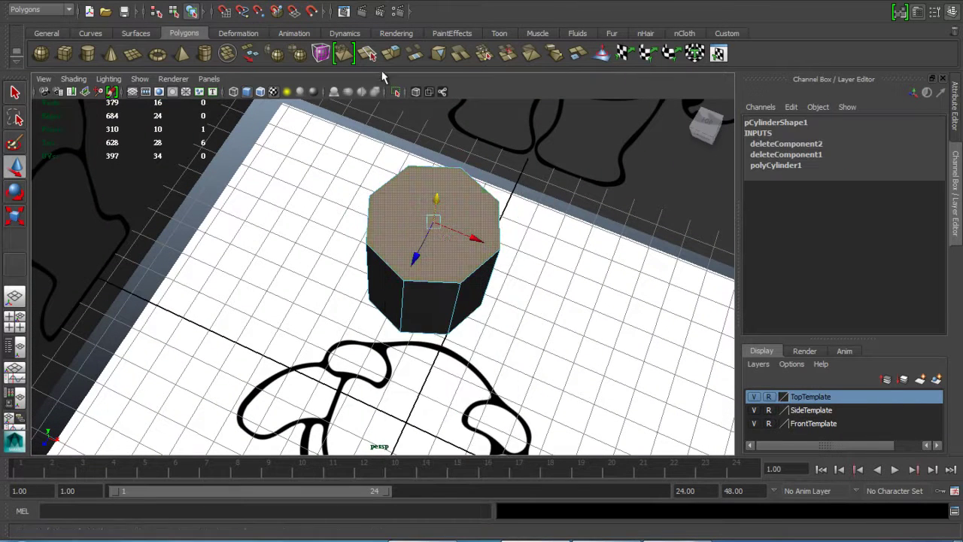
key("q")
key("ctrl+z")
key("ctrl+z")
key("ctrl+z")
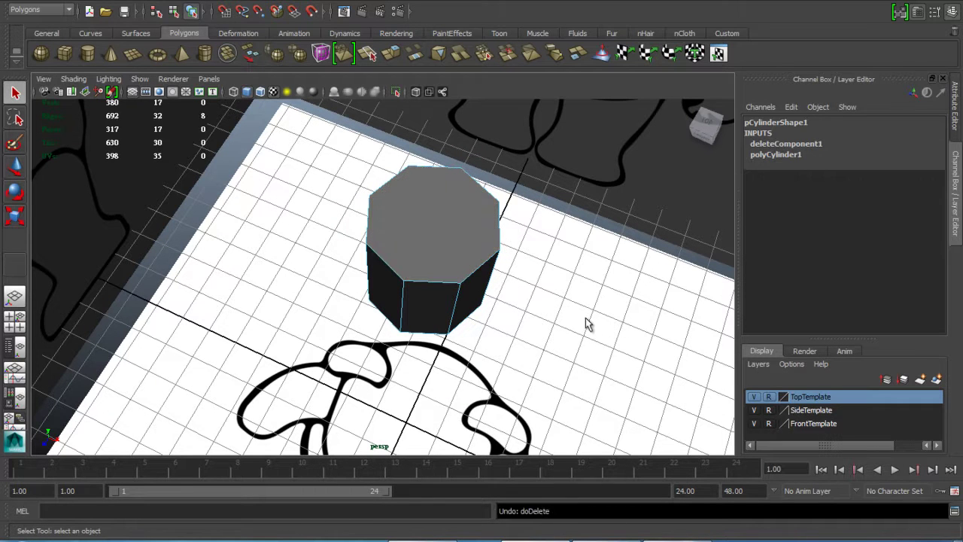
key("ctrl+z")
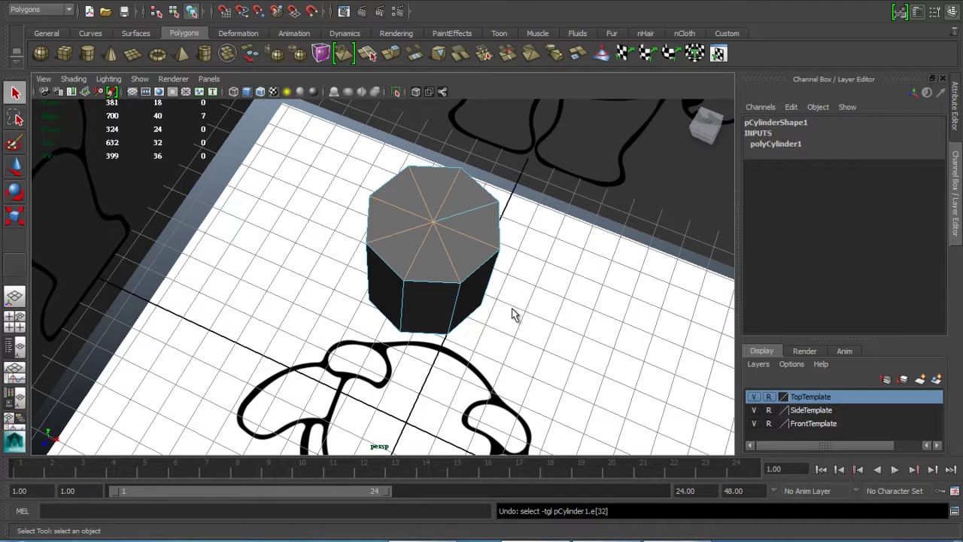
Duplicate the whole cylinder and move the copy sideways to a Translate X of about 3.303
right_click_drag(479, 288, 531, 224)
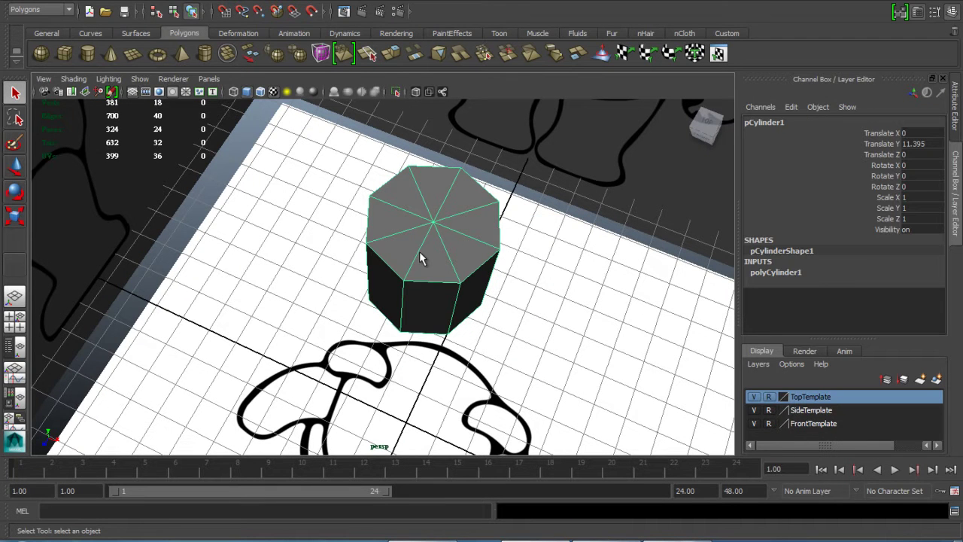
key("ctrl+d")
left_click(16, 170)
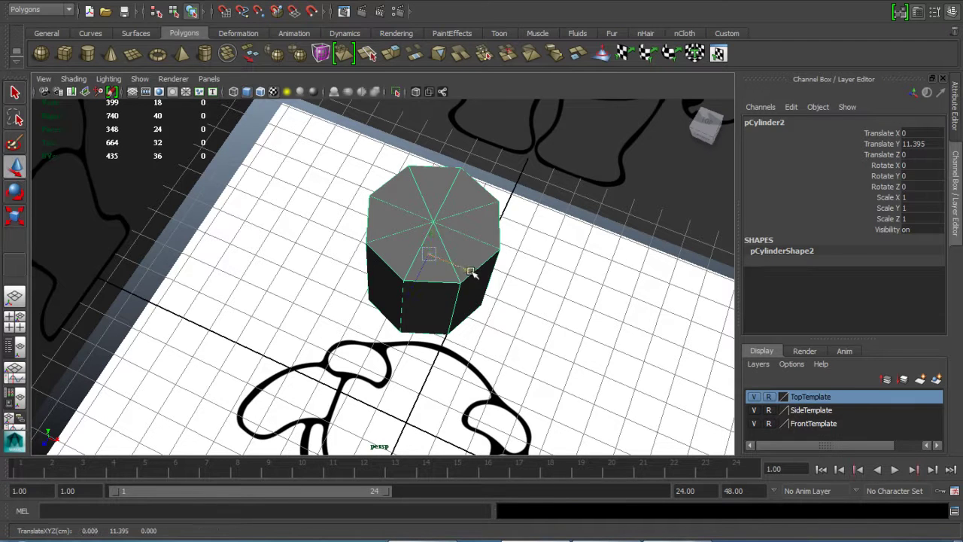
left_click_drag(471, 274, 672, 351)
Select all radial edges on the top and bottom caps of the original cylinder and delete them
left_click(457, 226)
right_click_drag(440, 231, 451, 210)
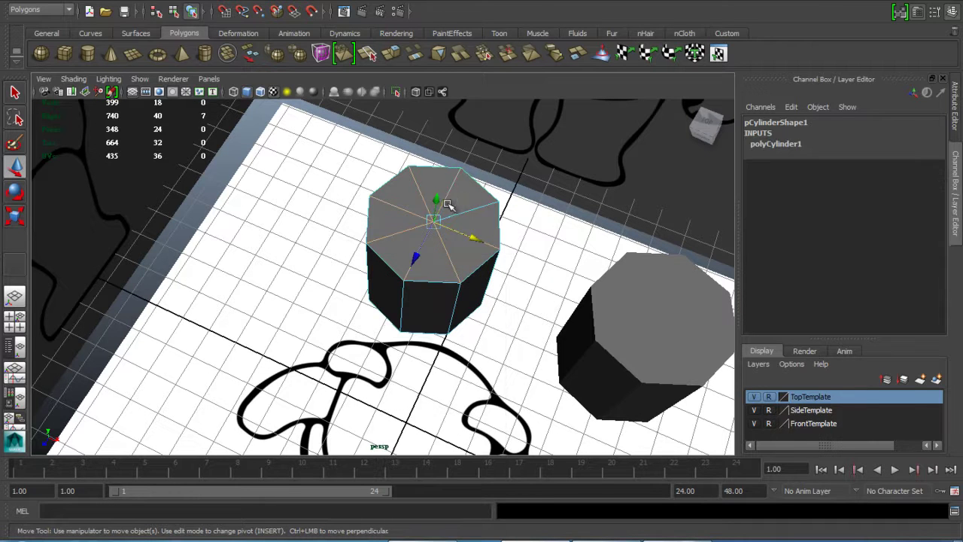
left_click(452, 202)
left_click(459, 209, "shift")
left_click(467, 235, "shift")
left_click(450, 268, "shift")
left_click(414, 260, "shift")
left_click(404, 232, "shift")
left_click(418, 201, "shift")
left_click(422, 197, "shift")
left_click_drag(464, 282, 469, 328, "alt")
right_click_drag(468, 329, 518, 382, "alt")
left_click_drag(518, 382, 488, 303, "alt")
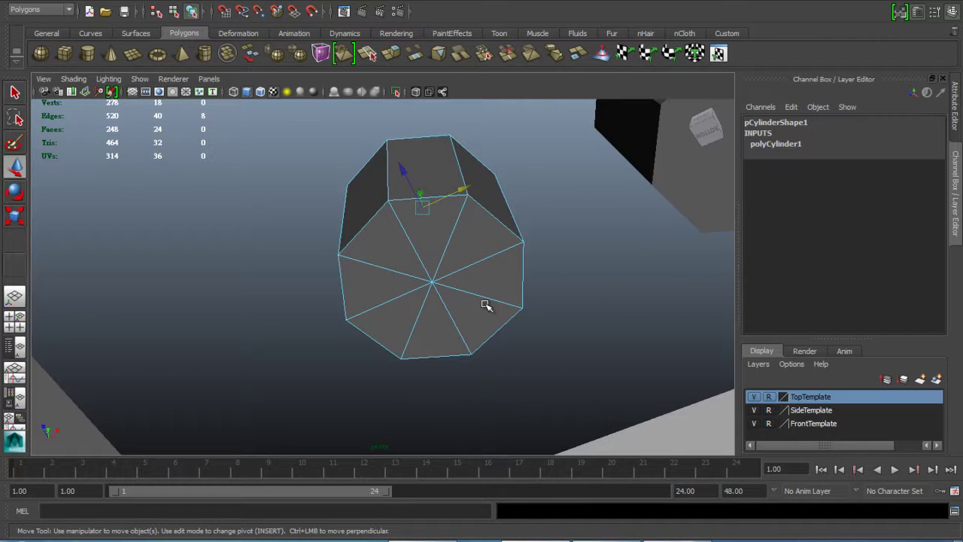
left_click(415, 250, "shift")
left_click(388, 269, "shift")
left_click(391, 301, "shift")
left_click(412, 322, "shift")
left_click(455, 326, "shift")
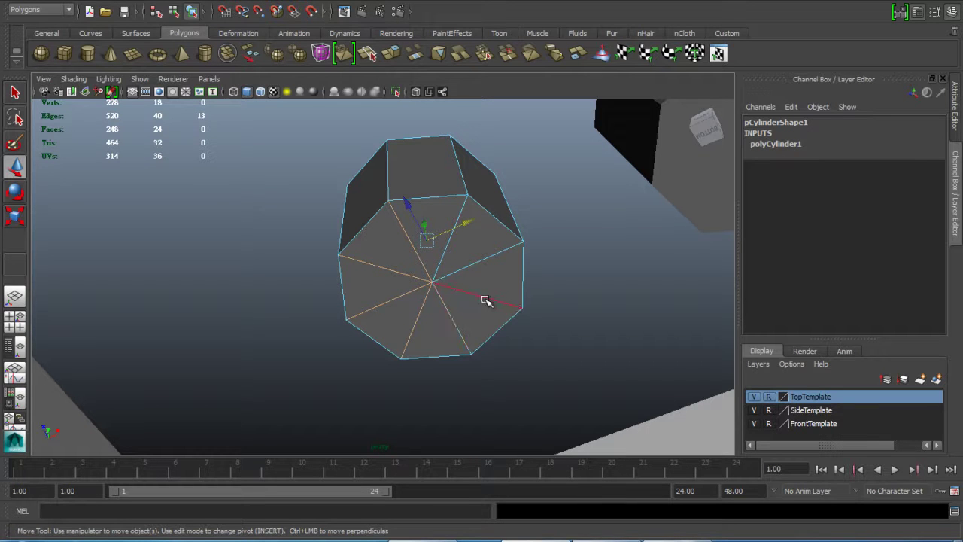
left_click(488, 298, "shift")
left_click(490, 258, "shift")
key("Delete")
Extrude the original cylinder's top cap face and scale it uniformly inward to about 0.483
left_click_drag(481, 288, 477, 223, "alt")
right_click_drag(496, 183, 496, 210)
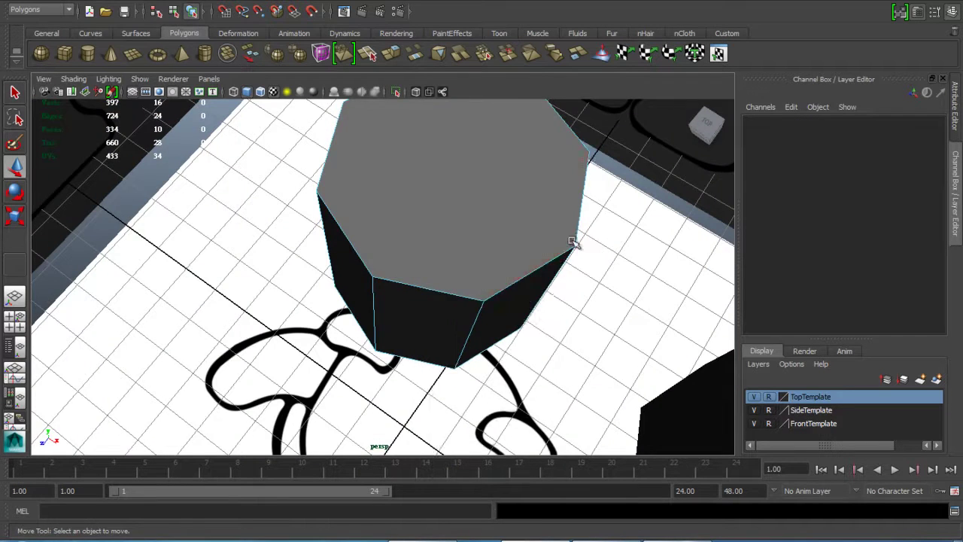
right_click_drag(568, 243, 354, 222, "alt")
left_click(410, 226)
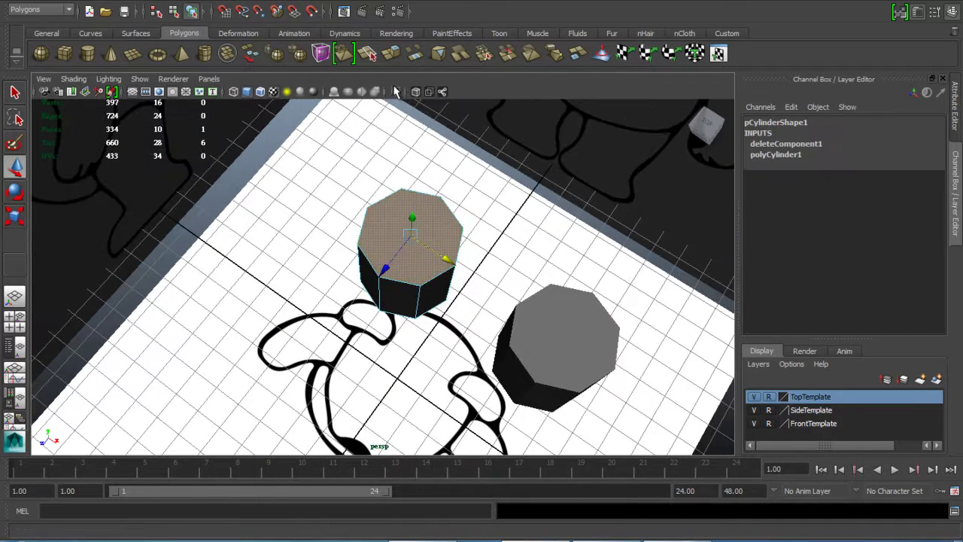
left_click(391, 53)
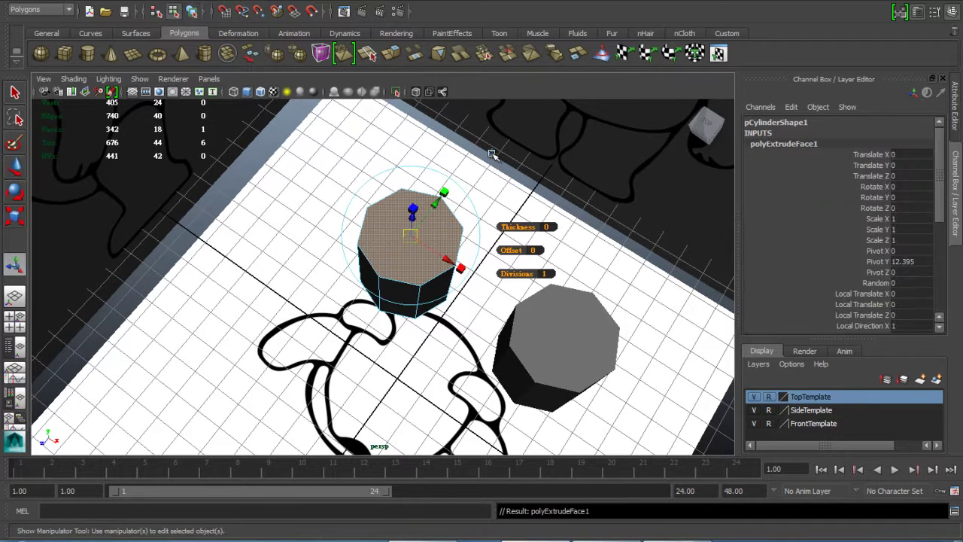
left_click_drag(488, 190, 486, 170, "alt")
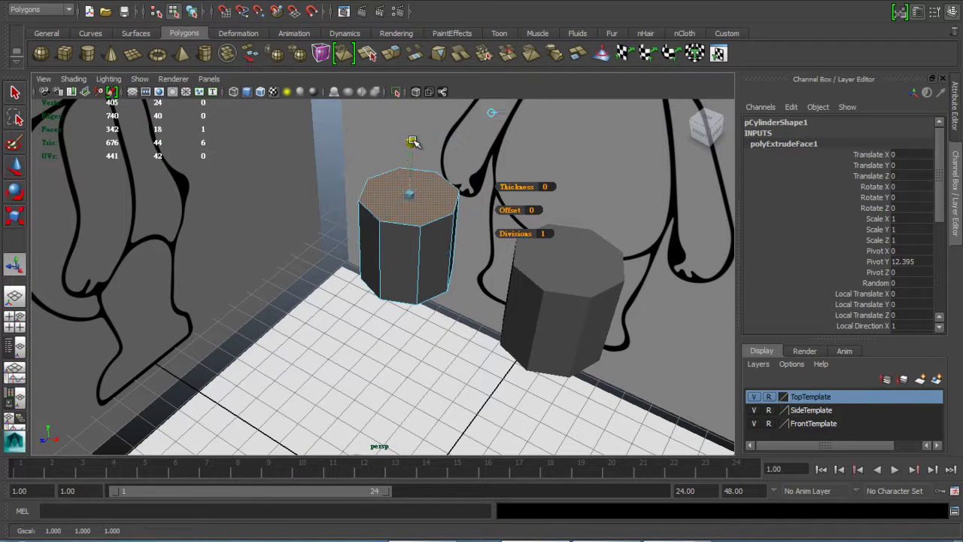
left_click_drag(412, 197, 392, 197)
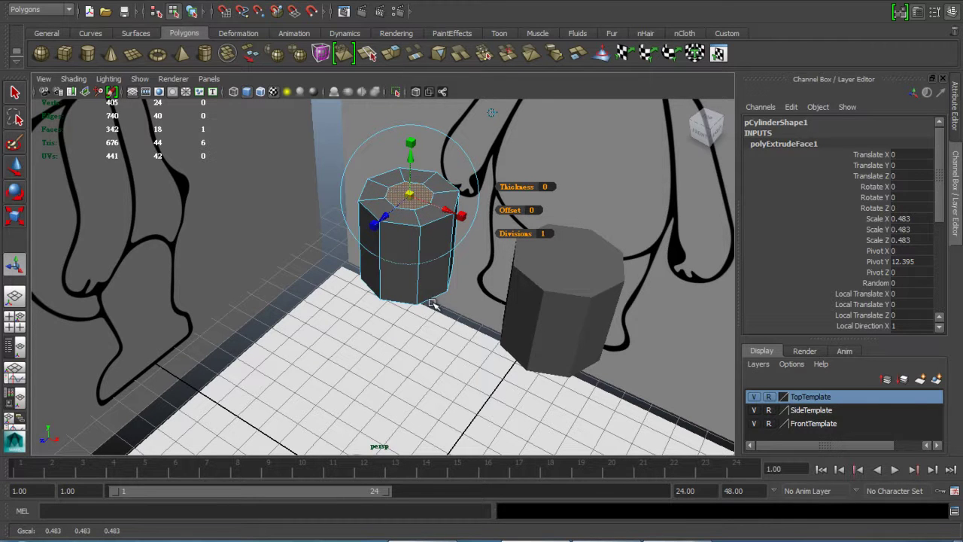
mouse_move(446, 313)
left_mouse_down("alt")
mouse_move(441, 197)
mouse_move(436, 303)
left_mouse_up("alt")
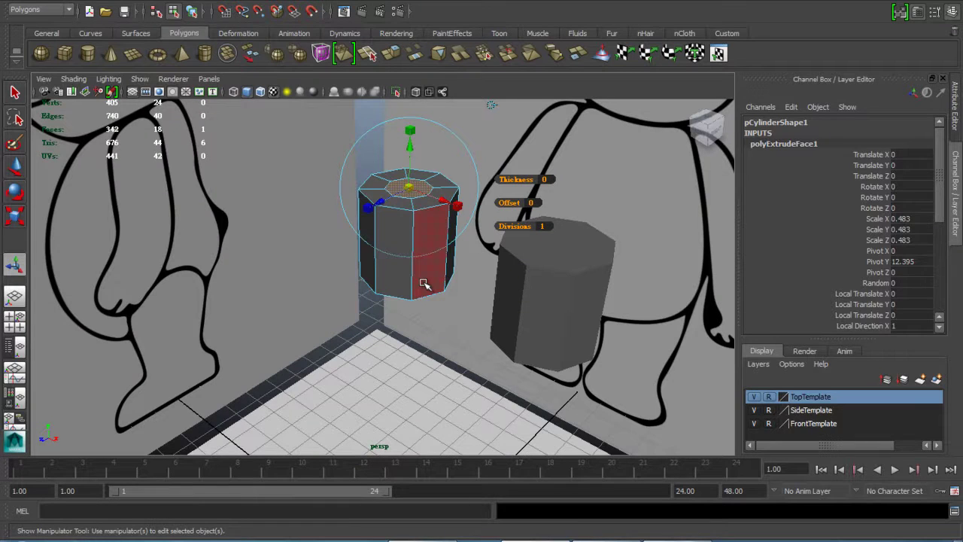
Delete the side and bottom faces of the original cylinder, keeping only its top cap
left_click(447, 312)
left_click(435, 260)
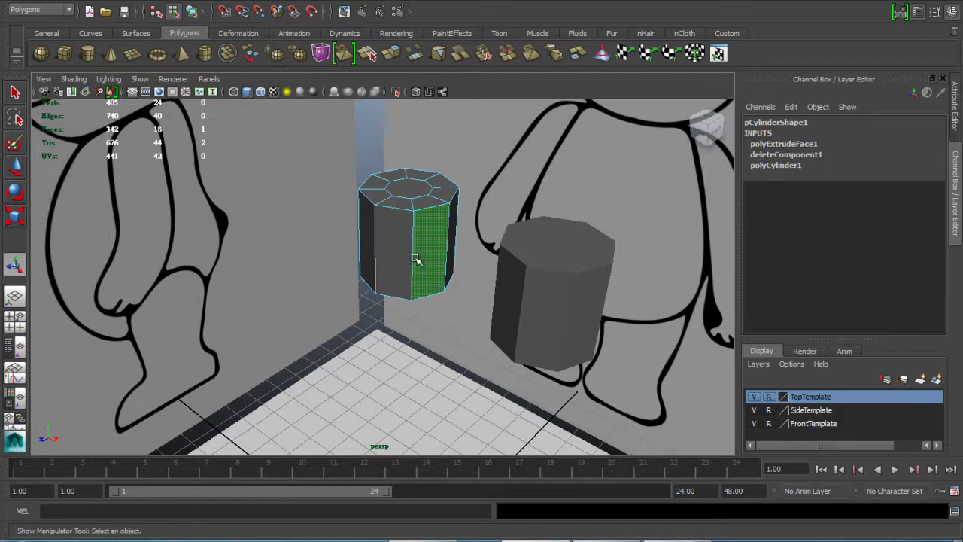
right_click(414, 239)
right_click_drag(425, 285, 353, 255)
right_click_drag(423, 262, 482, 224)
left_click(437, 252)
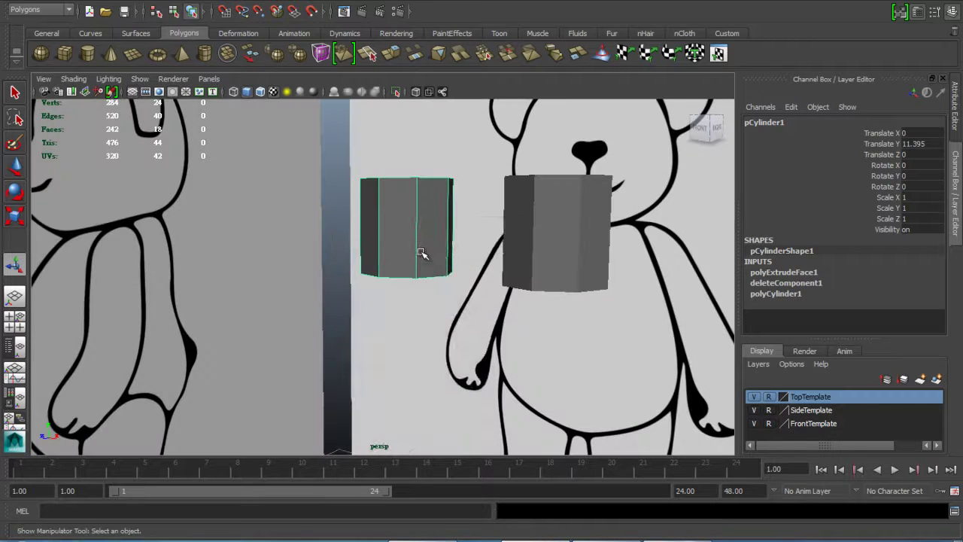
right_click_drag(419, 253, 470, 252)
left_click(430, 251)
left_click_drag(337, 229, 480, 302)
key("Delete")
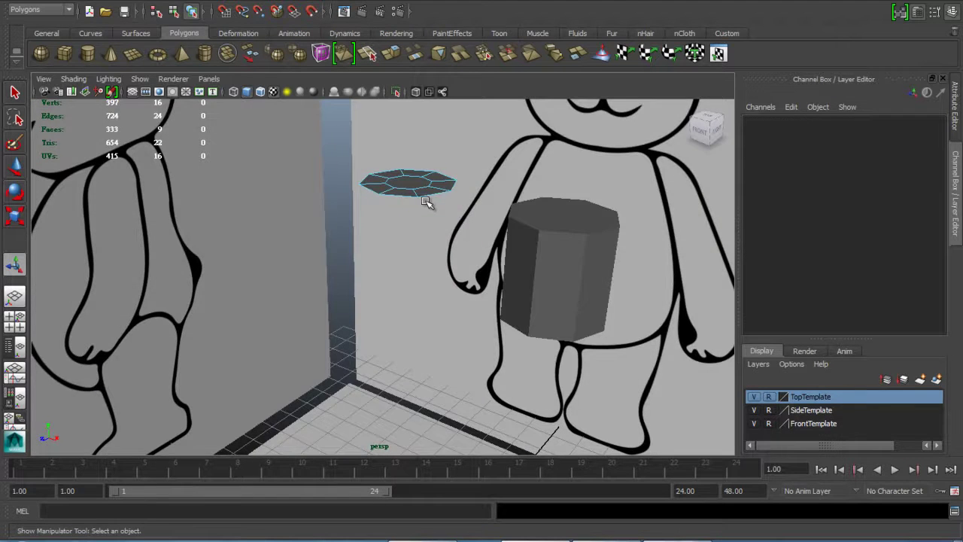
Select all nine faces of the remaining cap and extrude them downward to a Translate Y of about -2.801
left_click_drag(425, 202, 421, 155, "alt")
right_click_drag(394, 202, 398, 235)
left_click_drag(393, 222, 386, 248, "alt")
left_click(382, 227)
left_click(375, 209, "shift")
left_click(385, 196, "shift")
left_click(401, 190, "shift")
left_click(417, 196, "shift")
left_click(402, 215, "shift")
left_click(415, 240, "shift")
left_click(430, 229, "shift")
left_click(435, 209, "shift")
left_click_drag(410, 251, 415, 322, "alt")
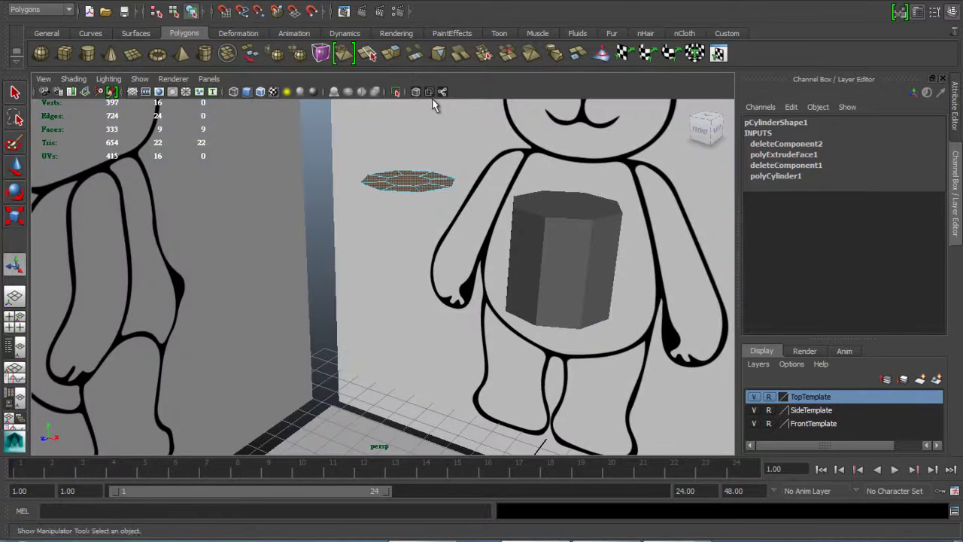
left_click(391, 53)
left_click_drag(446, 211, 410, 328, "alt")
left_click_drag(458, 365, 474, 417, "alt")
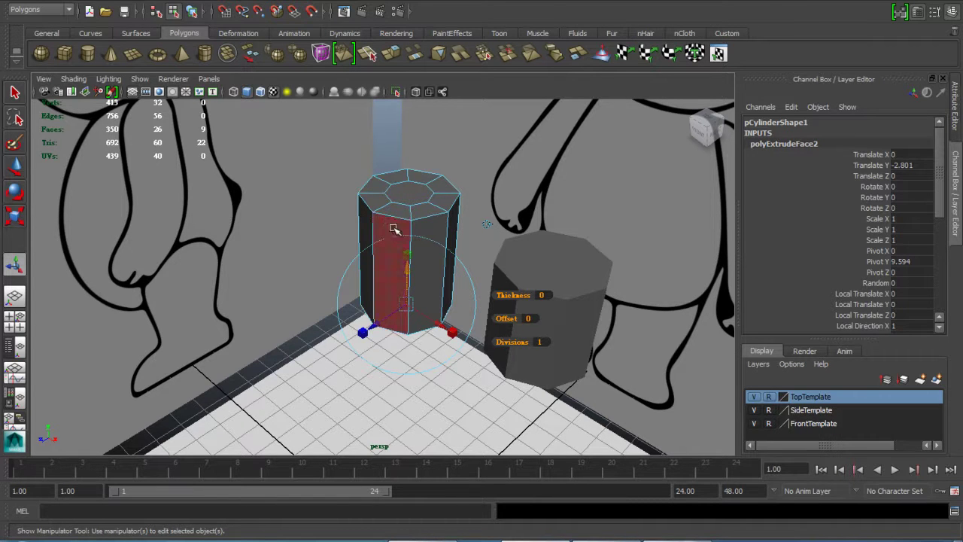
Split the inner octagon of the top cap with two crossing edges between opposite corners, using the Interactive Split Tool
left_click_drag(475, 287, 501, 296, "alt")
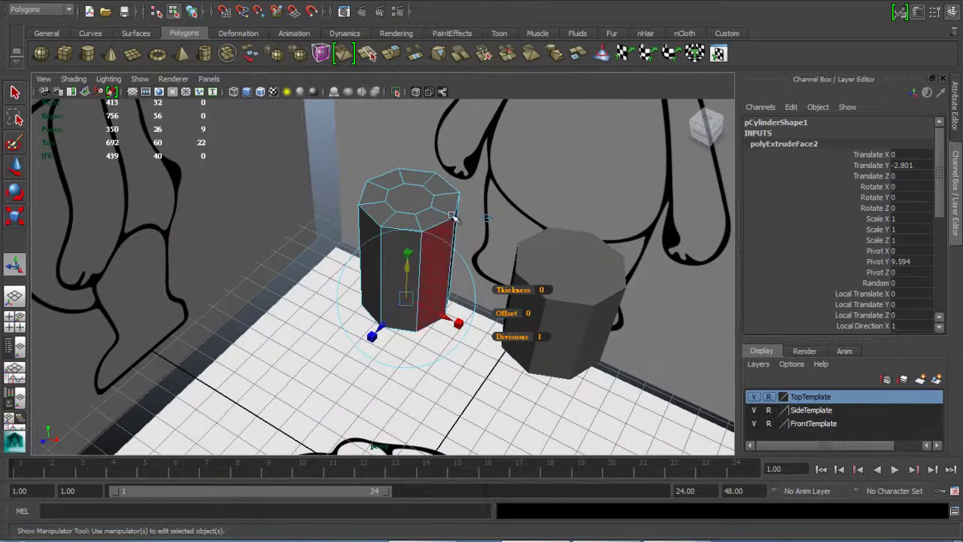
right_click_drag(425, 226, 554, 269, "alt")
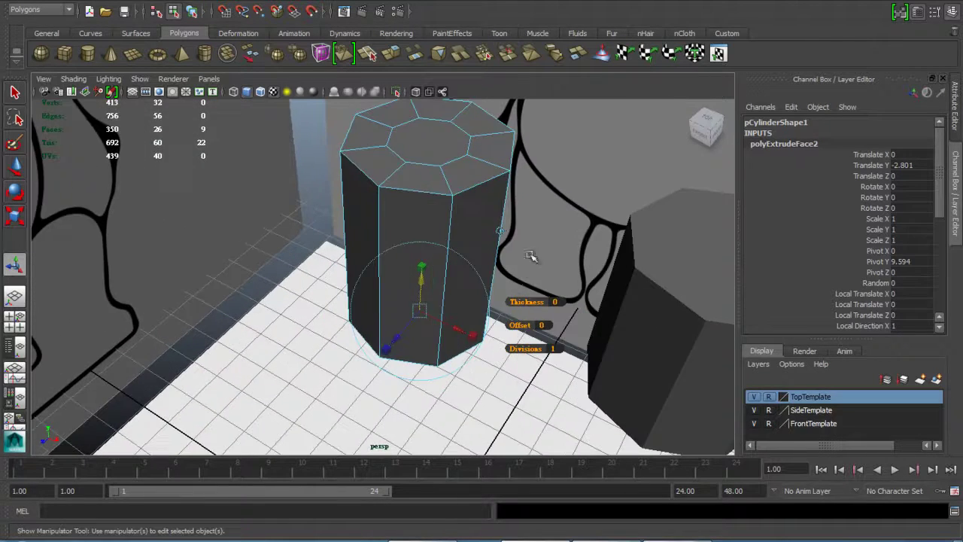
left_click_drag(556, 267, 458, 245, "alt")
right_click_drag(402, 186, 463, 173)
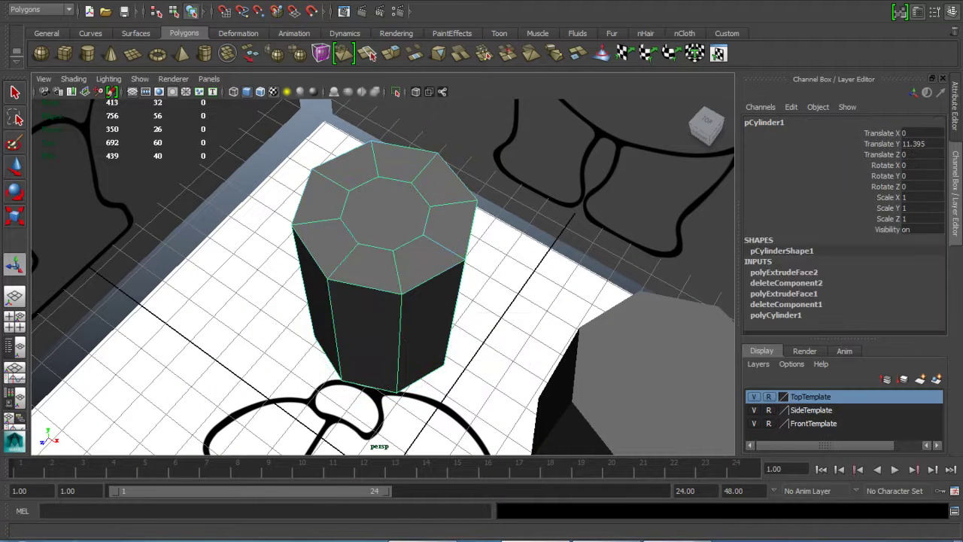
left_click(289, 3)
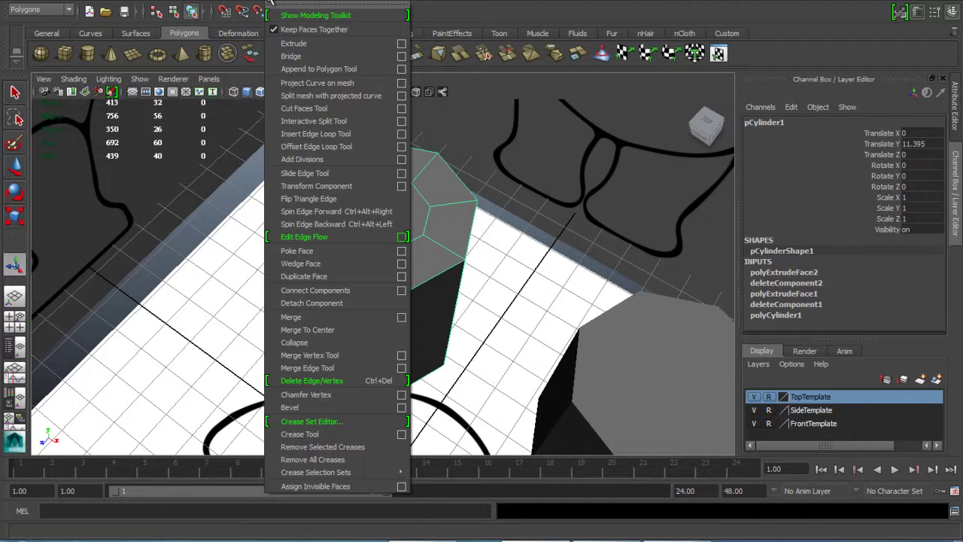
left_click(313, 121)
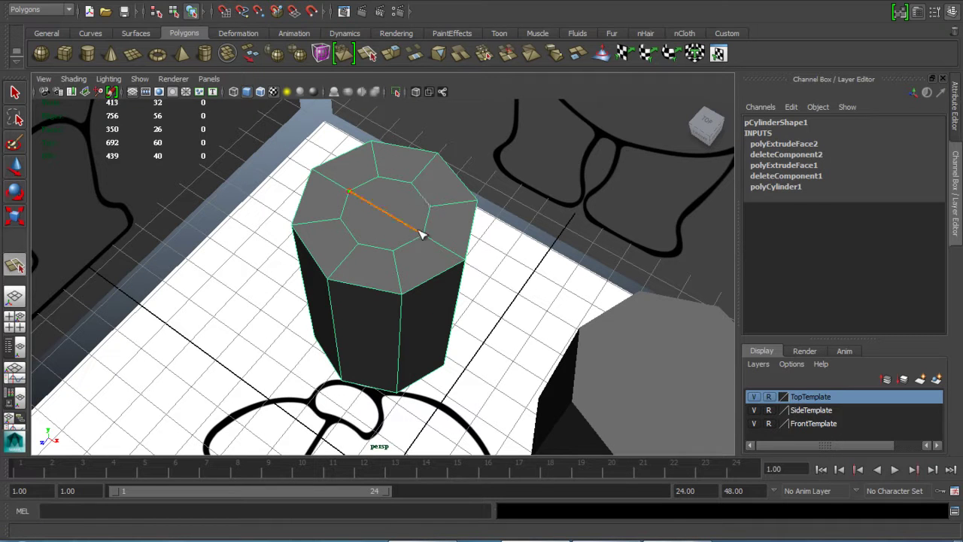
left_click(419, 231)
key("w")
left_click(15, 265)
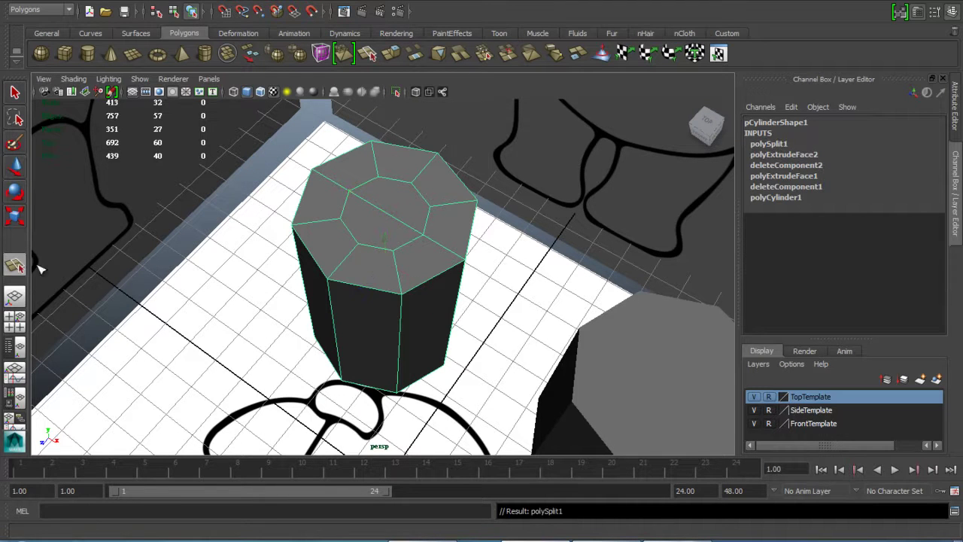
left_click(406, 188)
key("w")
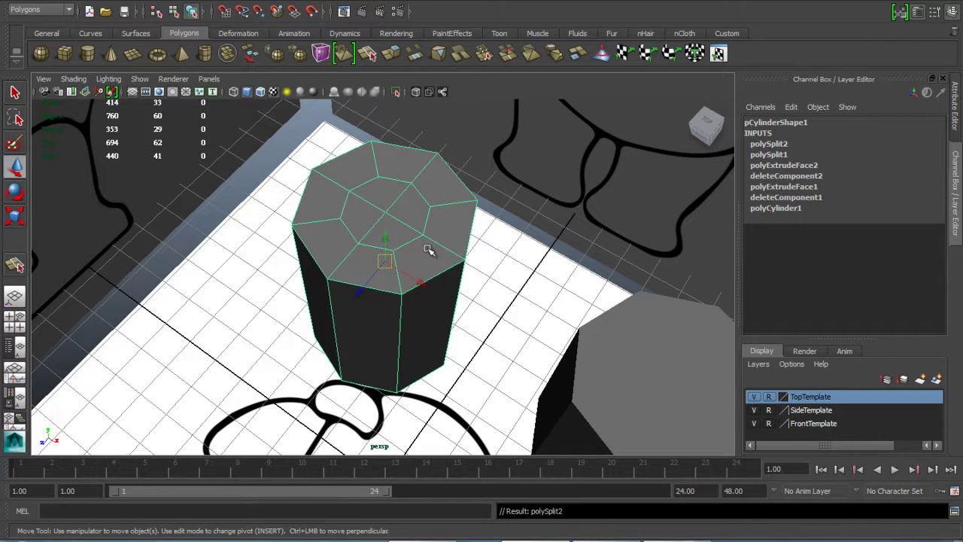
Split the bottom cap's inner octagon with two crossing edges between opposite corners
left_click_drag(453, 339, 436, 190, "alt")
left_click(15, 265)
left_click_drag(419, 268, 427, 239)
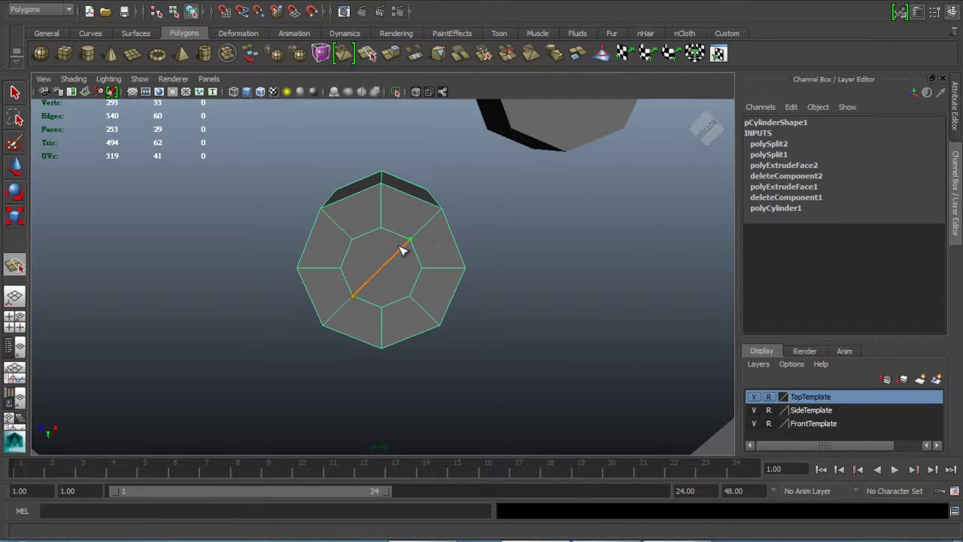
key("w")
left_click(15, 265)
left_click(382, 267)
left_click(403, 289)
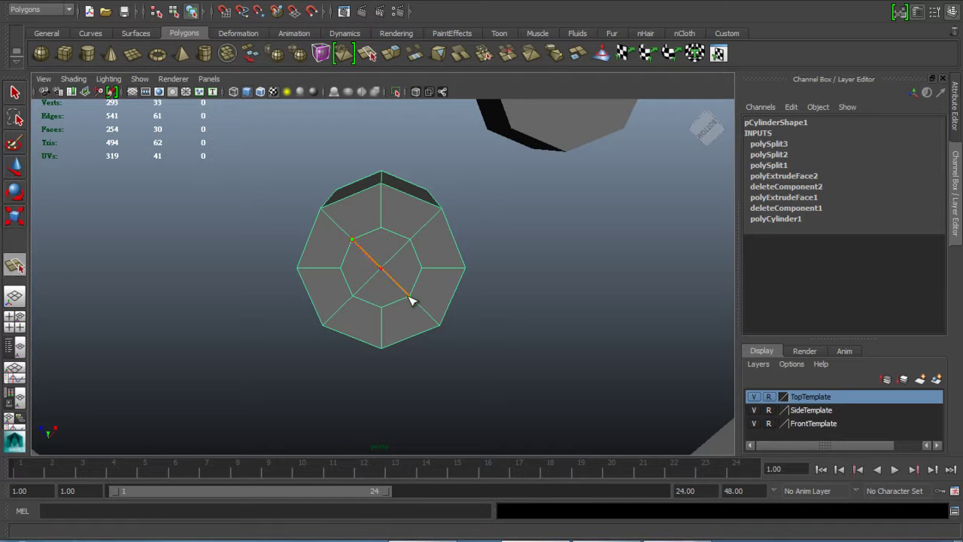
key("w")
Raise the inner-octagon vertices of the original cylinder's top cap to a Y of about 12.87, with X-ray shading on, to round the top
left_click_drag(415, 269, 436, 421, "alt")
scroll(582, 291, "down", 5)
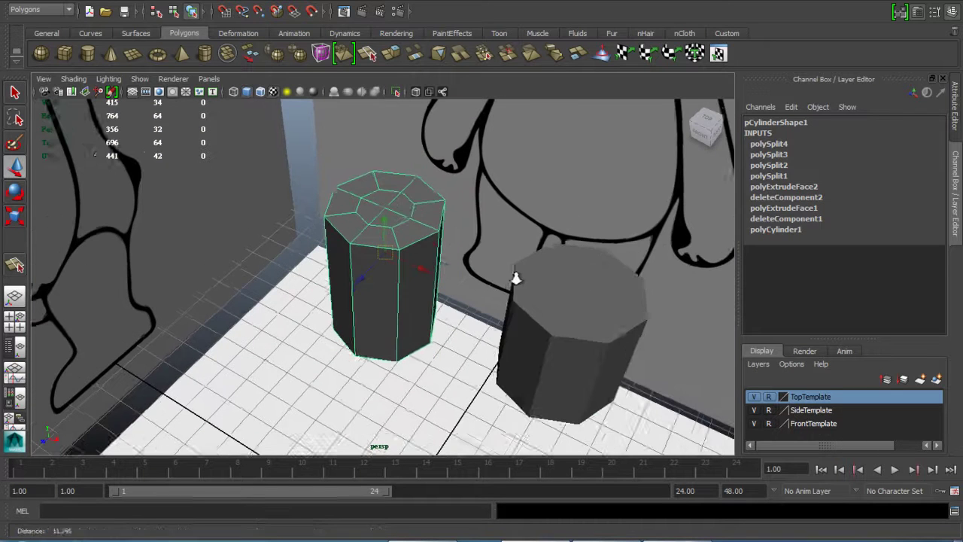
left_click(576, 288)
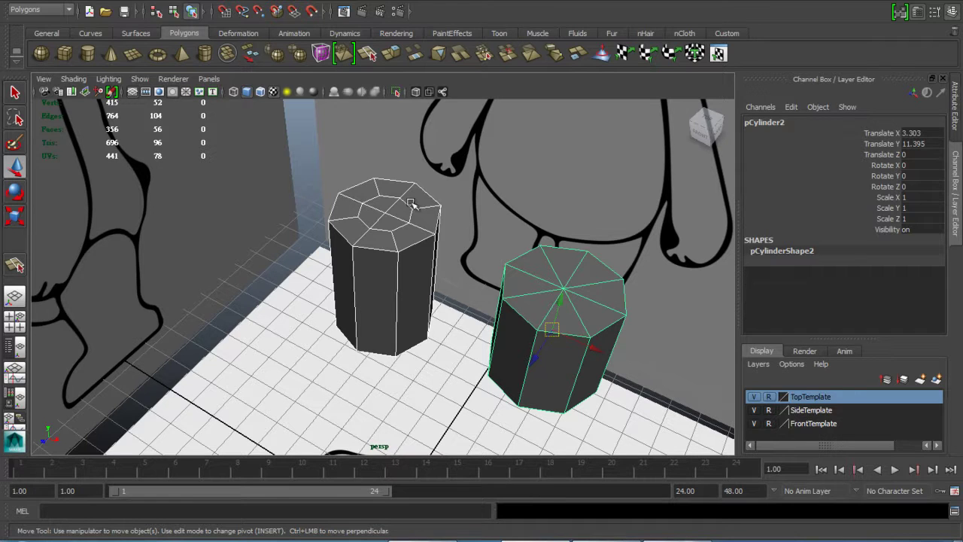
right_click_drag(380, 232, 316, 228)
left_click_drag(440, 257, 465, 252, "alt")
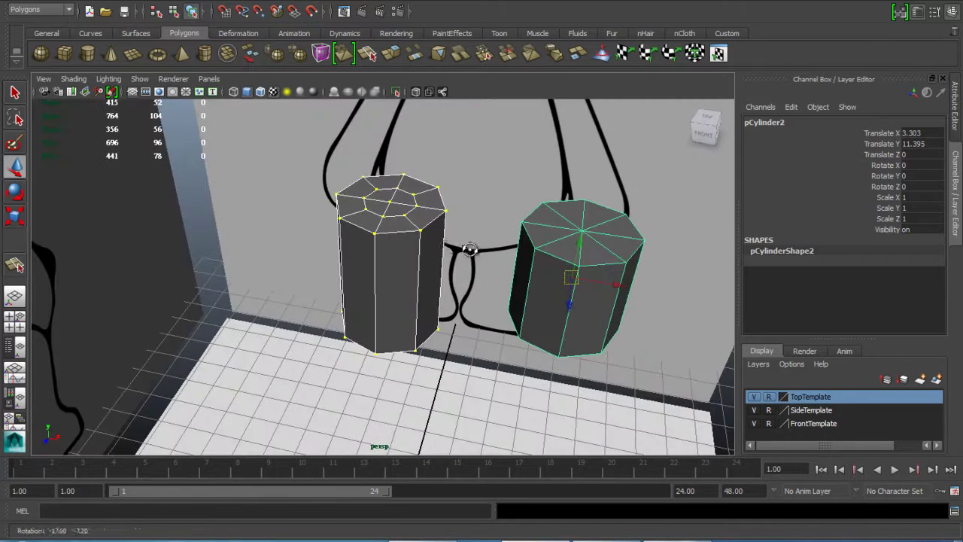
mouse_move(410, 235)
left_mouse_down("alt")
mouse_move(409, 218)
mouse_move(402, 238)
left_mouse_up("alt")
left_click_drag(352, 183, 421, 227)
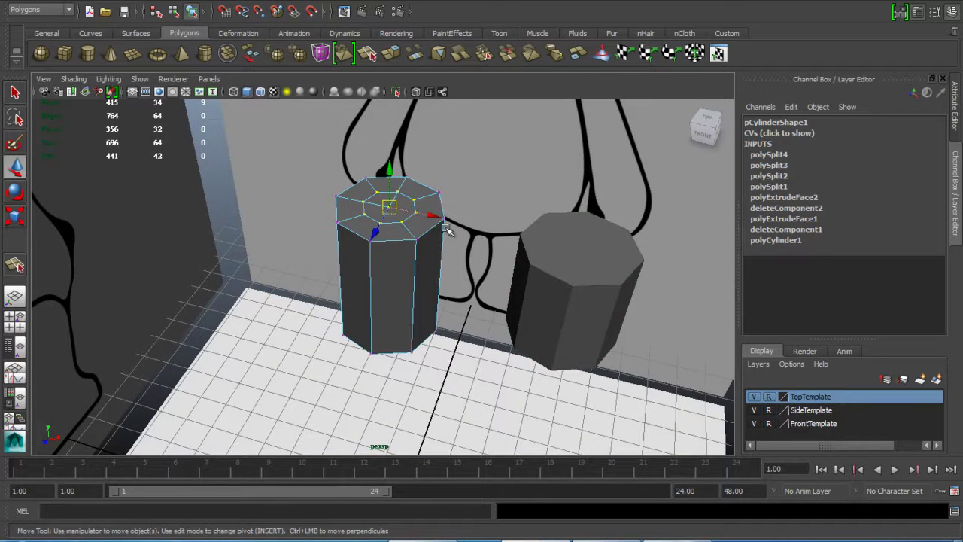
scroll(526, 270, "up", 4)
middle_click_drag(477, 279, 488, 244, "alt")
left_click_drag(487, 244, 358, 269, "alt")
middle_click_drag(424, 278, 467, 217, "alt")
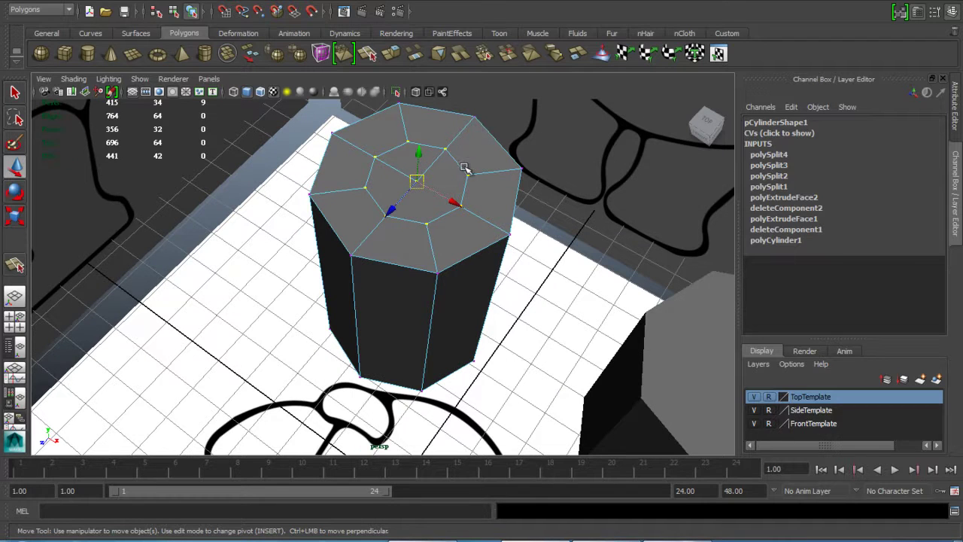
left_click(416, 92)
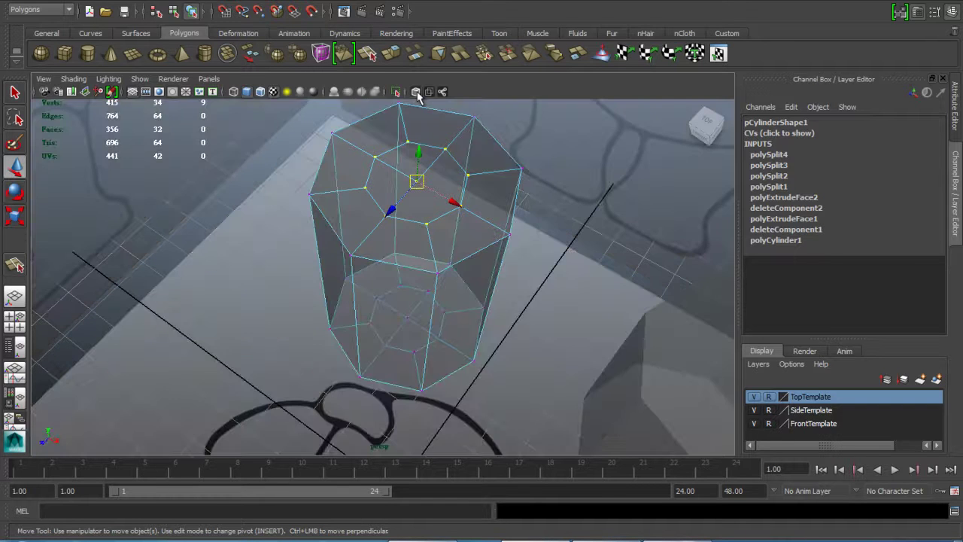
mouse_move(473, 172)
left_mouse_down("alt")
mouse_move(490, 161)
mouse_move(496, 136)
mouse_move(452, 195)
mouse_move(384, 249)
mouse_move(366, 208)
mouse_move(368, 179)
mouse_move(377, 185)
left_mouse_up("alt")
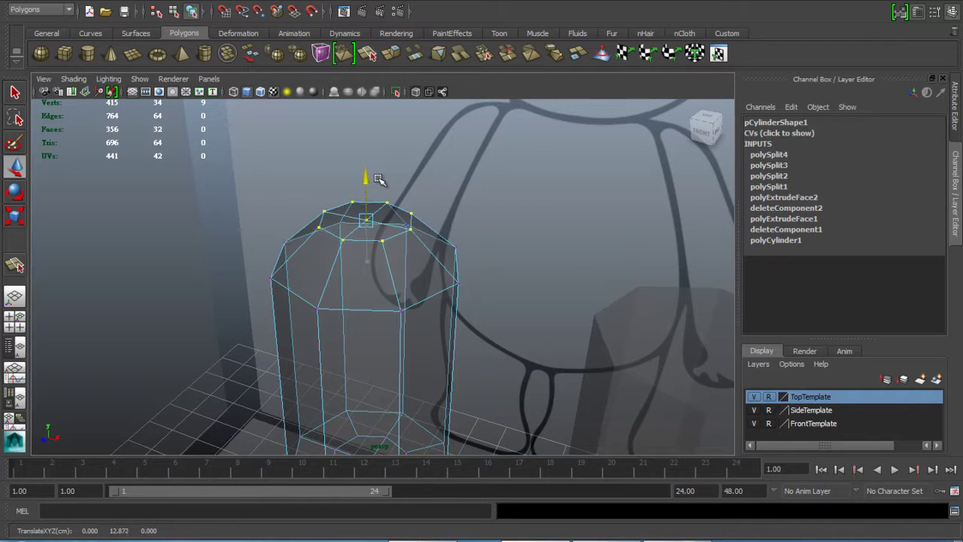
mouse_move(474, 254)
left_mouse_down("alt")
mouse_move(304, 250)
mouse_move(346, 264)
mouse_move(483, 264)
left_mouse_up("alt")
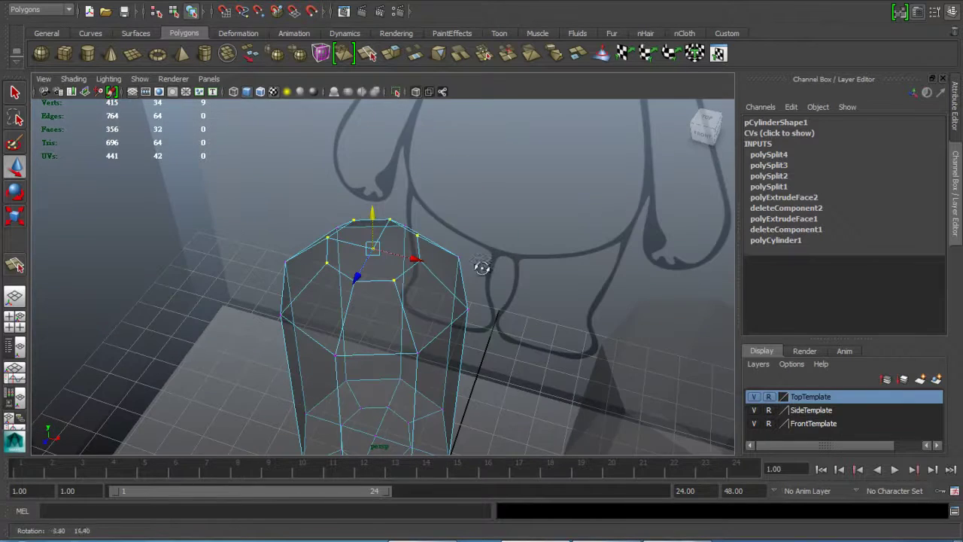
Lower the inner-octagon vertices of the original cylinder's bottom cap to round its underside like the top
left_click(415, 93)
left_click(415, 93)
middle_click_drag(496, 286, 482, 168, "alt")
left_click_drag(354, 260, 399, 280, "alt")
middle_click_drag(398, 280, 419, 262)
mouse_move(419, 262)
left_mouse_down("alt")
mouse_move(398, 308)
mouse_move(354, 278)
mouse_move(410, 278)
left_mouse_up("alt")
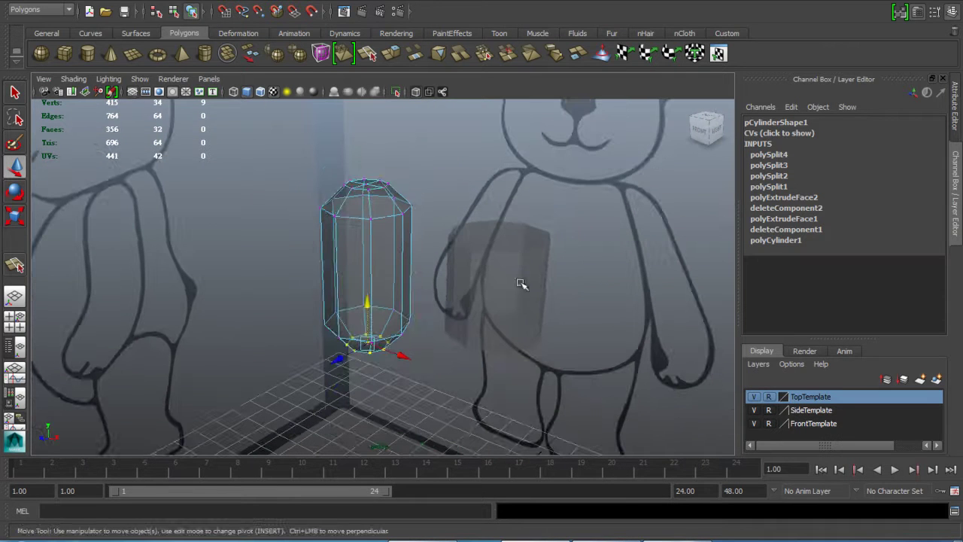
Pull the centre vertices of the duplicate cylinder's top and bottom caps outward into points
left_click(496, 292)
right_click_drag(505, 237, 485, 233)
left_click(502, 229)
mouse_move(506, 220)
left_mouse_down()
mouse_move(509, 164)
mouse_move(499, 207)
mouse_move(537, 167)
mouse_move(499, 160)
mouse_move(503, 218)
left_mouse_up()
left_click(488, 184)
left_click_drag(553, 248, 545, 295, "alt")
Preview both cylinders smoothed and compare their caps from above and from the side, with X-ray shading off
left_click(397, 240)
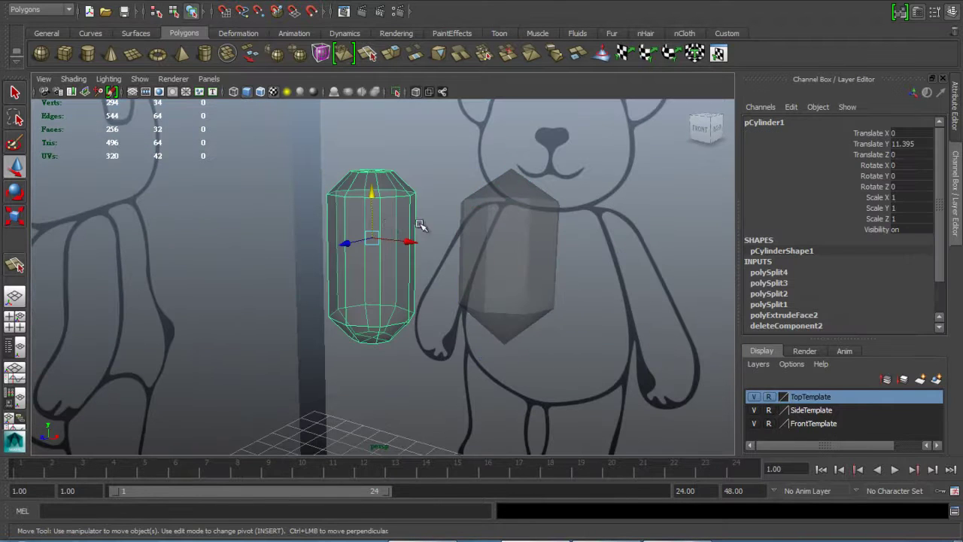
left_click(516, 234)
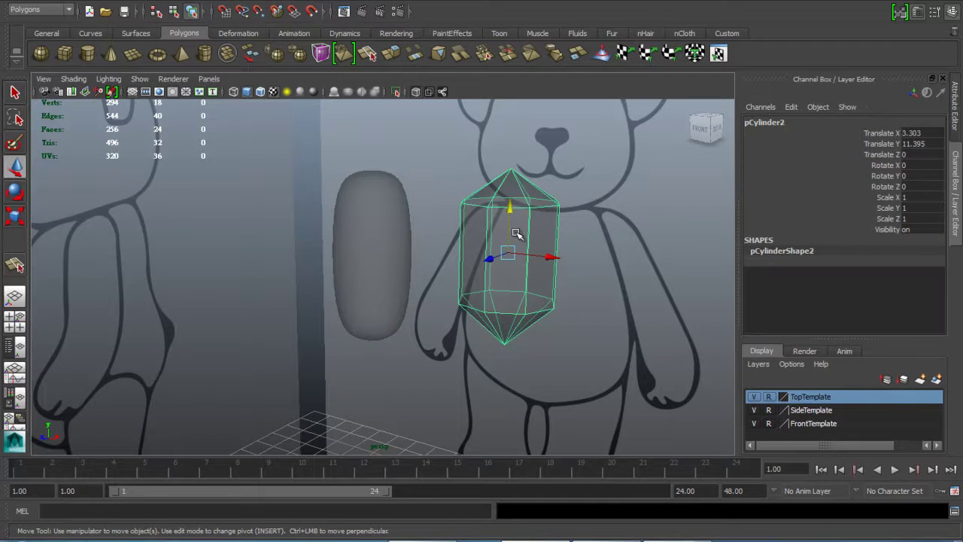
key("3")
left_click_drag(507, 203, 365, 248, "alt")
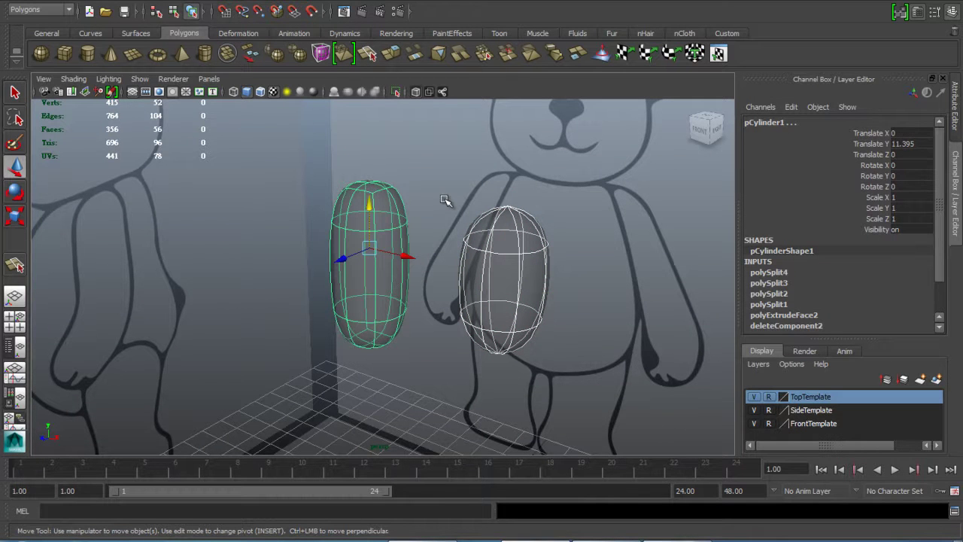
left_click_drag(444, 200, 441, 243, "alt")
scroll(441, 243, "up", 5)
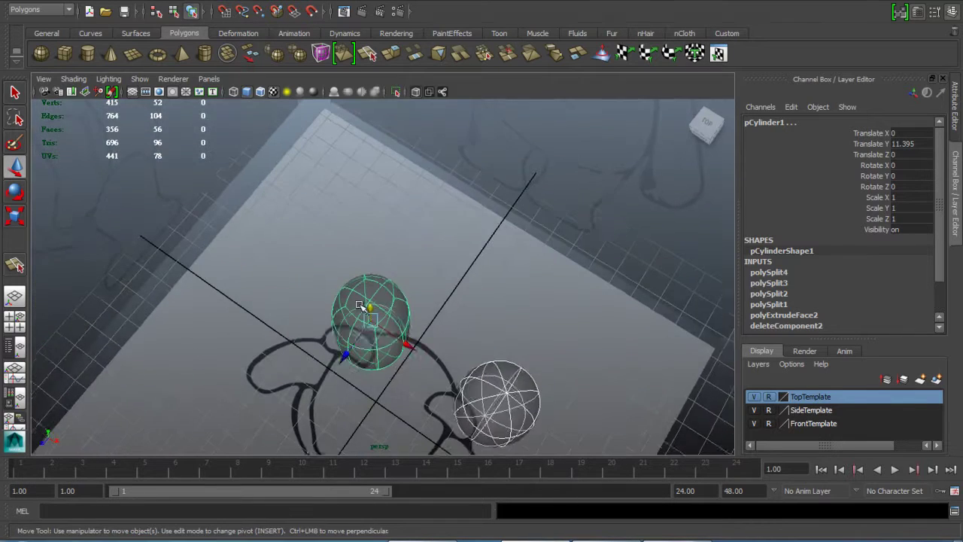
left_click(427, 91)
mouse_move(444, 323)
left_mouse_down("alt")
mouse_move(462, 303)
mouse_move(489, 186)
left_mouse_up("alt")
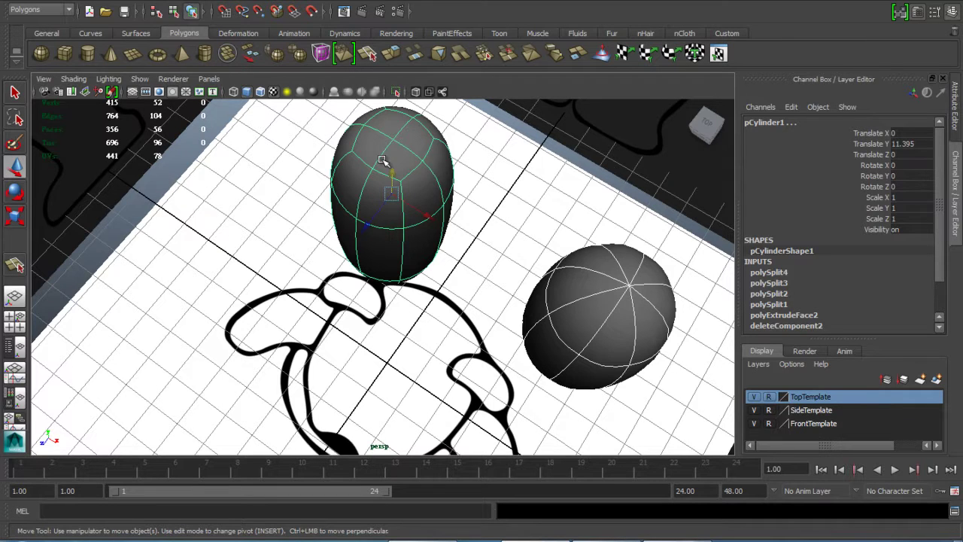
left_click_drag(443, 224, 449, 261, "alt")
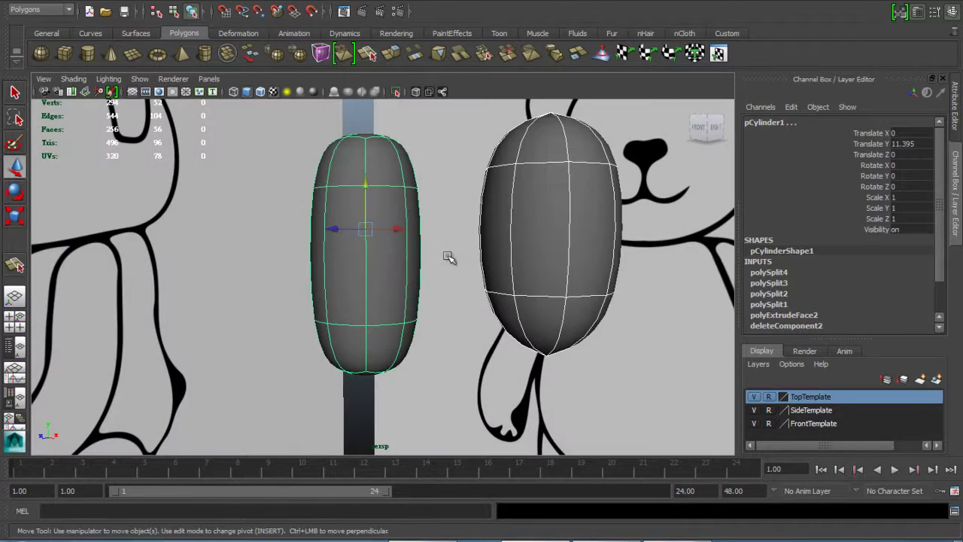
Delete the duplicate cylinder and squash the remaining one vertically to a Scale Y of 0.532
left_click(552, 261)
key("Delete")
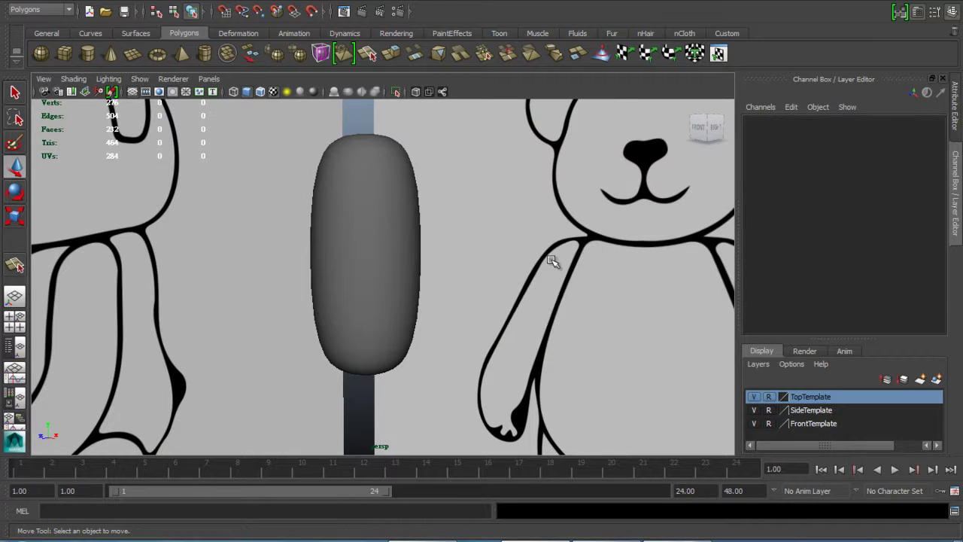
left_click(406, 262)
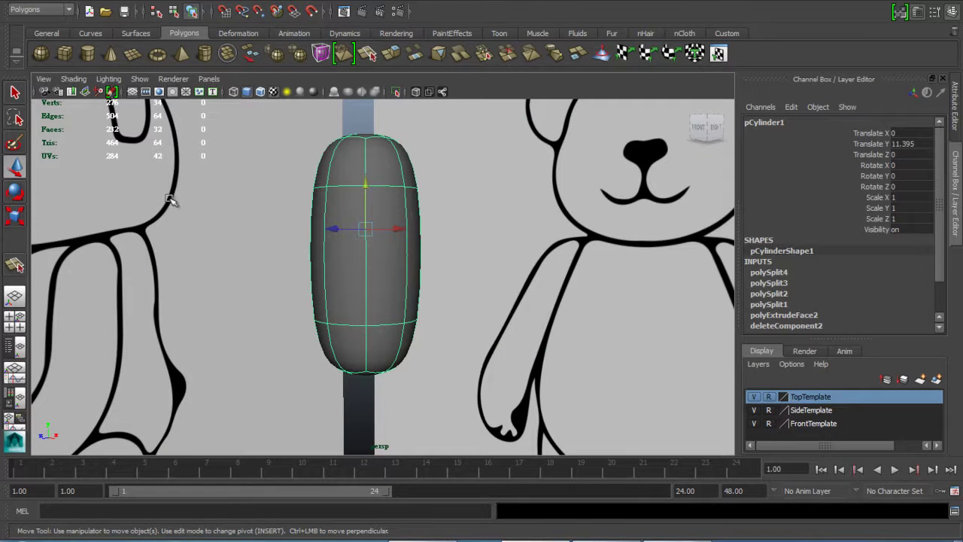
left_click(14, 217)
left_click_drag(366, 169, 399, 215)
left_click(15, 93)
left_click(472, 268)
left_click(355, 257)
In the side view, turn off the cylinder's smooth preview and raise it into the bear's head to a Translate Y of 14.362
key("space")
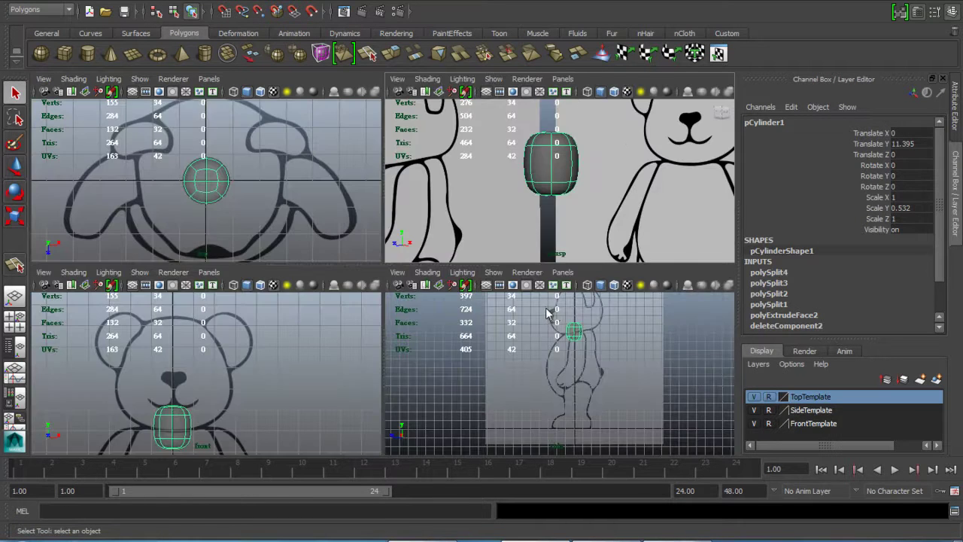
key("space")
right_click_drag(409, 194, 436, 186)
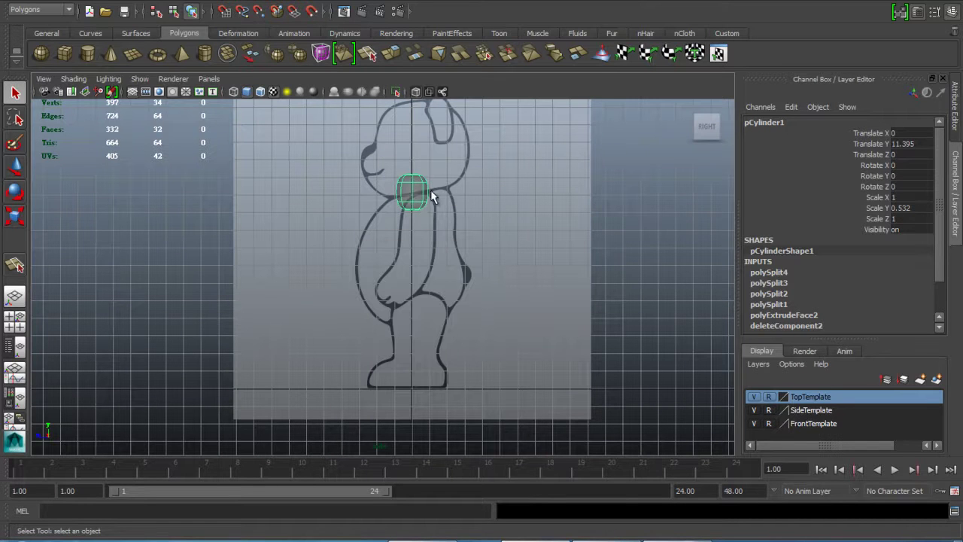
key("1")
left_click(15, 166)
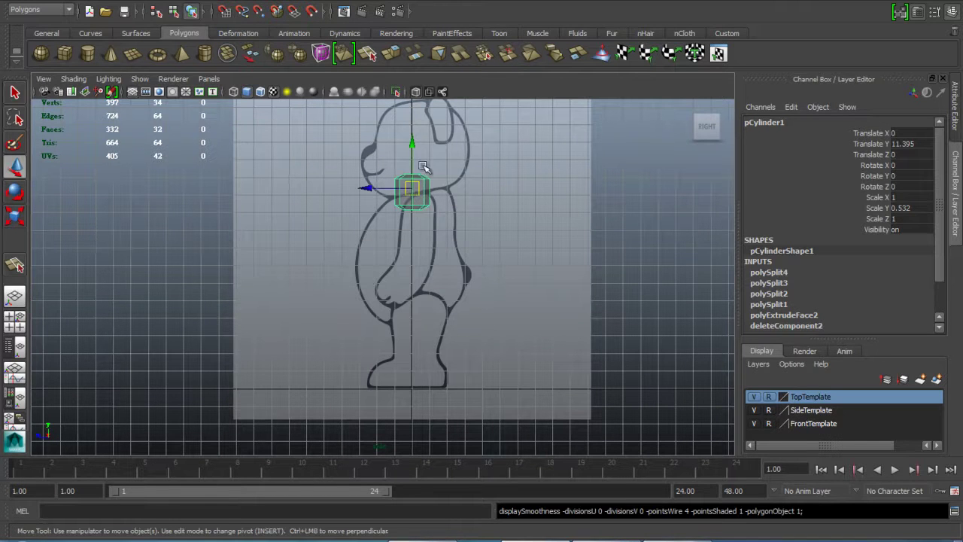
middle_click_drag(470, 191, 436, 299, "alt")
right_click_drag(436, 299, 450, 339, "alt")
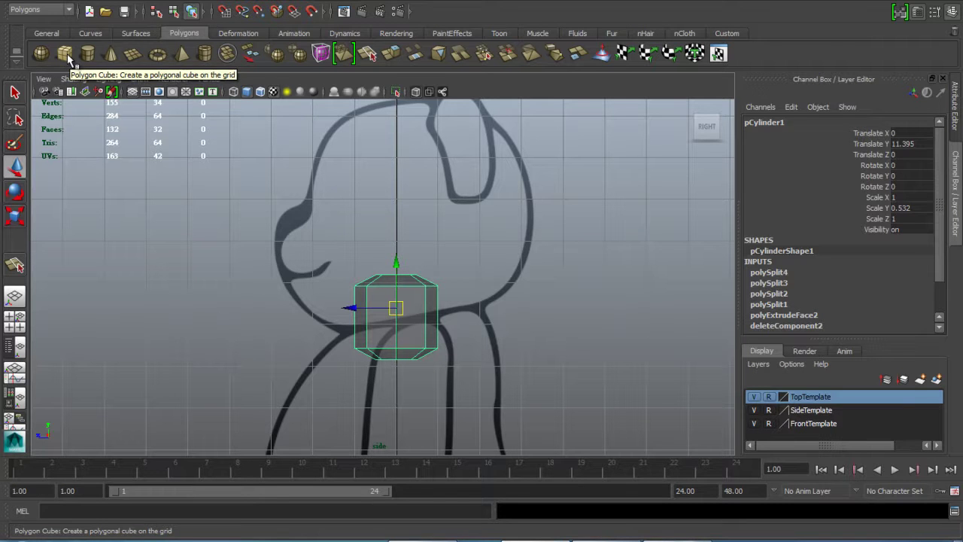
left_click(396, 264)
left_click_drag(396, 264, 398, 143)
scroll(387, 174, "up", 3)
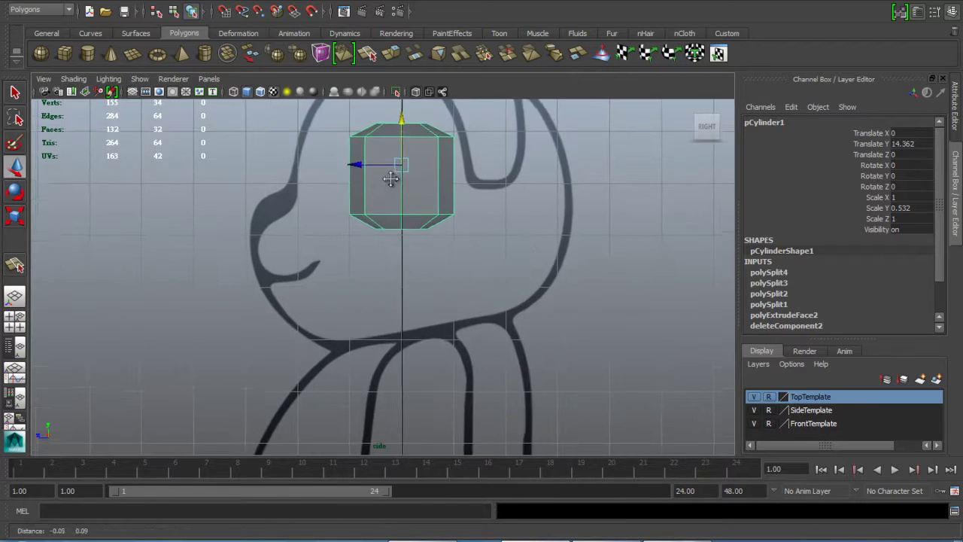
middle_click_drag(387, 173, 384, 242, "alt")
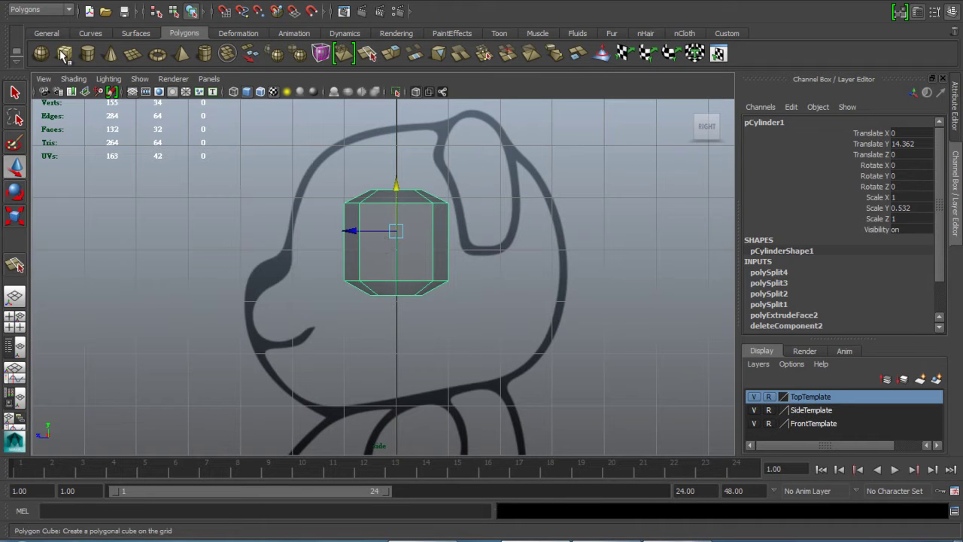
Fit the cylinder to the head outline with Scale X and Z 2.406, Scale Y 1.281, Translate Y 14.233 and Translate Z -0.476
left_click(13, 218)
left_click_drag(396, 231, 492, 296)
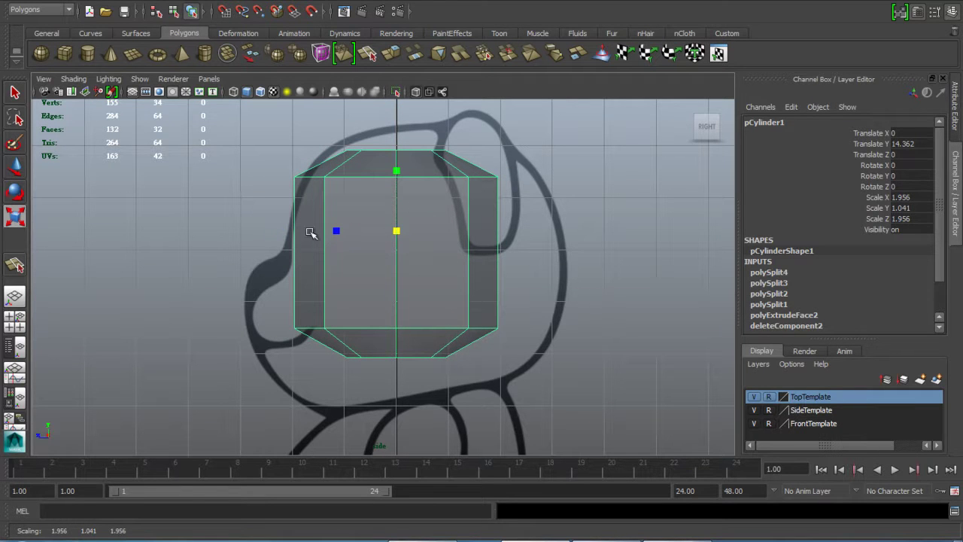
key("w")
left_click_drag(349, 231, 468, 254)
left_click(16, 216)
left_click(16, 167)
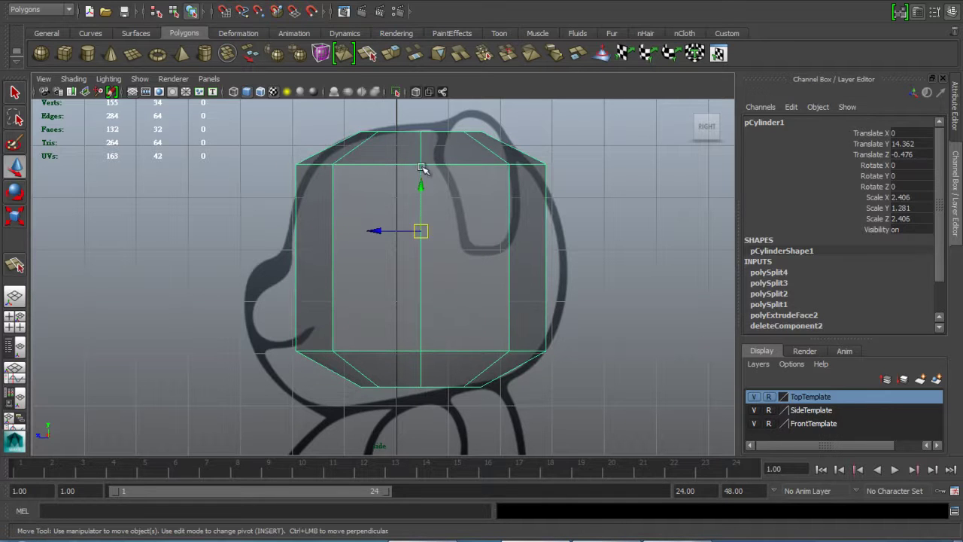
left_click_drag(422, 187, 423, 198)
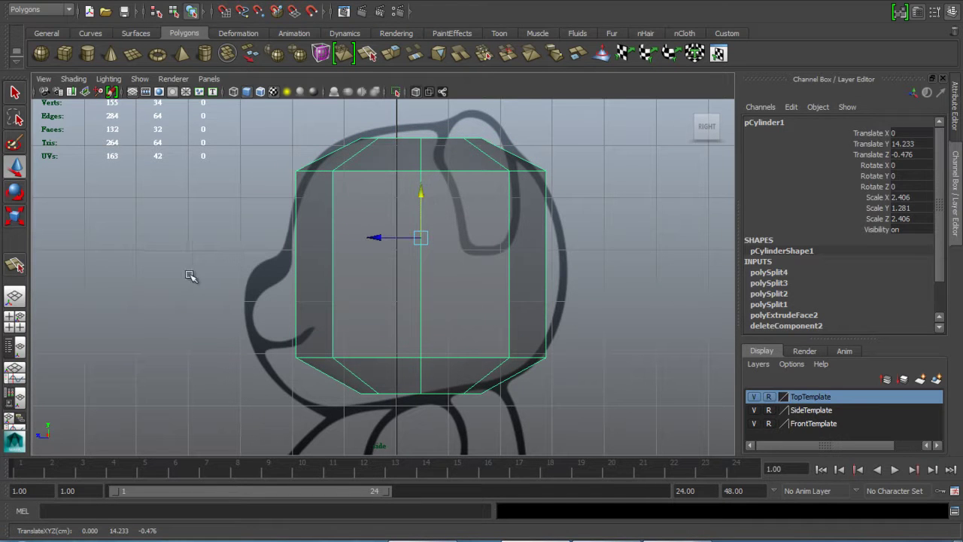
left_click(176, 200)
left_click(406, 213)
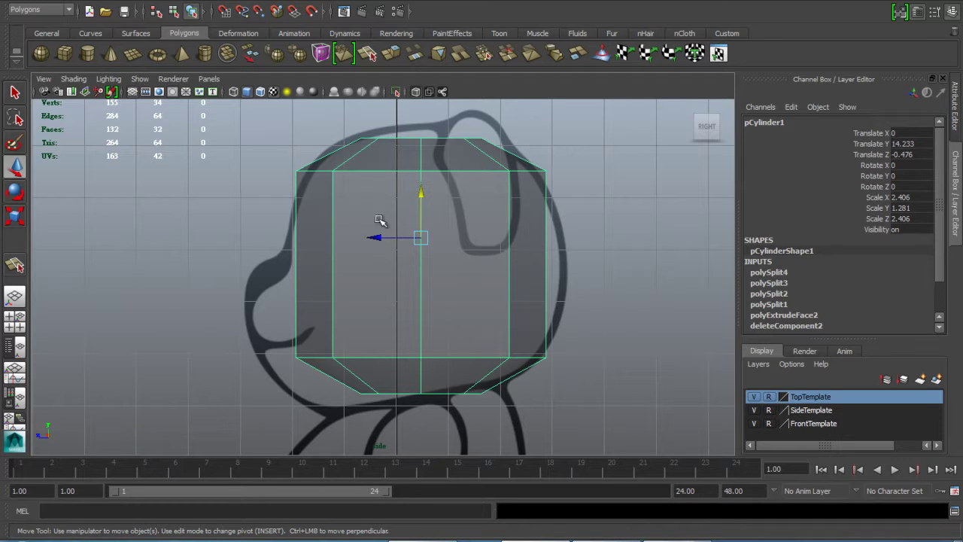
left_click(293, 2)
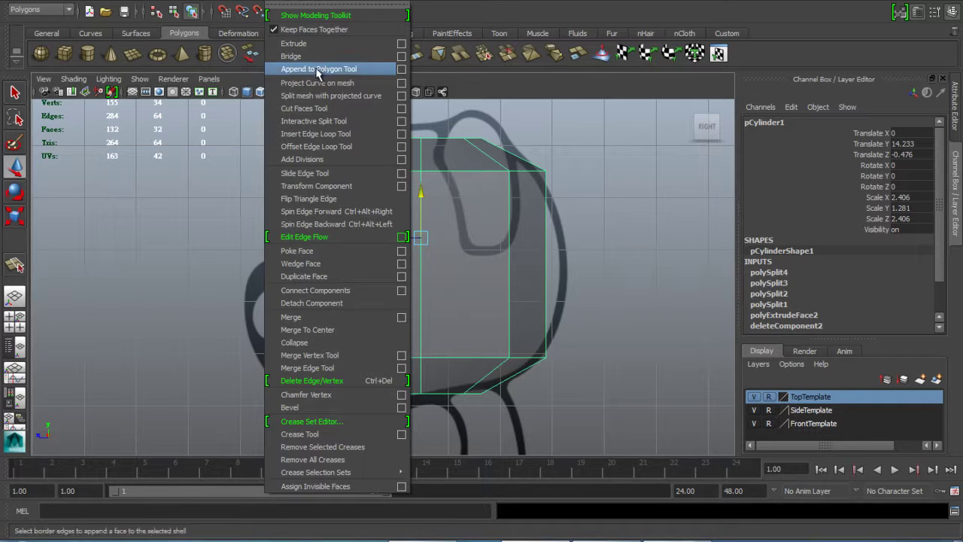
left_click(315, 122)
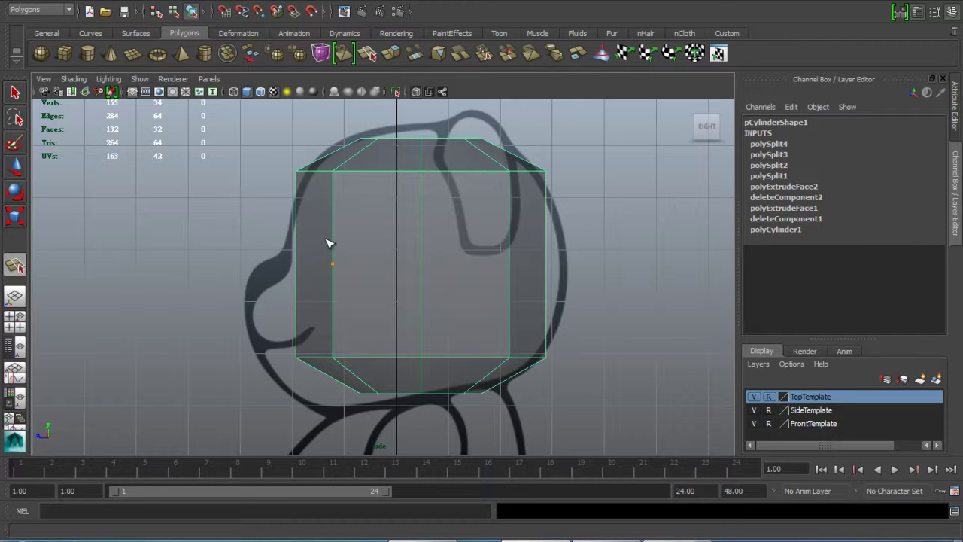
left_click(333, 264)
key("Escape")
left_click(15, 91)
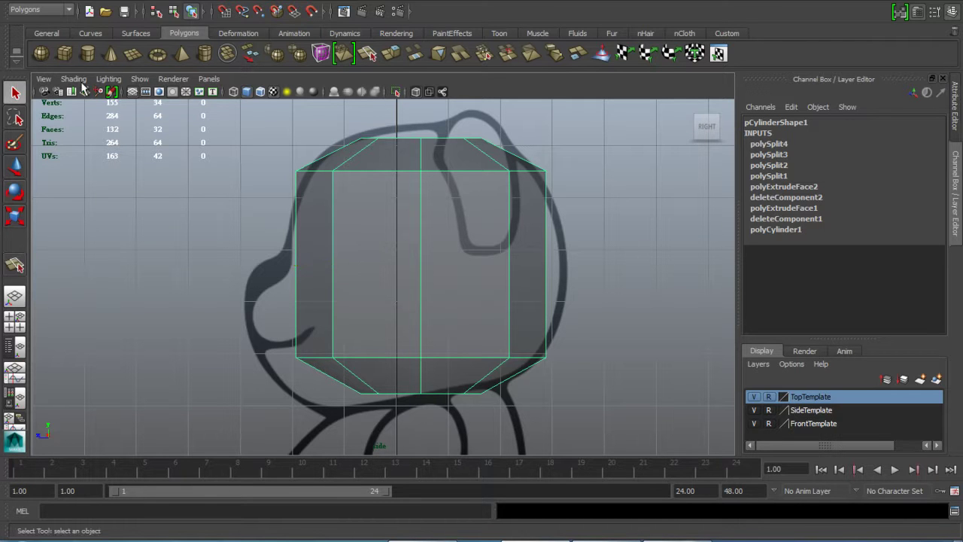
Cut three horizontal lines through the side faces of the head mesh at different heights using the Cut Faces Tool
left_click(255, 1)
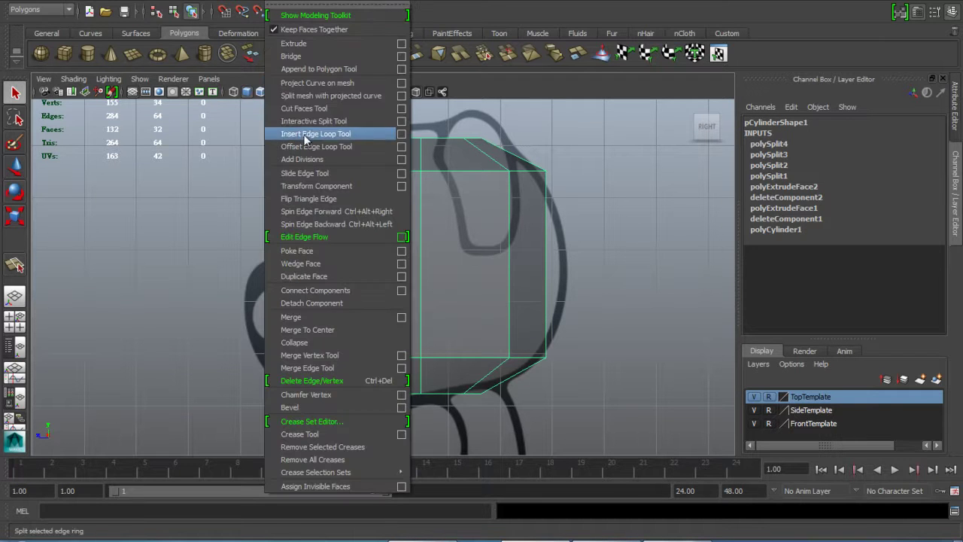
left_click(310, 109)
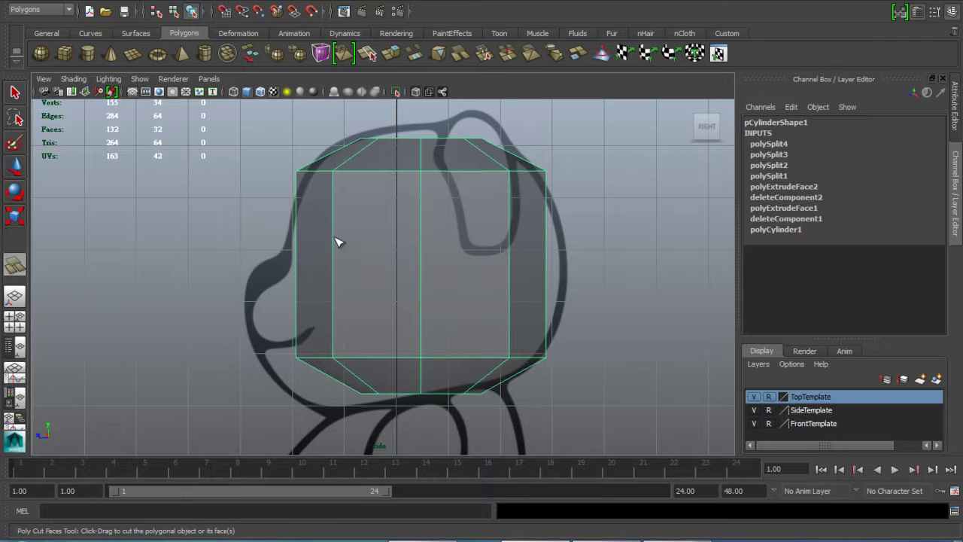
left_click_drag(336, 226, 350, 226)
left_click_drag(337, 287, 354, 286)
left_click_drag(335, 320, 376, 331)
key("q")
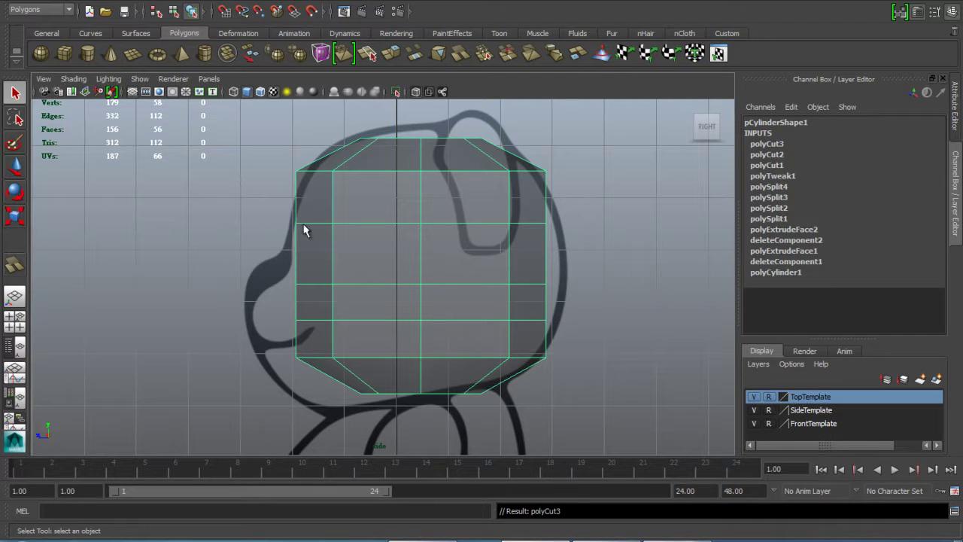
Move the upper front corner vertex of the head mesh slightly backward onto the side template's forehead outline
right_click_drag(329, 224, 277, 224)
left_click(297, 172)
key("w")
left_click(16, 167)
left_click_drag(254, 172, 282, 172)
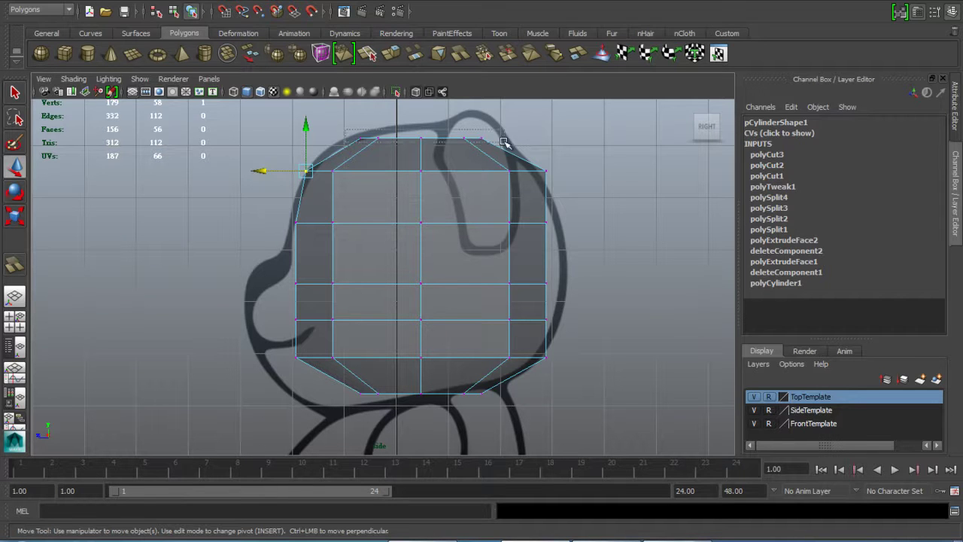
Raise the top centre vertices of the head onto the template's crown outline and lift the upper rear vertices slightly to about Y 16.18
left_click(421, 139)
left_click(451, 119)
left_click_drag(441, 122, 413, 154)
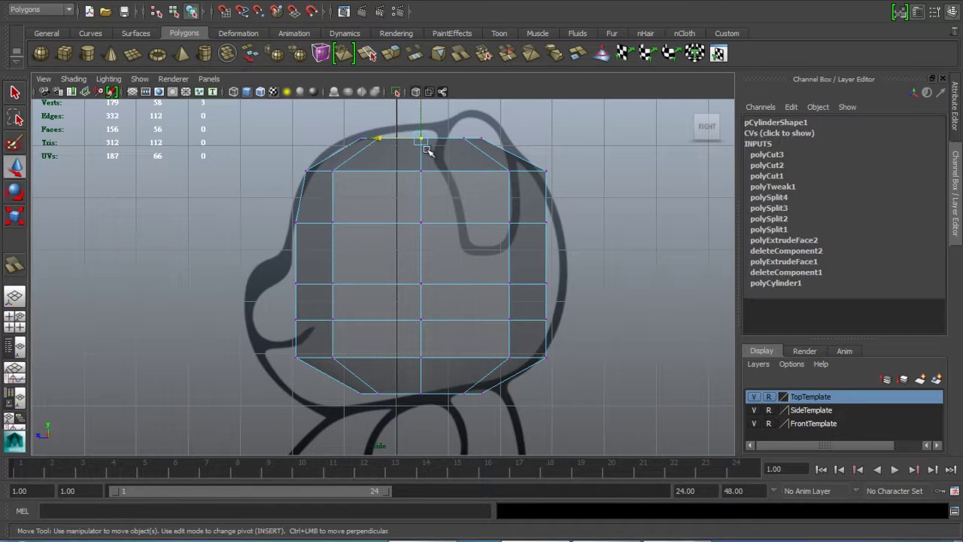
middle_click_drag(462, 165, 452, 238, "alt")
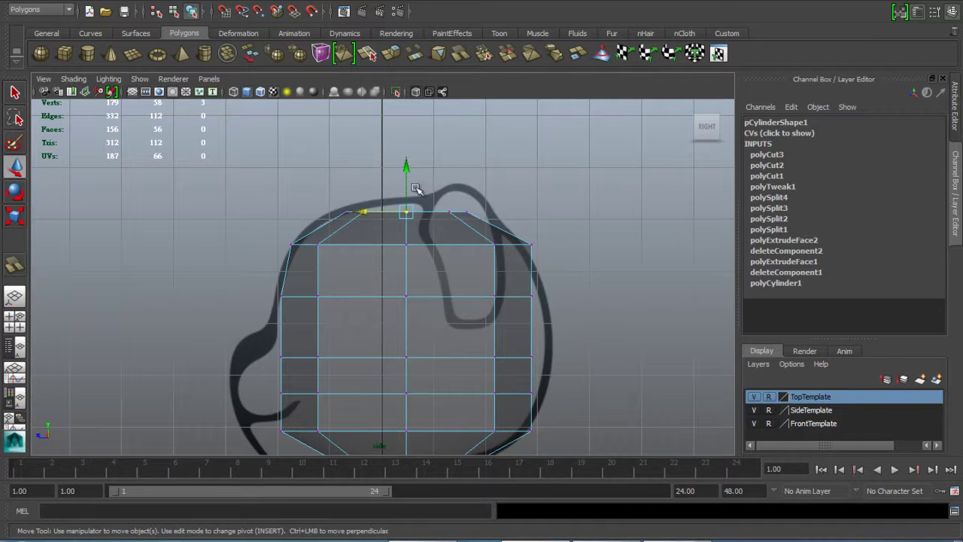
left_click_drag(407, 171, 406, 150)
left_click(456, 214)
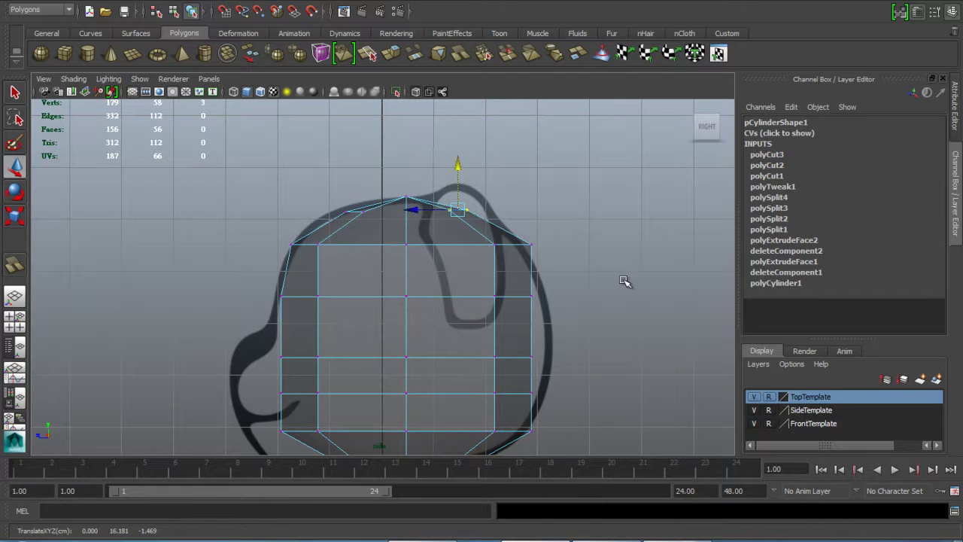
Move the upper back corner vertex inward onto the outline and nudge the front brow vertex slightly forward
middle_click_drag(623, 279, 628, 228, "alt")
left_click(531, 193)
left_click_drag(498, 193, 482, 194)
left_click(283, 244)
left_click_drag(241, 241, 235, 242)
Pull the two front vertices at muzzle height forward onto the template's muzzle outline, placing the upper one at about Z 2.75
left_click(283, 304)
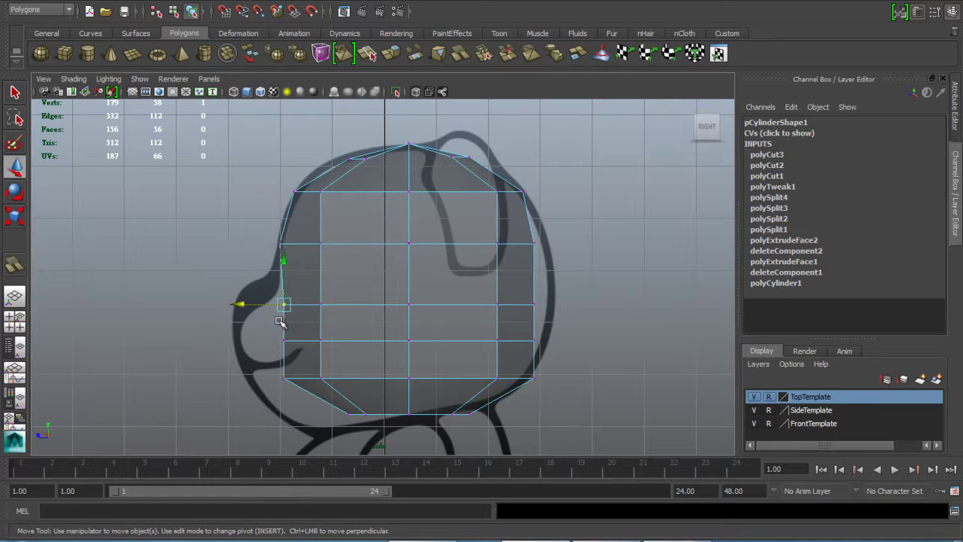
left_click_drag(241, 303, 201, 305)
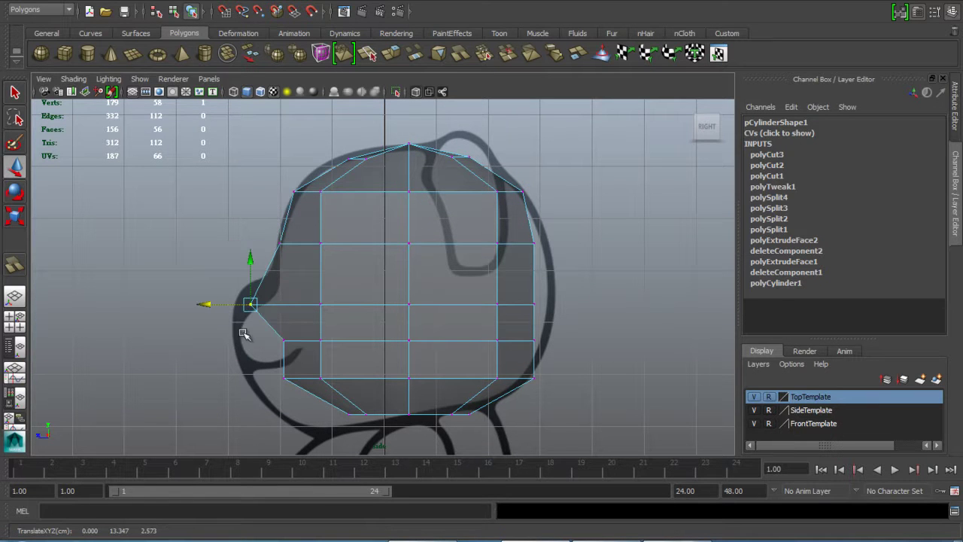
left_click(283, 341)
left_click_drag(240, 340, 189, 340)
left_click(251, 304)
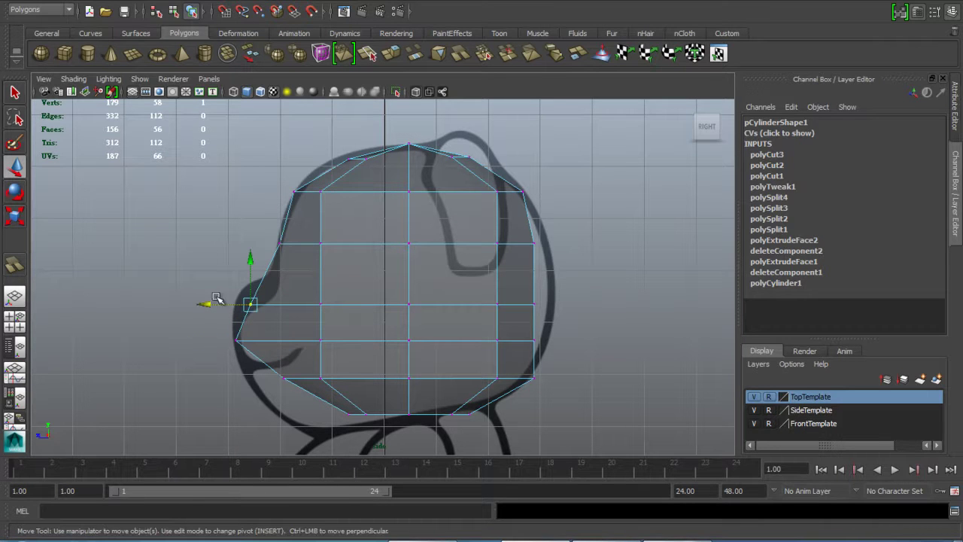
left_click_drag(205, 305, 198, 306)
left_click_drag(195, 306, 196, 306)
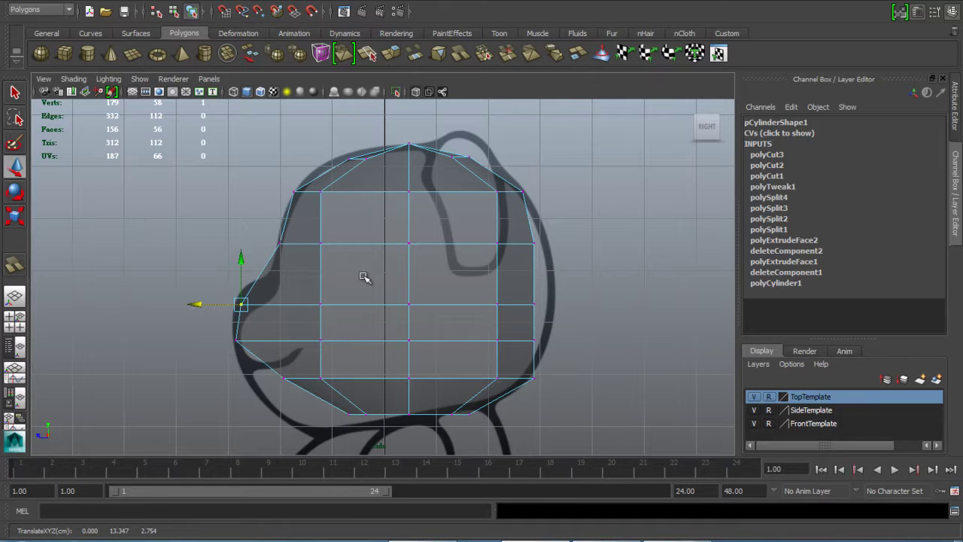
Pull the lower front corner vertex and the front bottom vertex forward onto the template's jaw outline
middle_click_drag(392, 399, 424, 336, "alt")
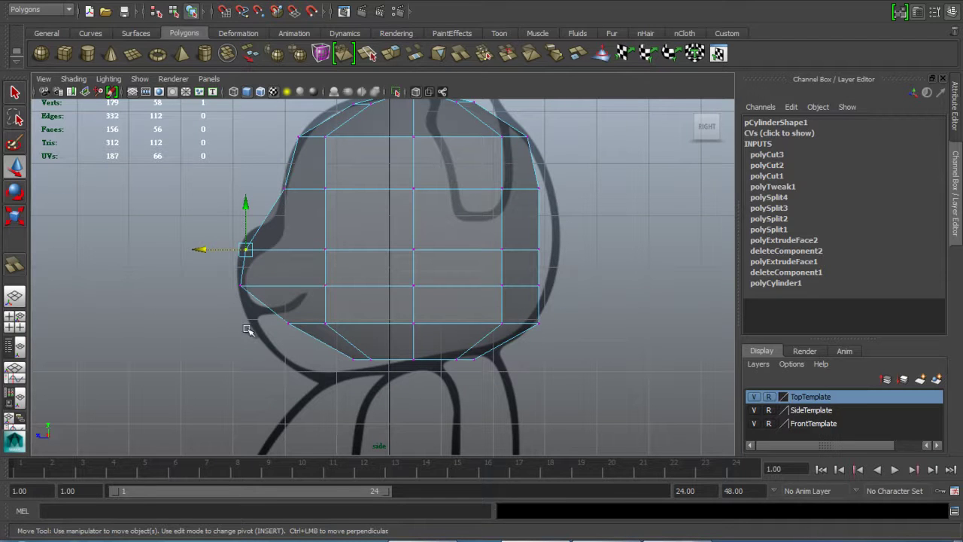
left_click(291, 326)
left_click_drag(239, 326, 207, 329)
left_click(343, 361)
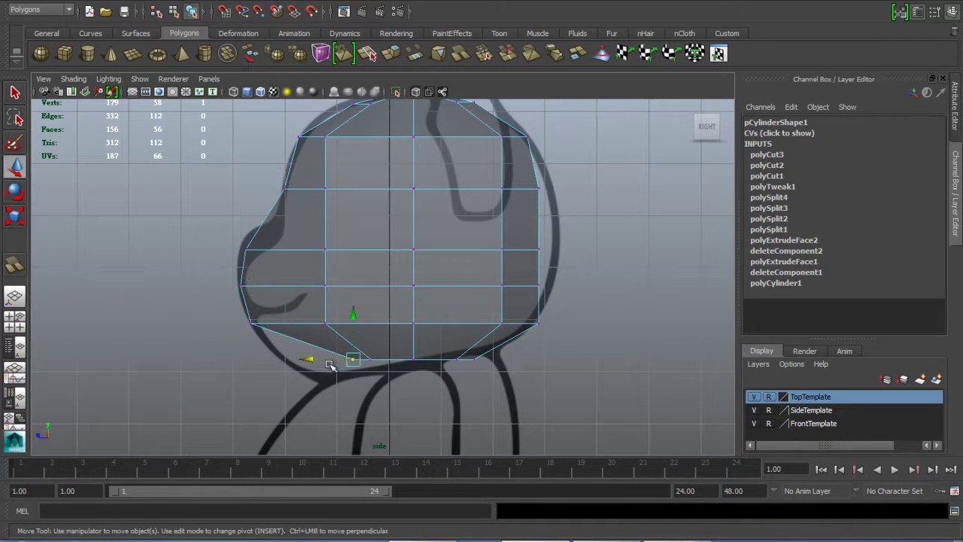
left_click_drag(307, 360, 240, 359)
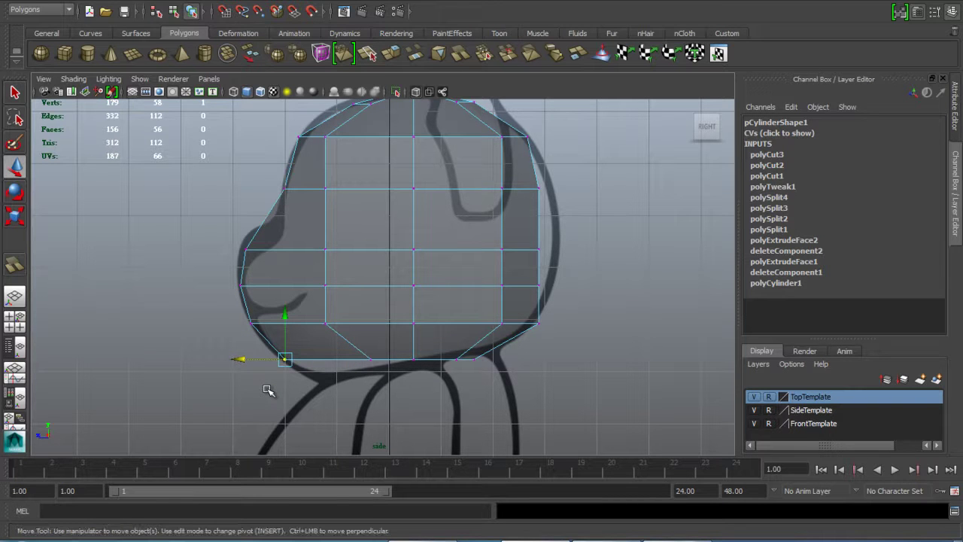
Lower the bottom vertex row to the jaw line, then fit its rear vertices and the lower back corner vertex to the outline
left_click_drag(270, 390, 554, 348)
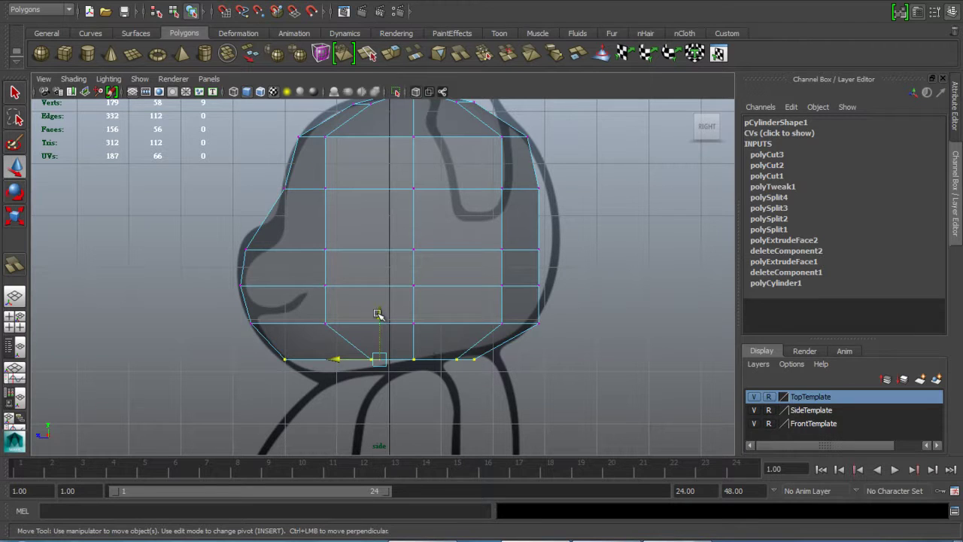
left_click_drag(379, 315, 378, 326)
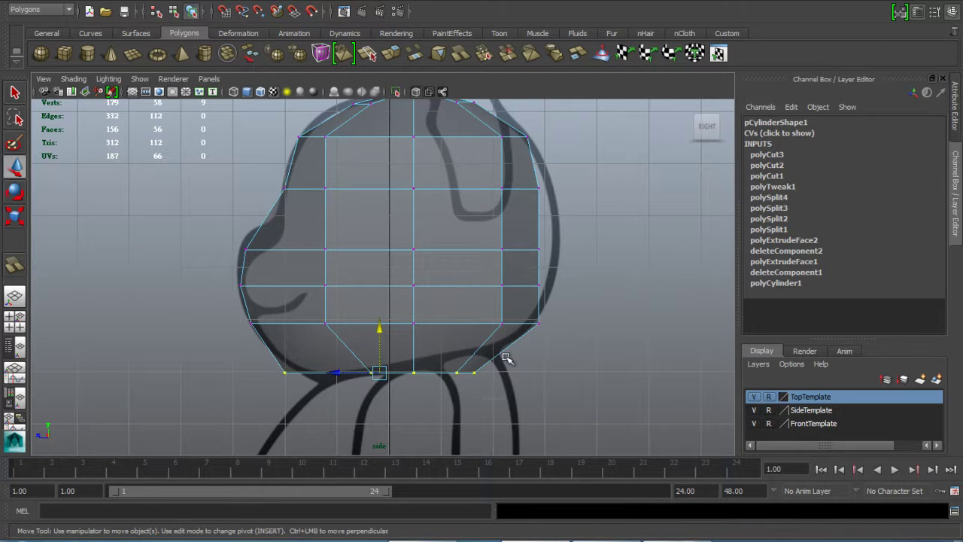
left_click_drag(442, 393, 466, 311)
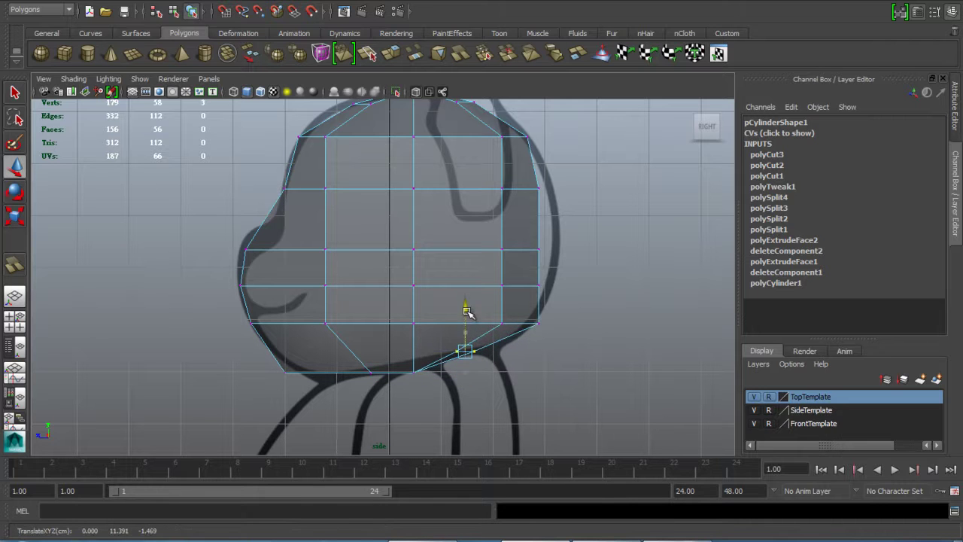
left_click_drag(564, 294, 486, 325)
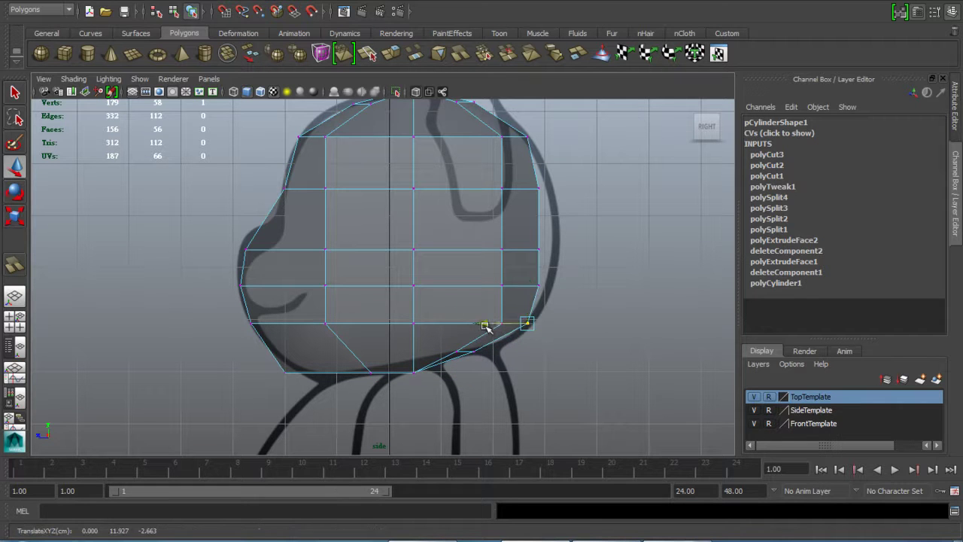
Raise the bottom centre vertices and those just ahead of them slightly, and shift the front bottom vertex backward along the jaw outline
left_click(416, 370)
left_click_drag(412, 328, 412, 323)
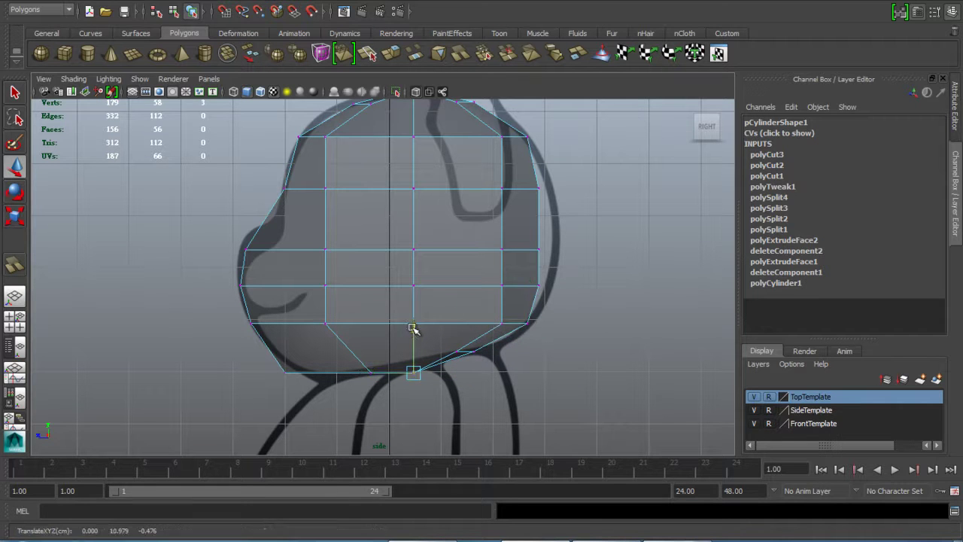
middle_click_drag(354, 386, 333, 333)
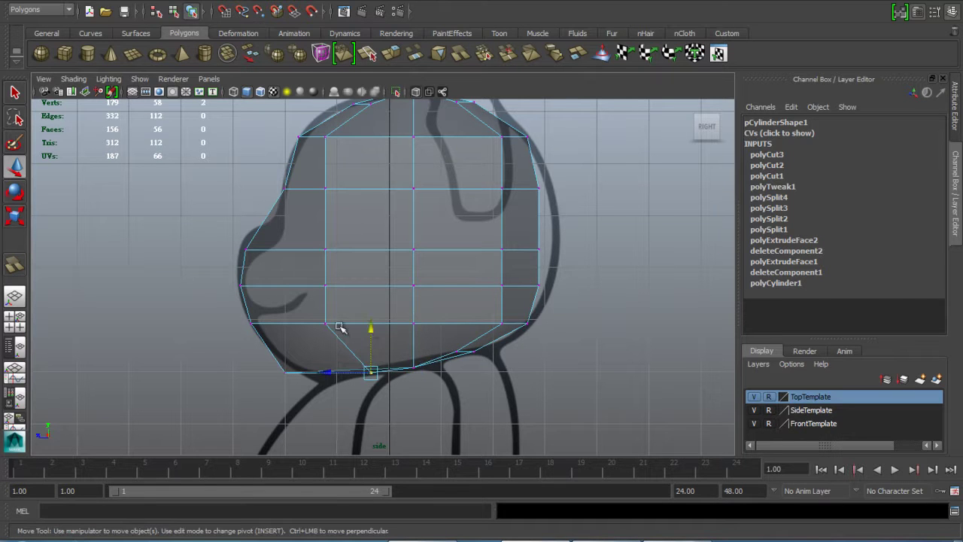
left_click(285, 370)
left_click_drag(243, 371, 257, 372)
Move the three middle vertices on the back of the head backward onto the template's rear outline
left_click_drag(561, 270, 507, 291)
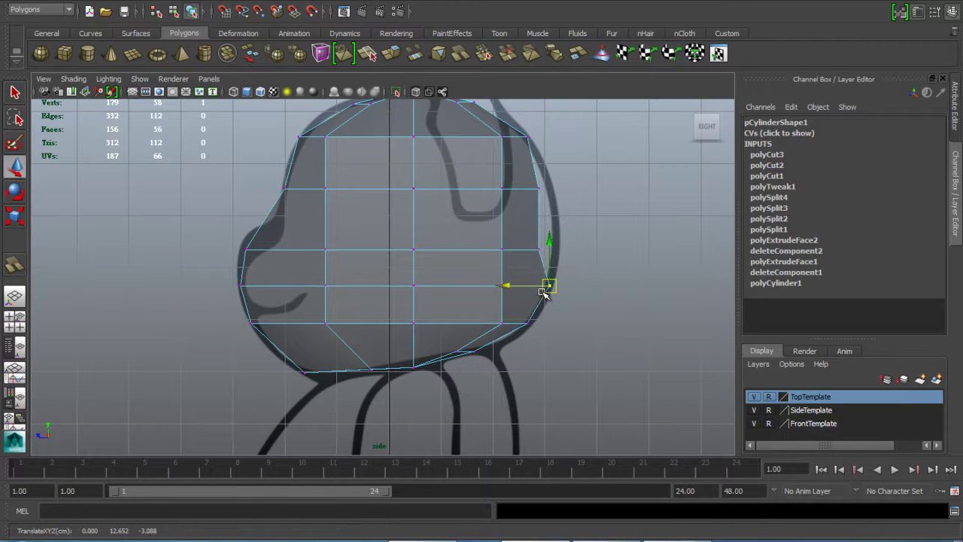
left_click_drag(553, 247, 567, 232)
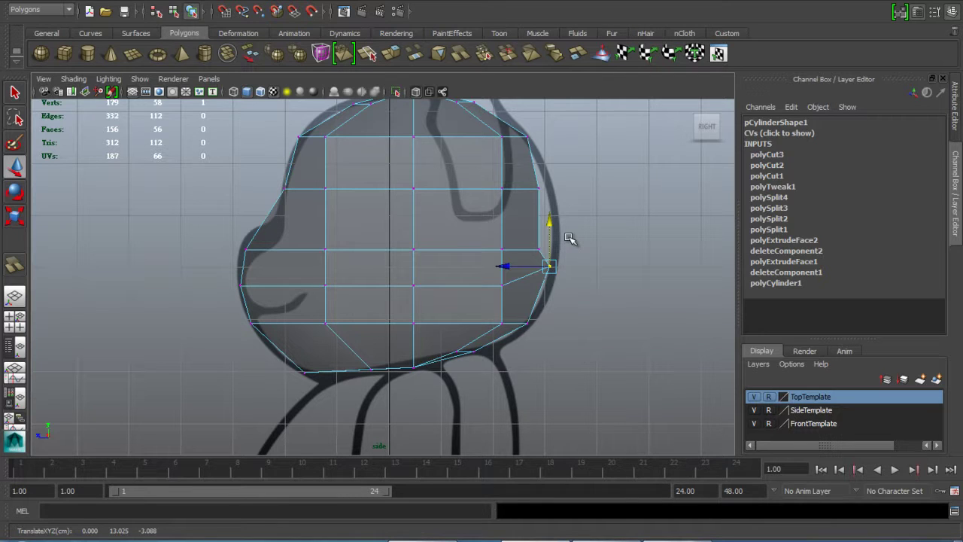
key("ctrl+z")
left_click(536, 251)
left_click_drag(493, 248, 517, 248)
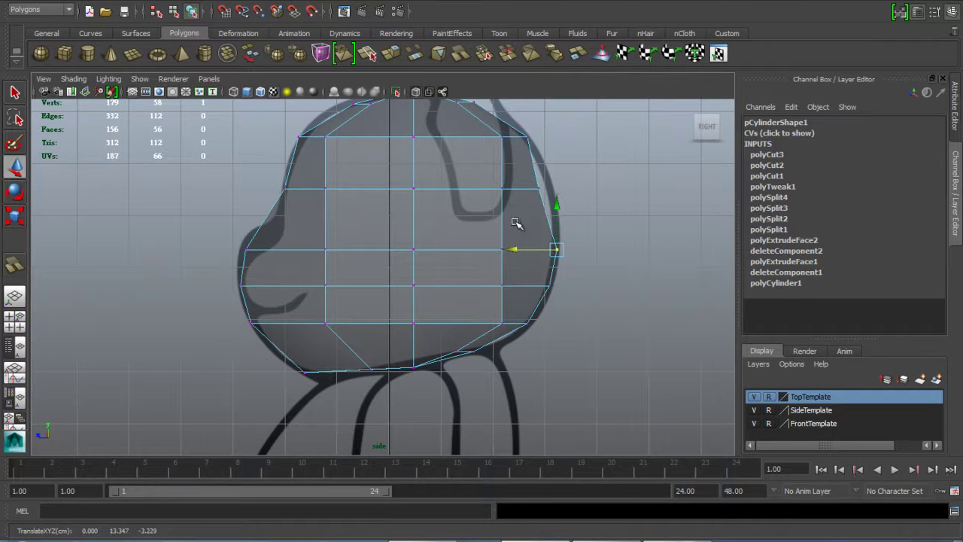
left_click(537, 189)
left_click_drag(491, 194, 509, 193)
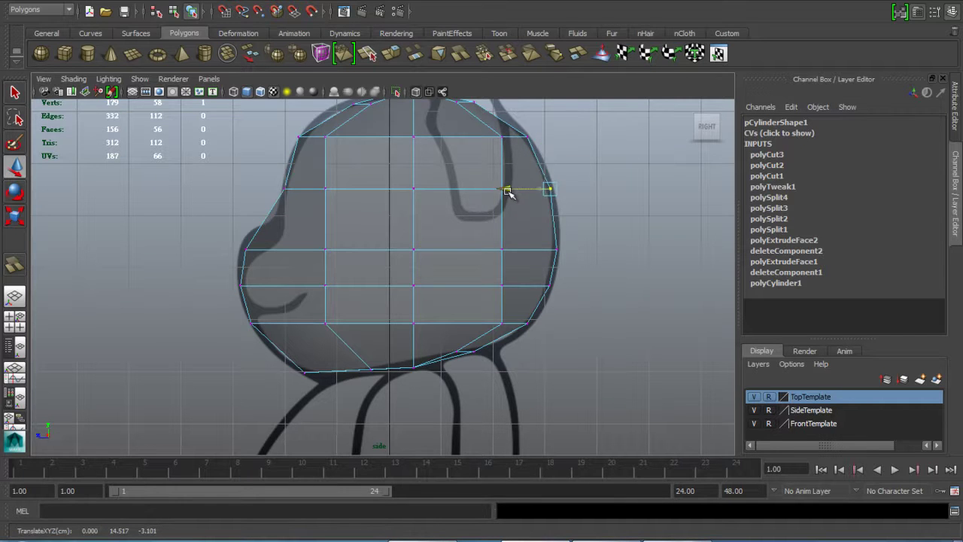
Raise the horizontal edge loop above the muzzle tip to about Y 13.86 and move its front vertex back onto the outline
middle_click_drag(591, 155, 585, 245, "alt")
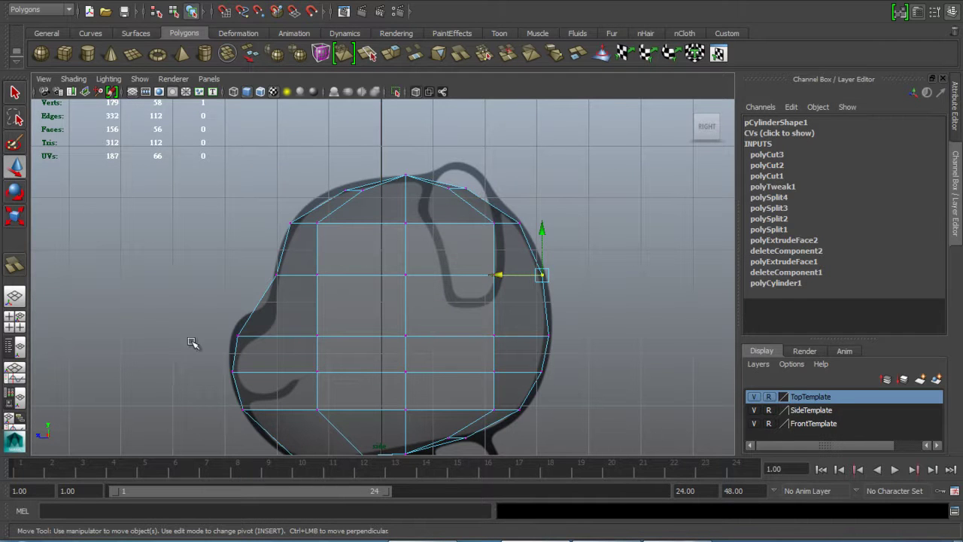
middle_click_drag(522, 346, 527, 249, "alt")
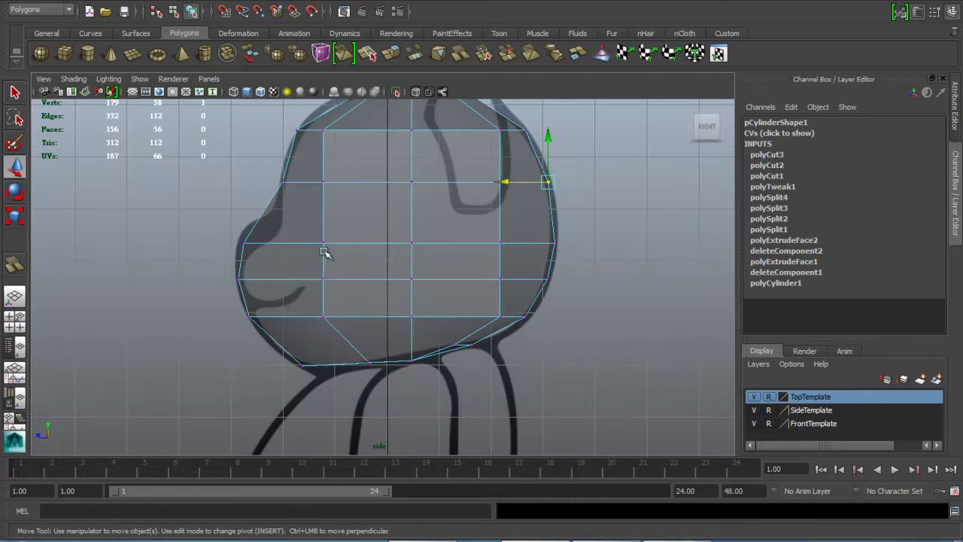
left_click(18, 93)
right_click_drag(377, 240, 369, 216)
double_click(365, 242)
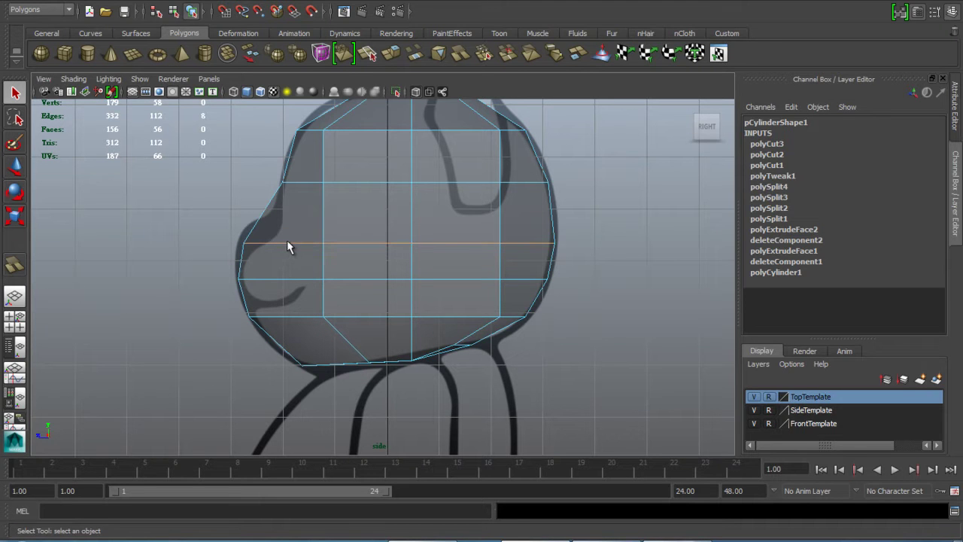
key("w")
left_click_drag(399, 198, 403, 173)
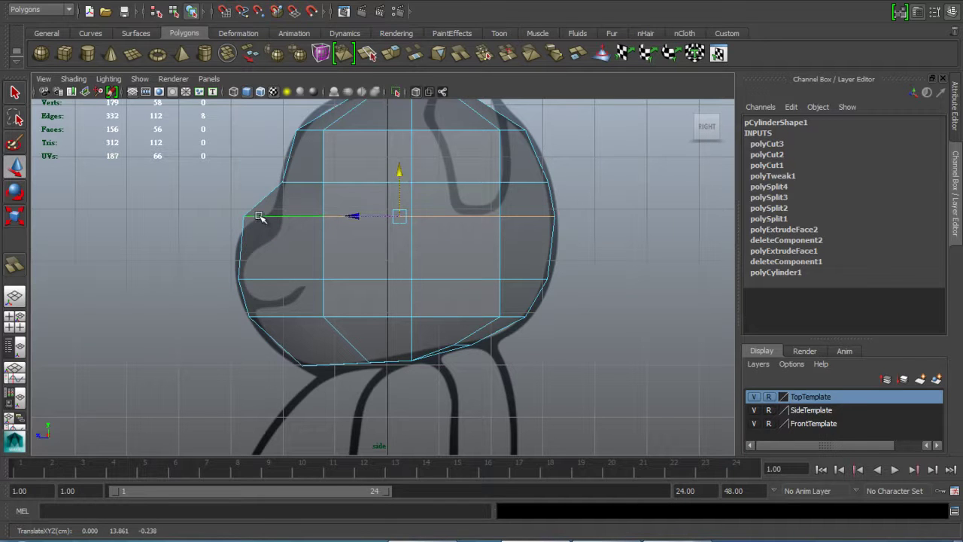
right_click_drag(260, 215, 217, 213)
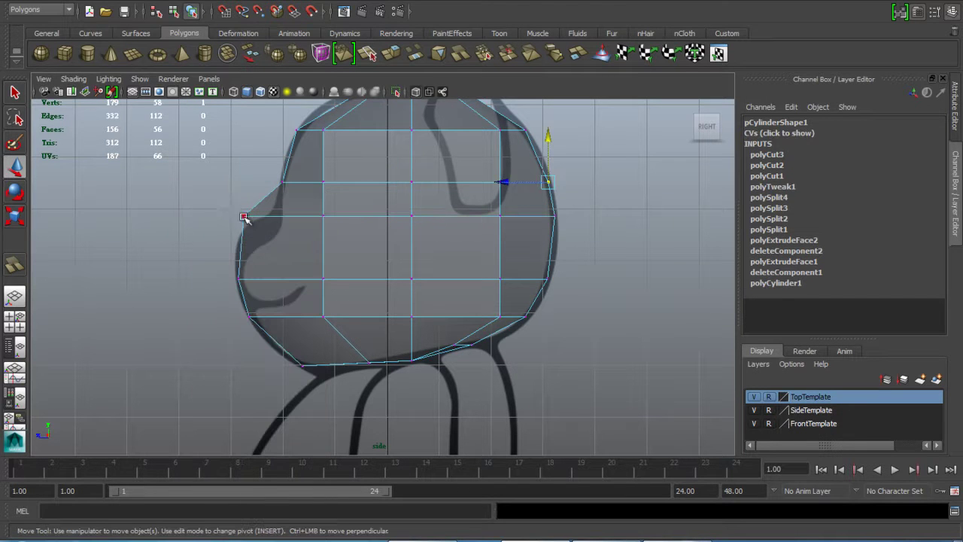
left_click(243, 216)
left_click_drag(203, 216, 231, 217)
Raise the muzzle tip's vertex row to about Y 13.05 and the row above the nose bridge to about Y 14.8
left_click_drag(225, 260, 576, 291)
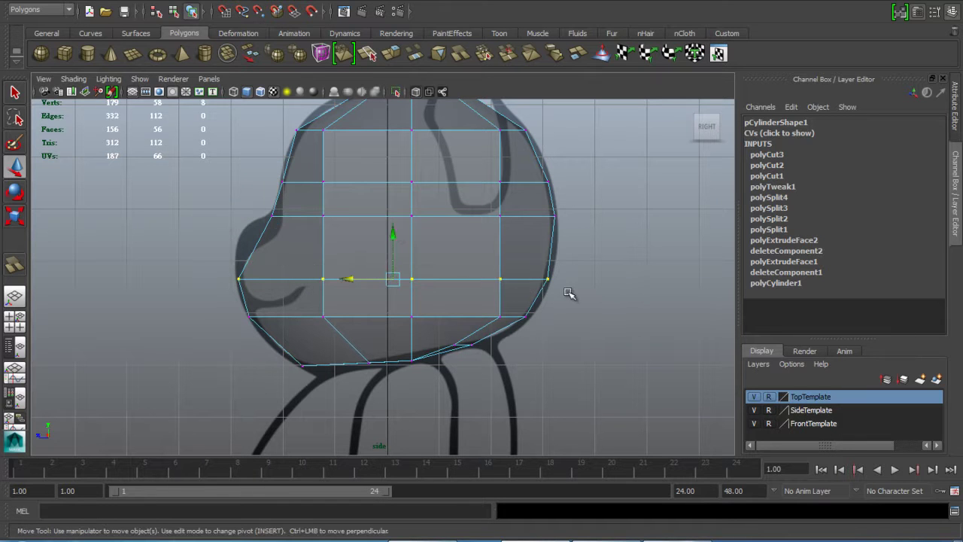
left_click_drag(394, 240, 397, 215)
left_click_drag(589, 195, 263, 169)
left_click_drag(418, 143, 419, 124)
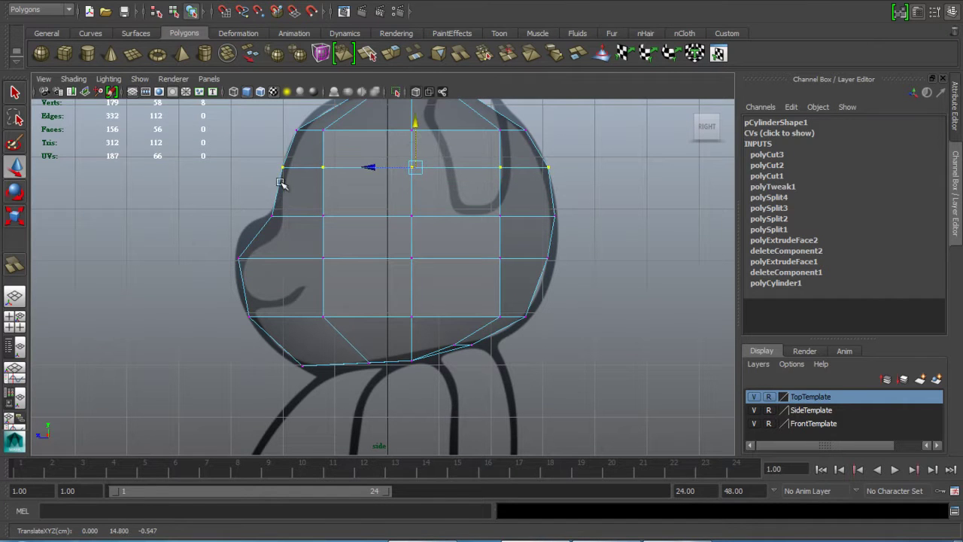
Raise the nose bridge vertex row to about Y 13.94 and move the back vertex of the row below onto the rear outline
left_click_drag(254, 203, 560, 244)
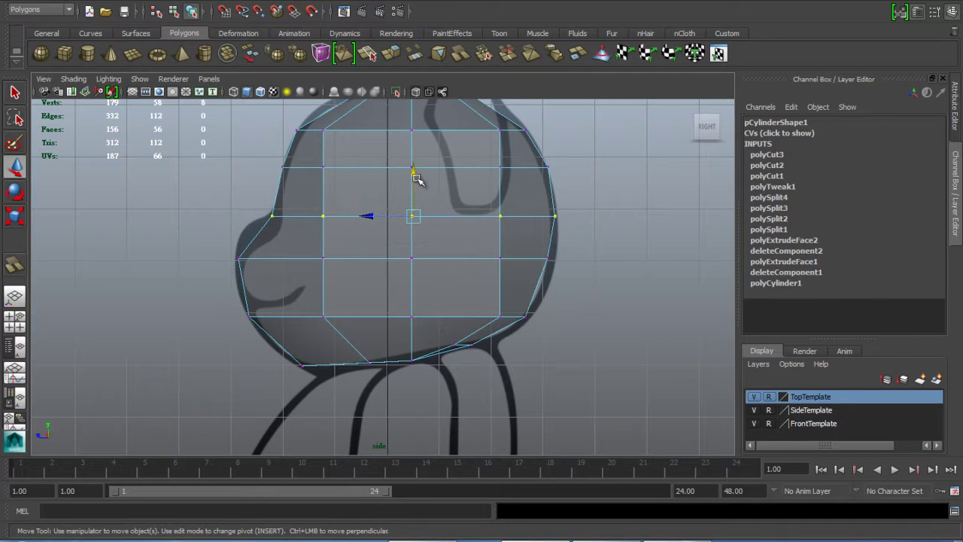
left_click_drag(414, 174, 418, 170)
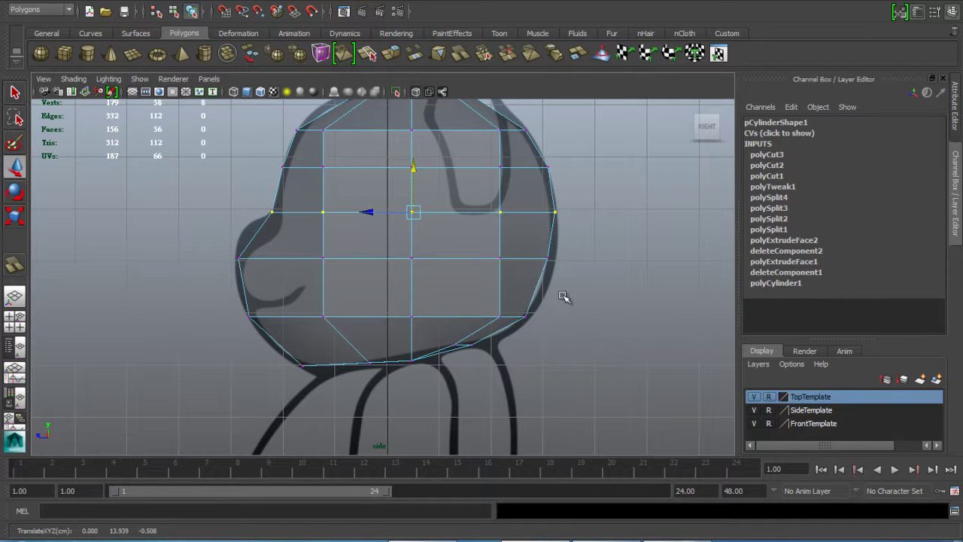
left_click_drag(576, 254, 509, 259)
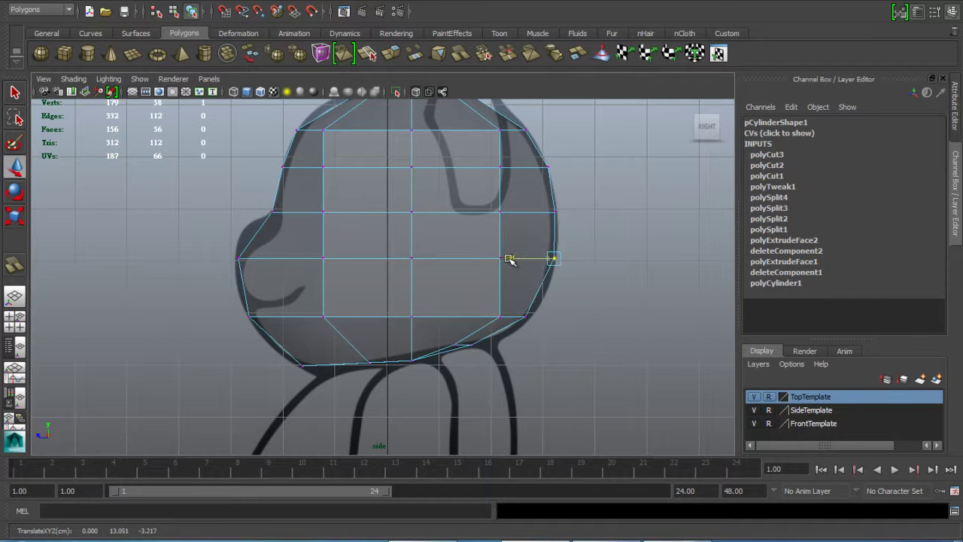
left_click_drag(554, 222, 556, 229)
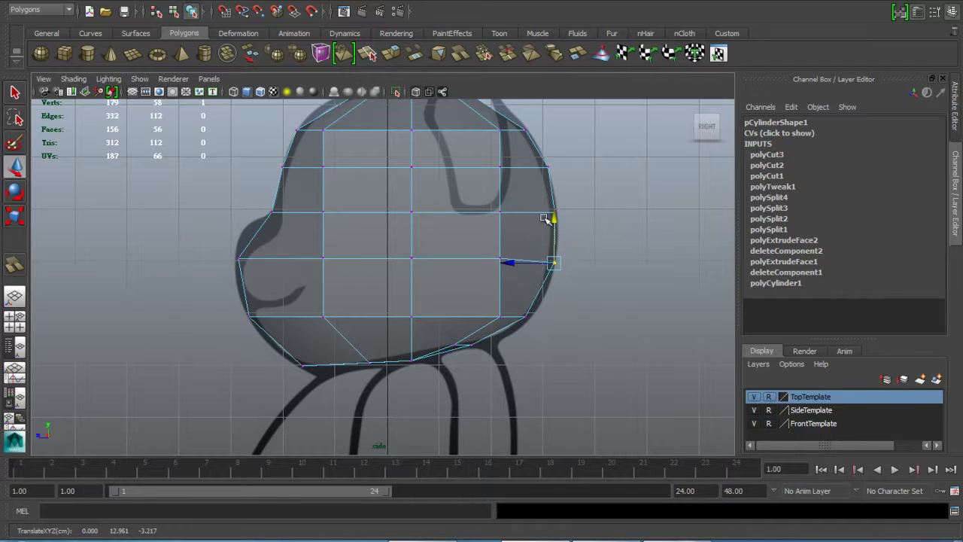
key("ctrl+z")
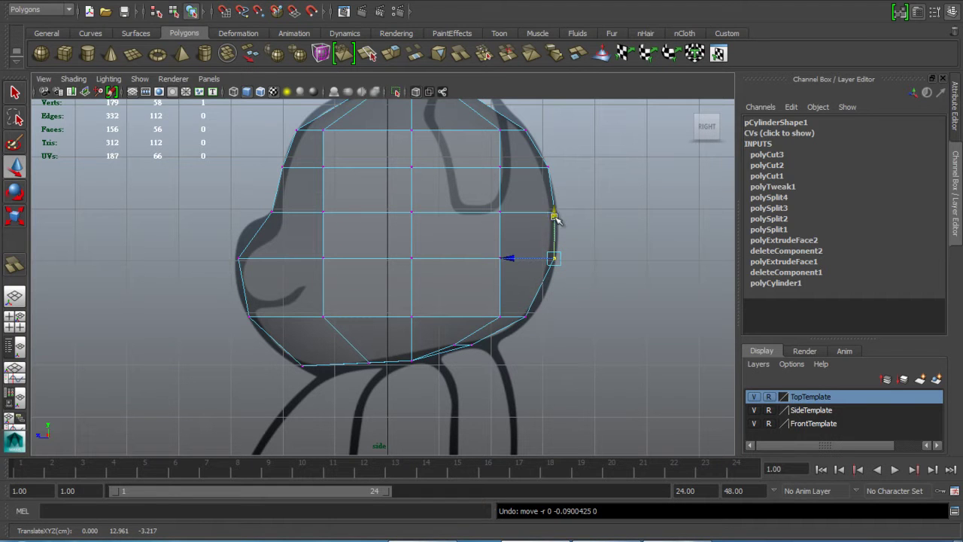
left_click(238, 256)
left_click_drag(236, 214, 238, 203)
key("ctrl+z")
Lower the muzzle tip's vertex row to about Y 12.78 and nudge its back vertex slightly forward onto the outline
double_click(554, 257, "shift")
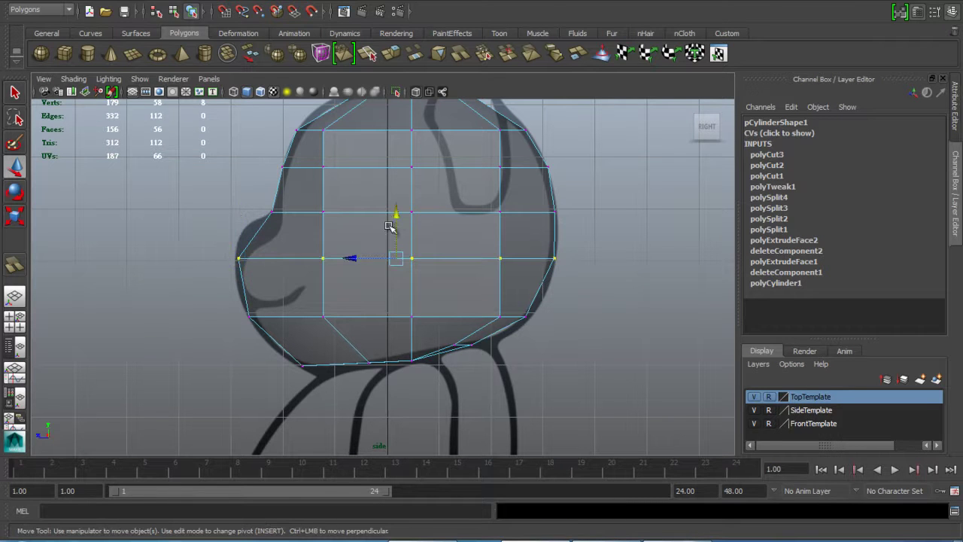
left_click_drag(392, 211, 393, 227)
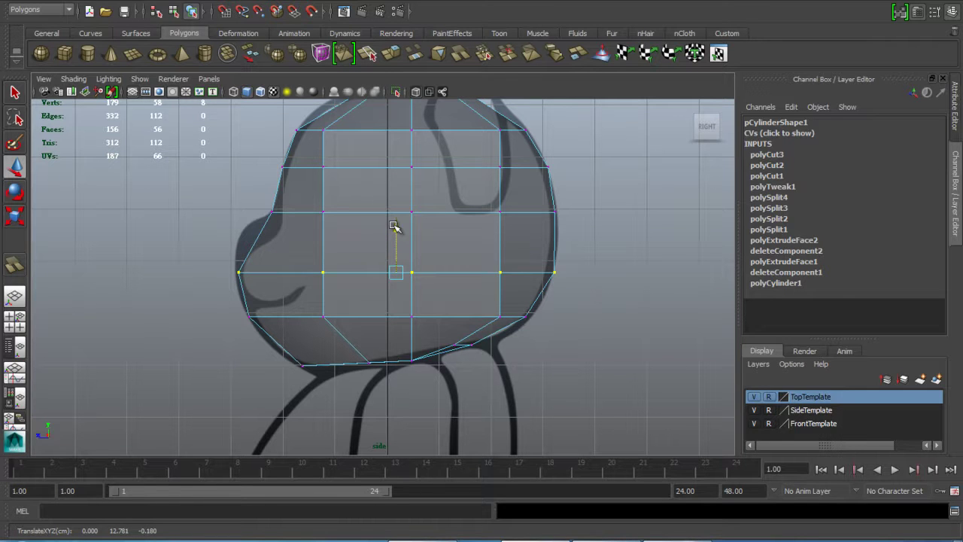
left_click(553, 273)
left_click_drag(509, 274, 506, 275)
Cut a horizontal line through the head between the nose bridge and muzzle tip rows using the Cut Faces Tool
right_click_drag(370, 159, 391, 152)
left_click(14, 264)
left_click_drag(262, 241, 280, 240)
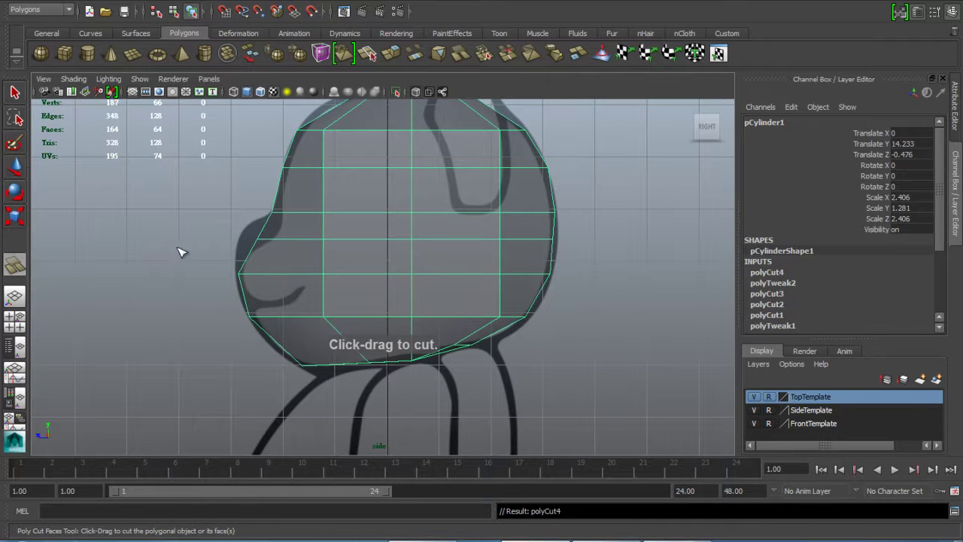
Move the newly cut row's front vertex forward onto the muzzle outline, to about Z 2.78
key("q")
right_click_drag(282, 241, 258, 239)
left_click(259, 239)
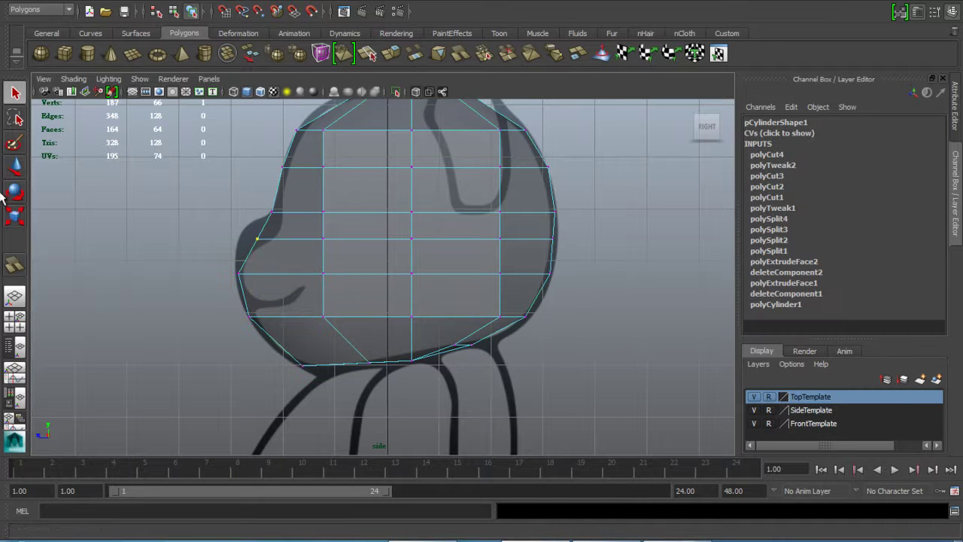
key("w")
left_click_drag(212, 239, 197, 240)
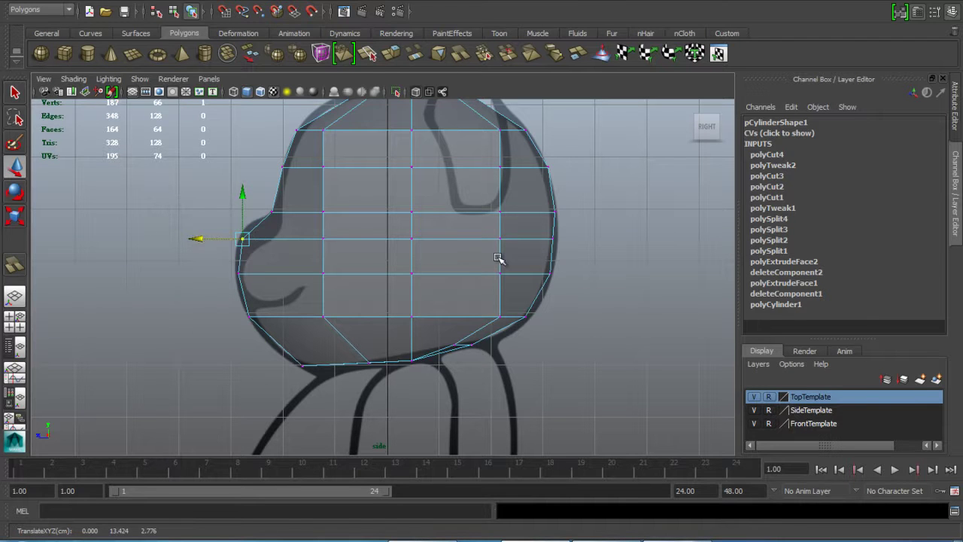
Raise the nose bridge vertex row to about Y 14.17 and pull its front vertex back to about Z 2.05
left_click_drag(256, 205, 580, 219)
left_click_drag(410, 166, 414, 155)
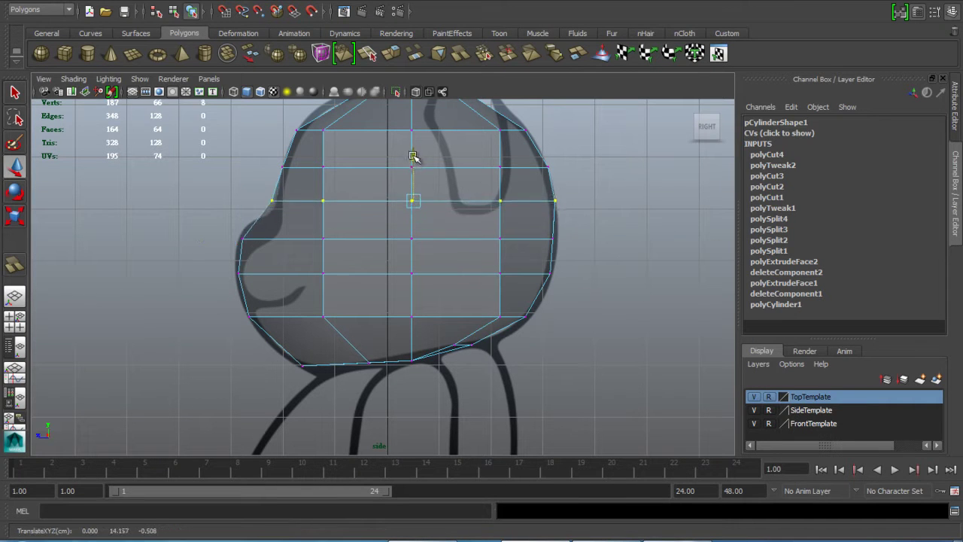
left_click(270, 200)
left_click_drag(223, 200, 233, 200)
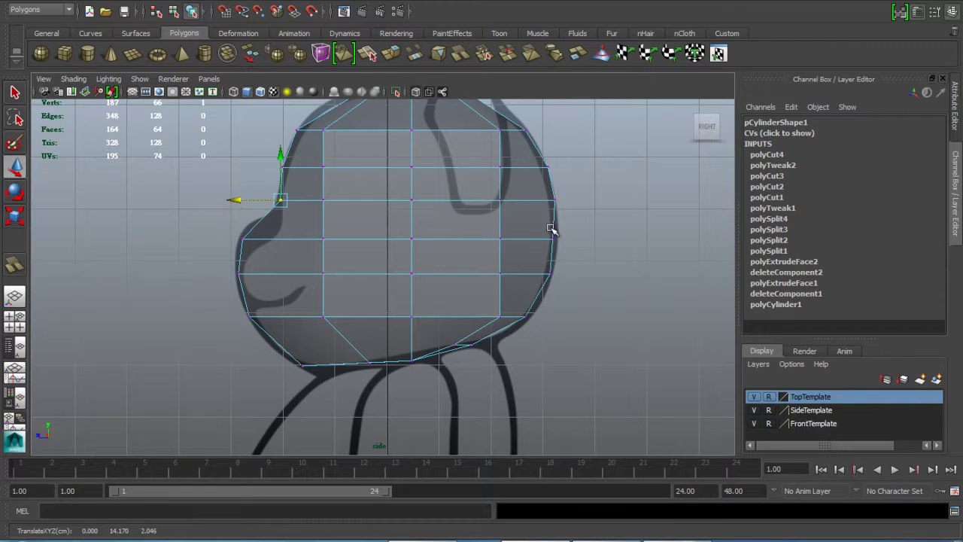
Lower the front chin vertex to about Y 10.72 and raise the middle vertices of the head's underside to about Y 11.19
key("space")
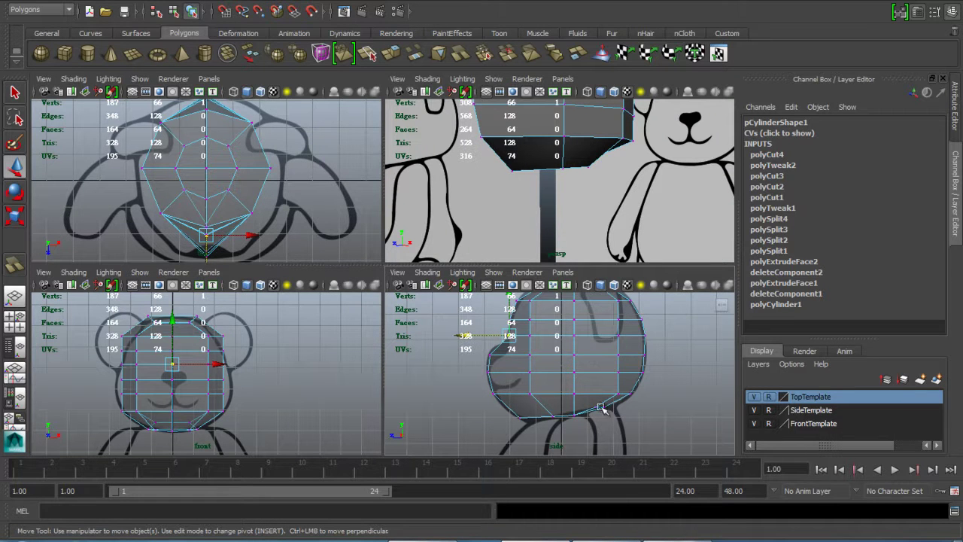
left_click(521, 419)
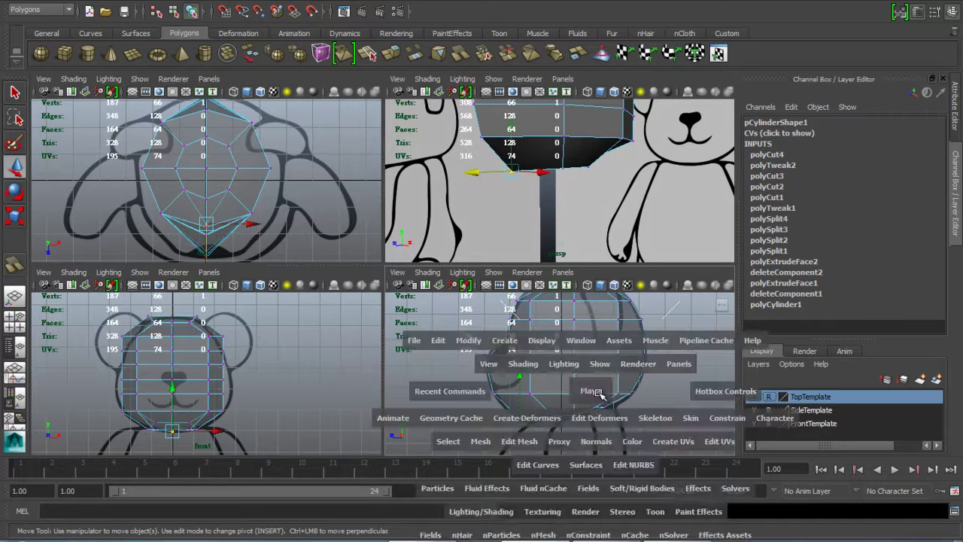
key("space")
left_click_drag(308, 324, 304, 336)
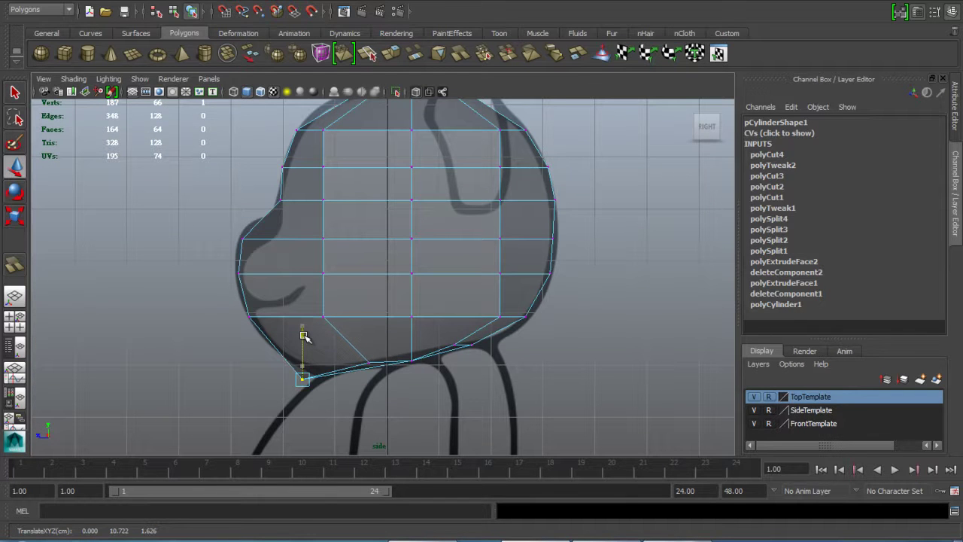
left_click(411, 358)
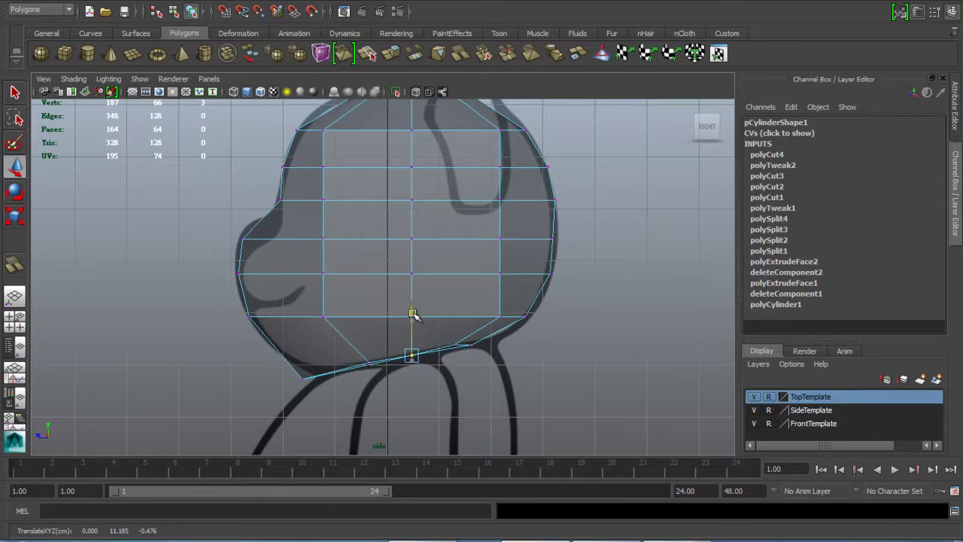
In the front view, raise the chin's centre vertex to about Y 10.9
key("space")
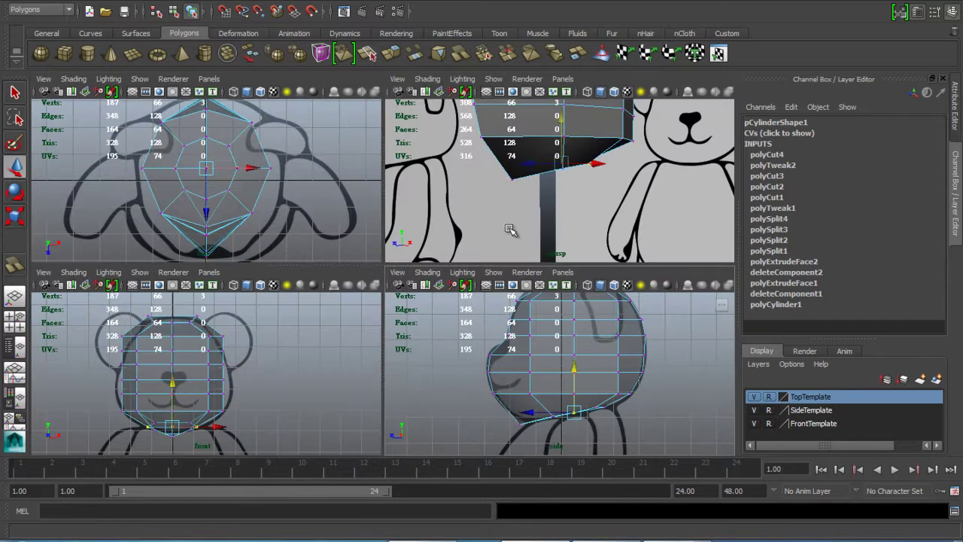
key("space")
right_click_drag(518, 294, 436, 294, "alt")
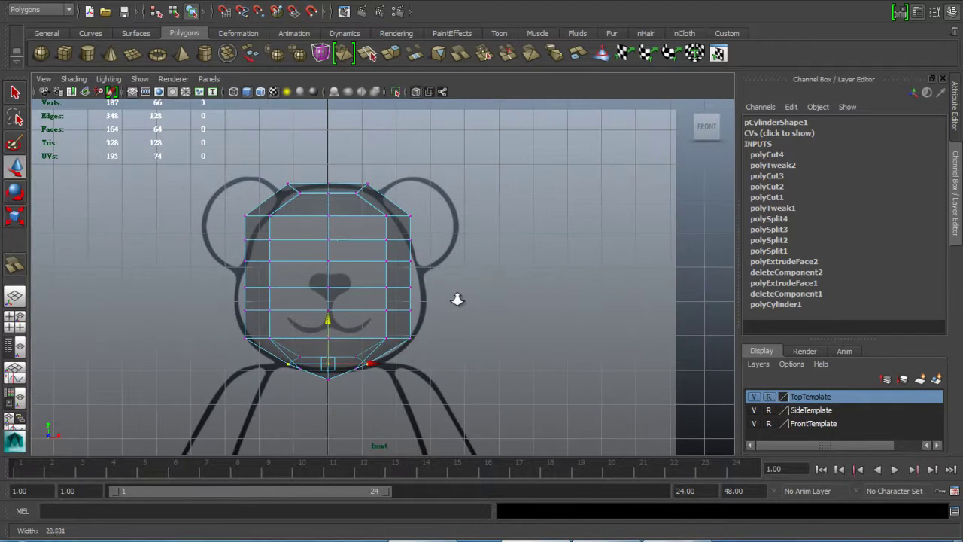
right_click_drag(373, 255, 429, 236, "alt")
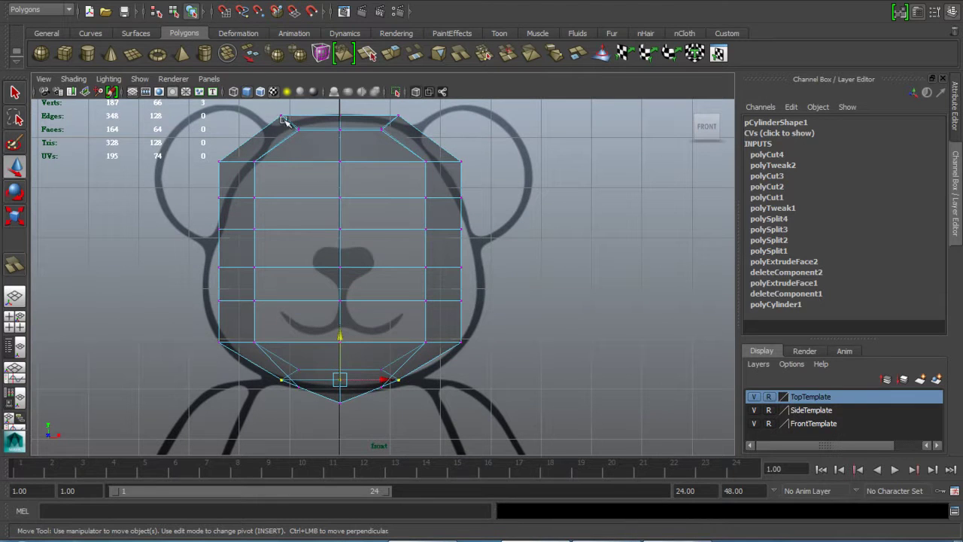
left_click(339, 399)
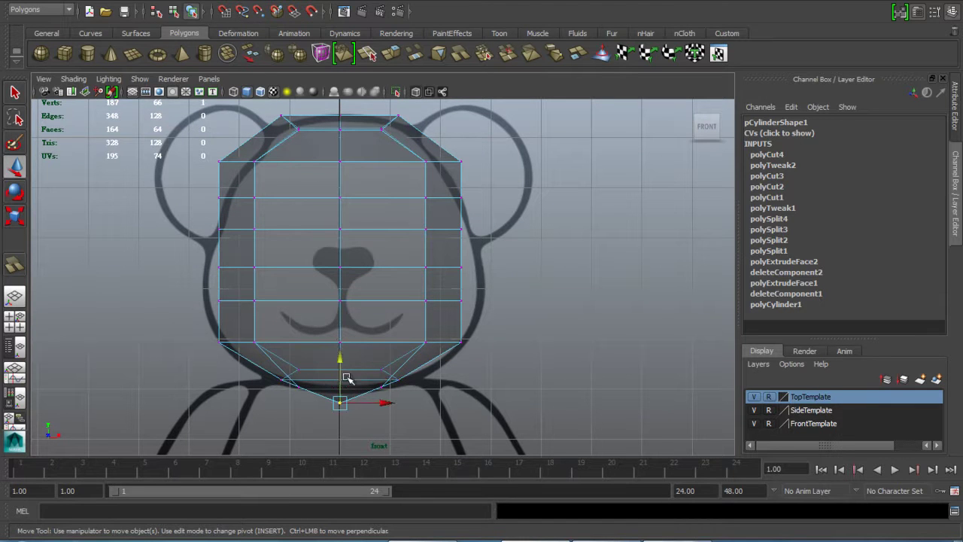
left_click_drag(339, 356, 340, 351)
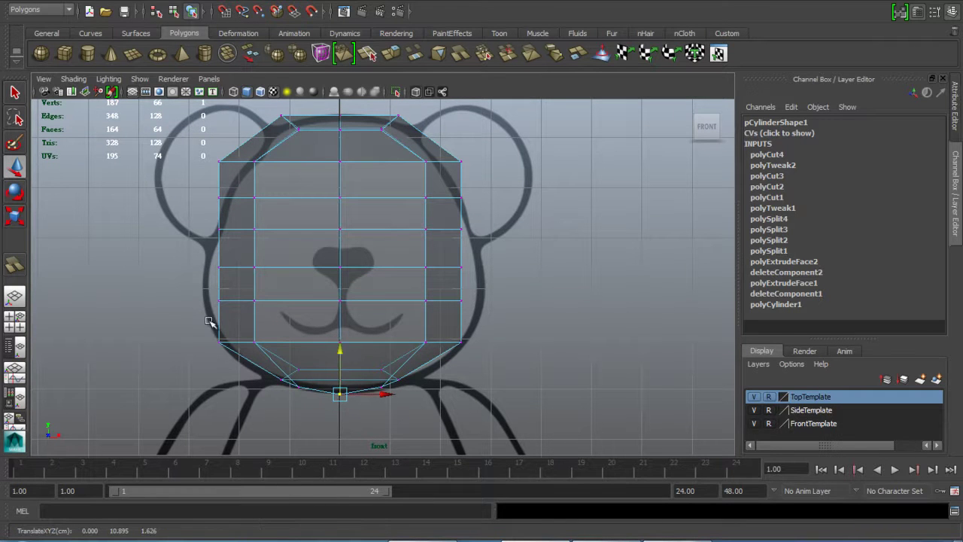
Enable Reflection for the Move Tool, mirroring across the X axis in object space
left_click(221, 284)
left_click(665, 317)
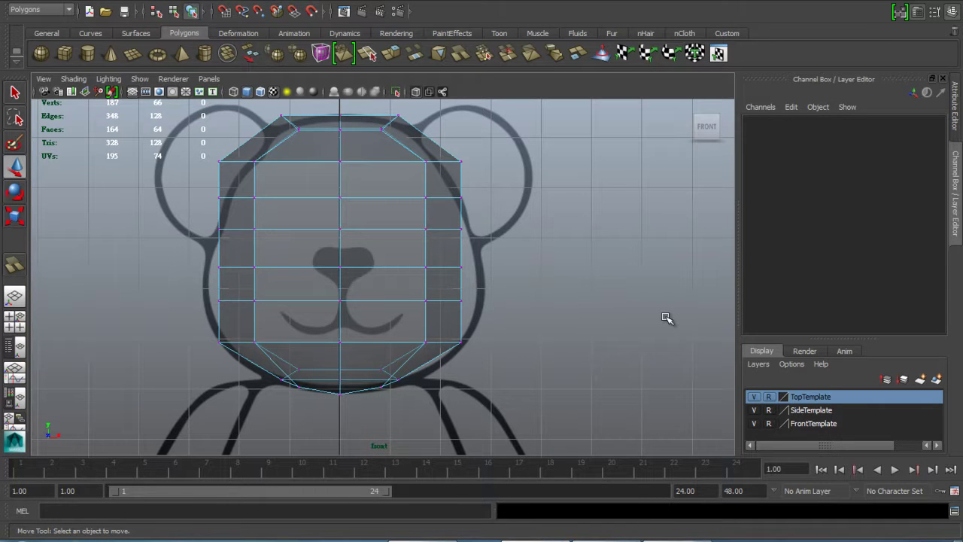
double_click(15, 167)
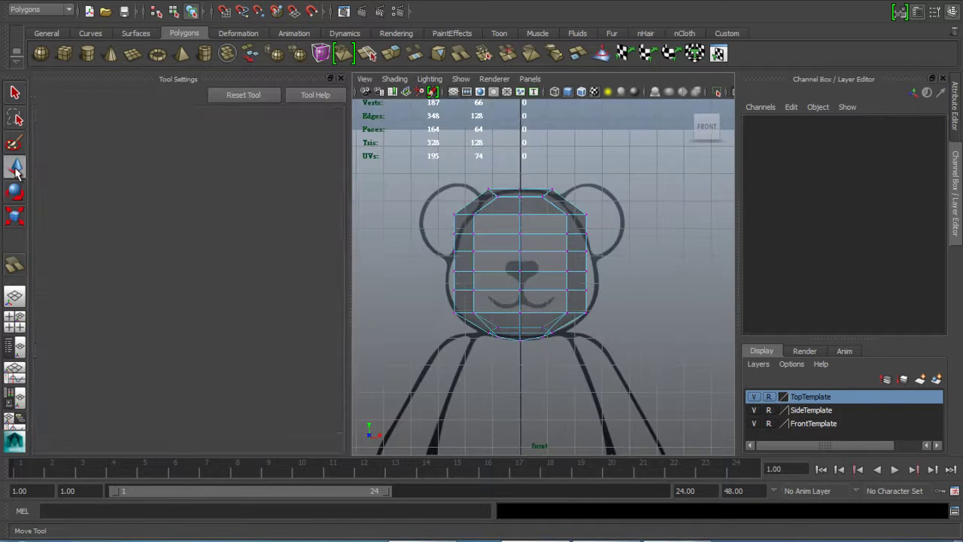
scroll(187, 312, "down", 3)
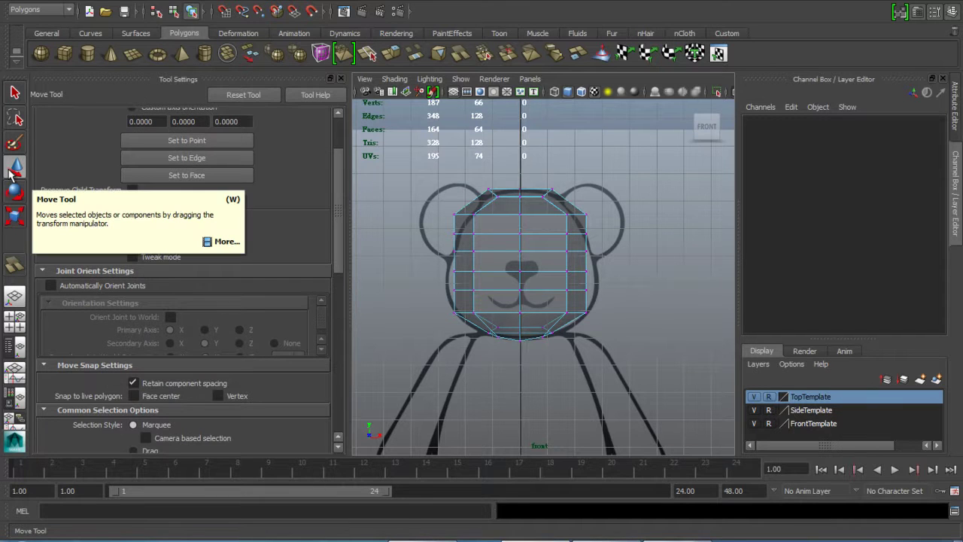
scroll(128, 242, "down", 6)
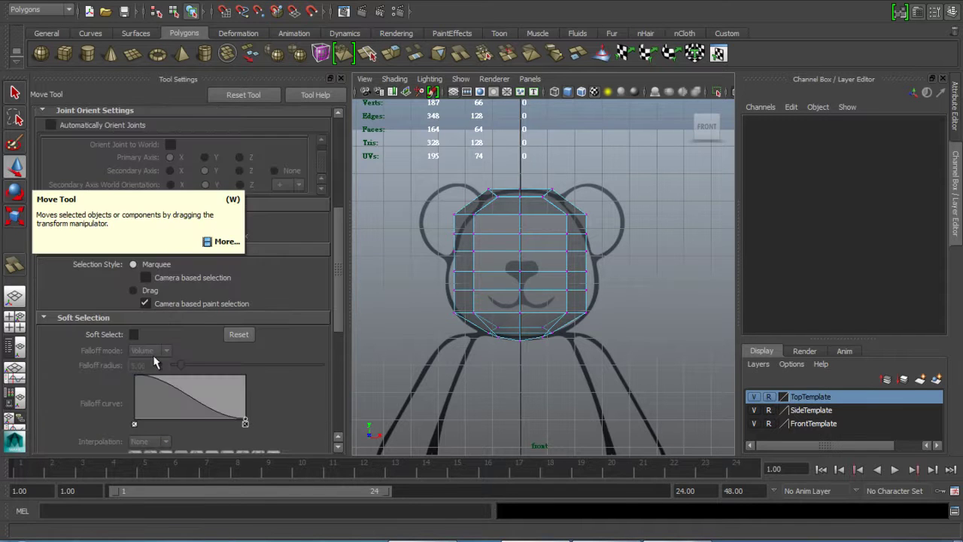
scroll(132, 342, "down", 10)
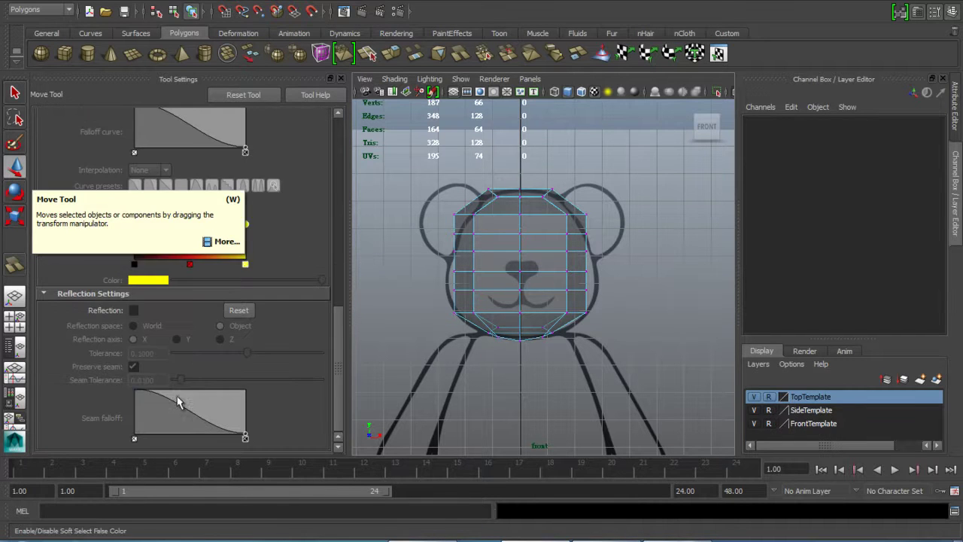
left_click(133, 310)
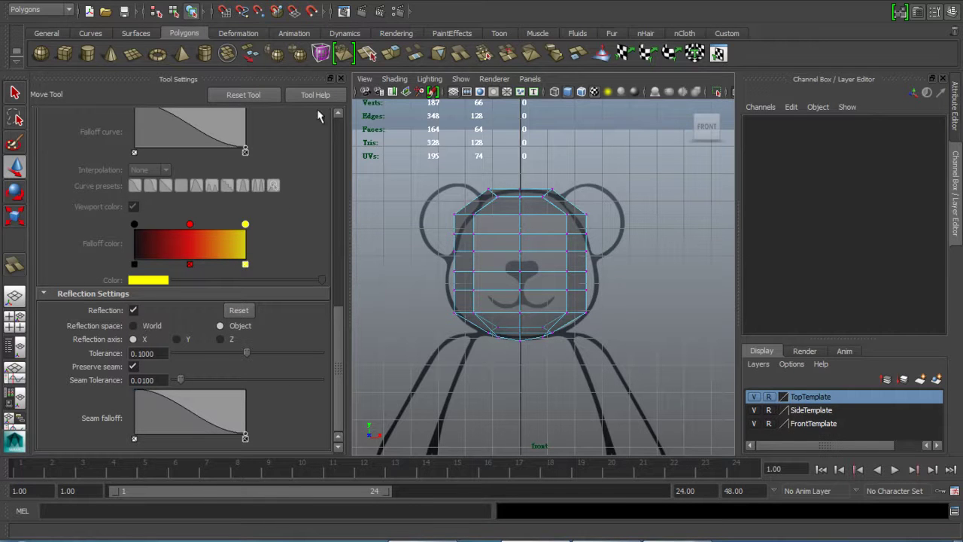
left_click(341, 78)
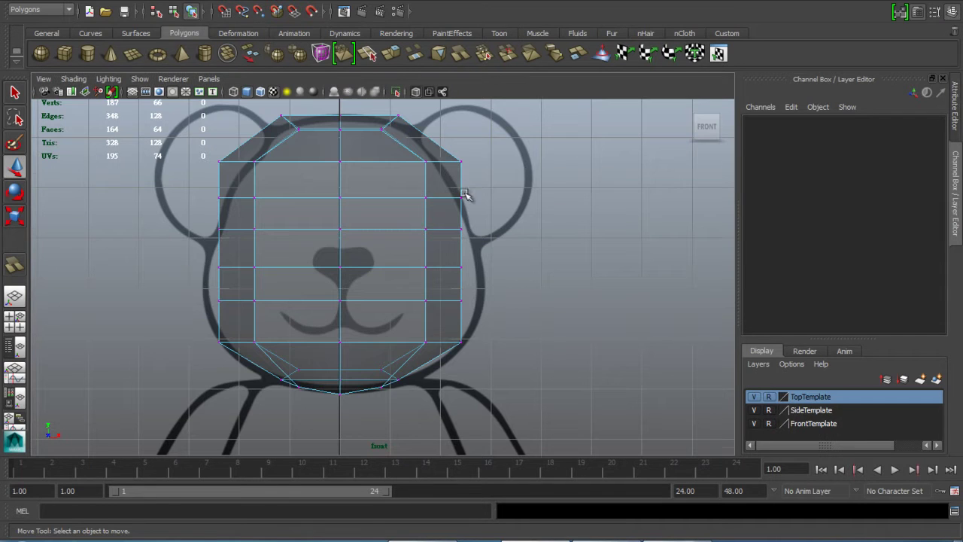
Move the outer vertices of the two cheek rows outward onto the front outline, to about X -2.66
left_click(217, 299)
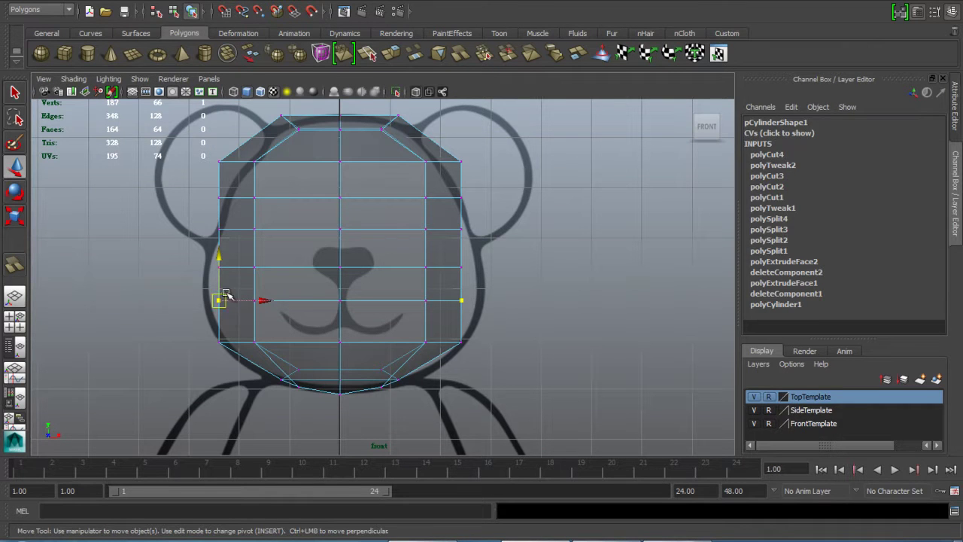
left_click(218, 289)
left_click_drag(212, 291, 250, 300)
left_click_drag(218, 261, 253, 267)
key("ctrl+z")
left_click(188, 254)
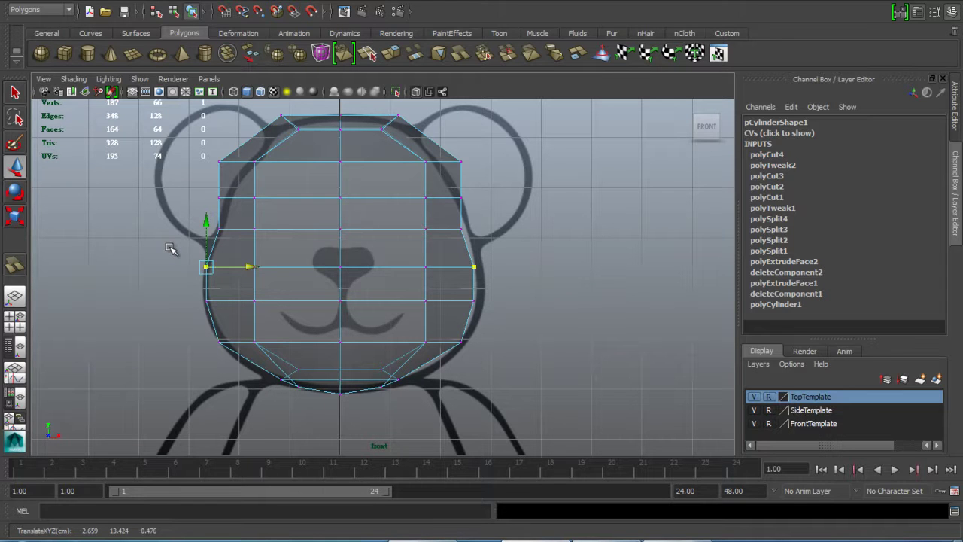
Pull the side vertices of the three rows above the cheeks inward toward the front template's head outline
left_click_drag(204, 148, 240, 170)
left_click(200, 145)
left_click_drag(200, 146, 307, 161)
left_click_drag(208, 193, 273, 197)
left_click_drag(209, 248, 274, 230)
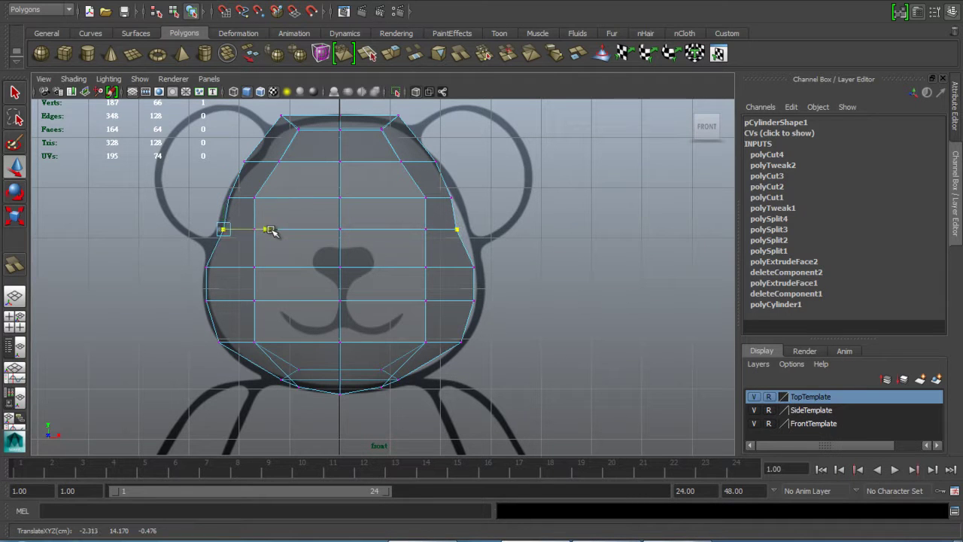
Set the upper cheek row's outer vertices to about X -2.67 and widen the row above to about X -2.41
left_click(197, 256)
left_click_drag(197, 260, 243, 268)
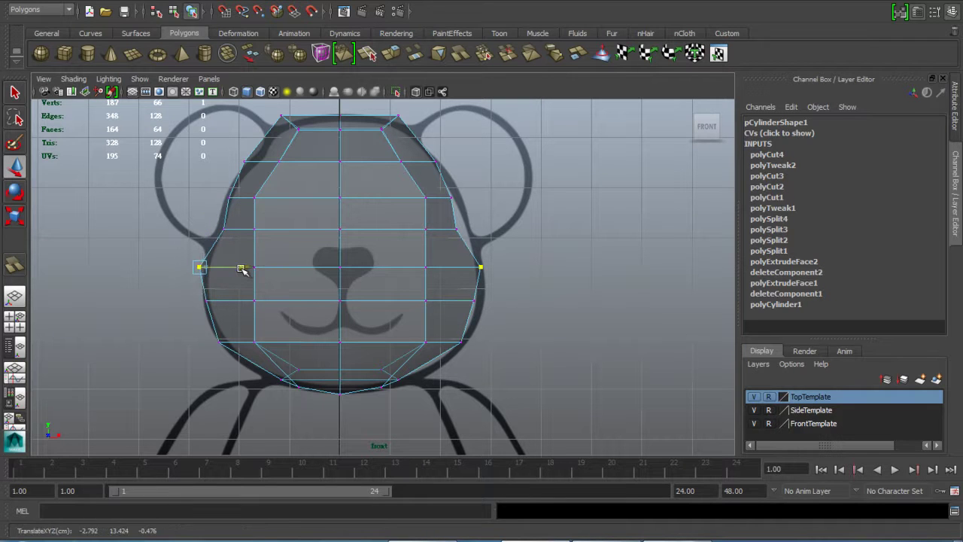
left_click_drag(194, 290, 194, 253)
left_click_drag(248, 267, 249, 267)
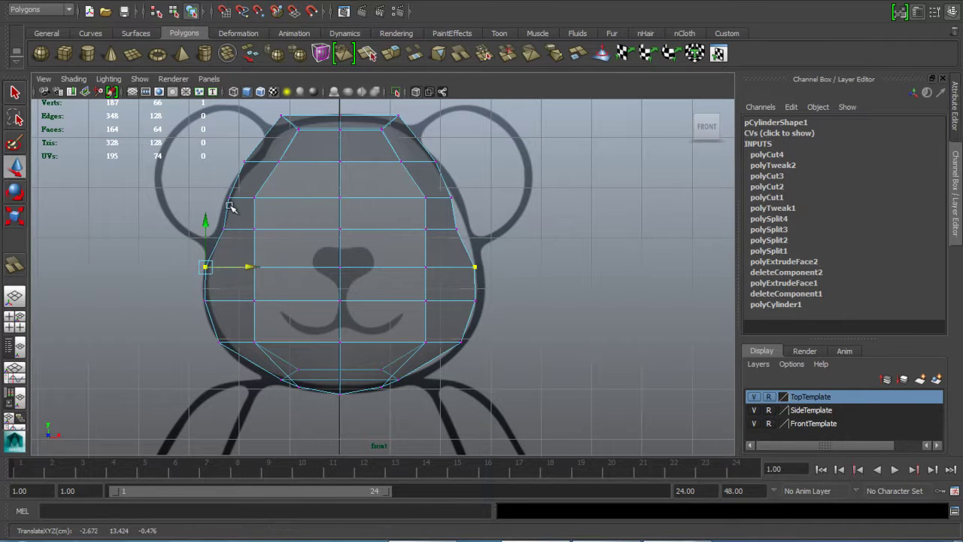
left_click_drag(188, 218, 263, 230)
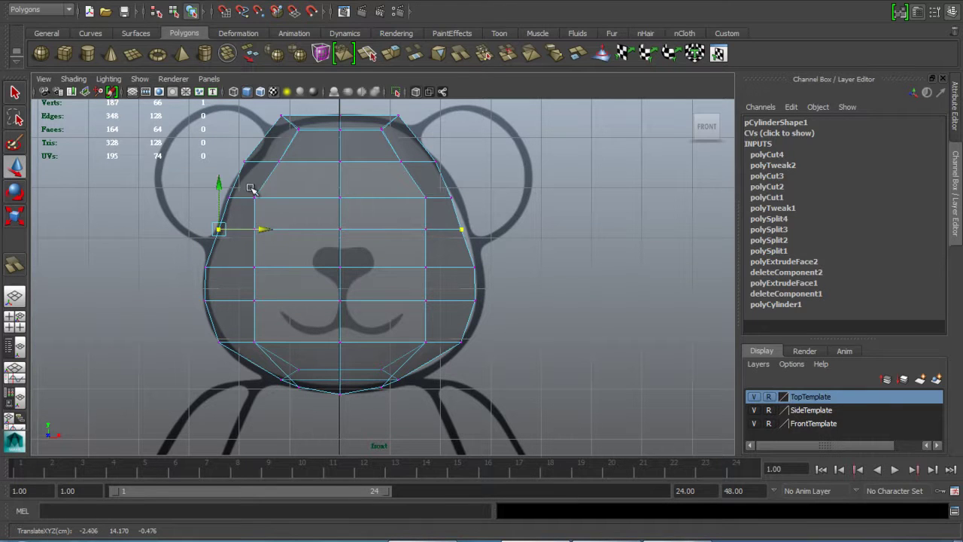
Nudge the forehead row's outer vertices inward and move the crown's corner vertices to about X -1.02, Y 16.32
left_click_drag(233, 157, 291, 163)
left_click_drag(293, 98, 332, 118)
middle_click_drag(389, 155, 390, 197, "alt")
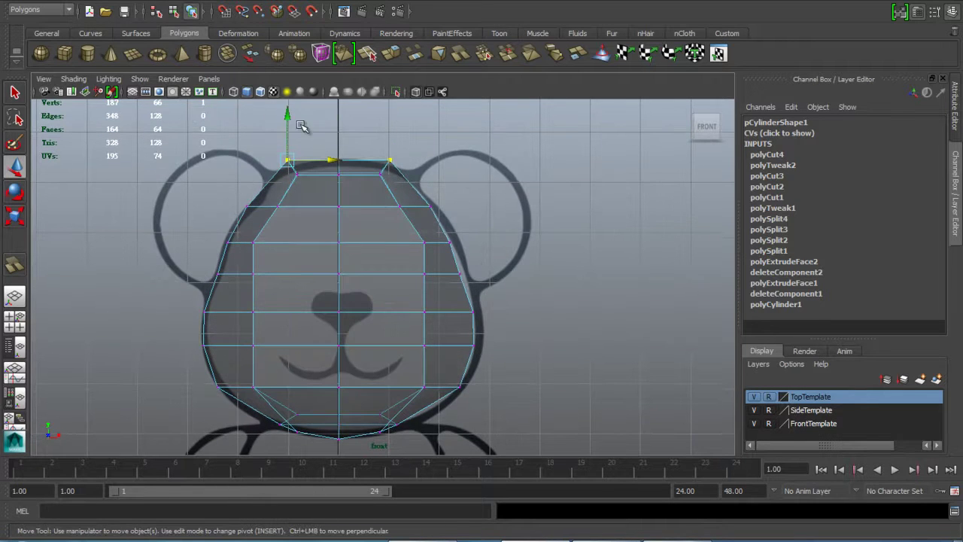
left_click_drag(289, 113, 290, 121)
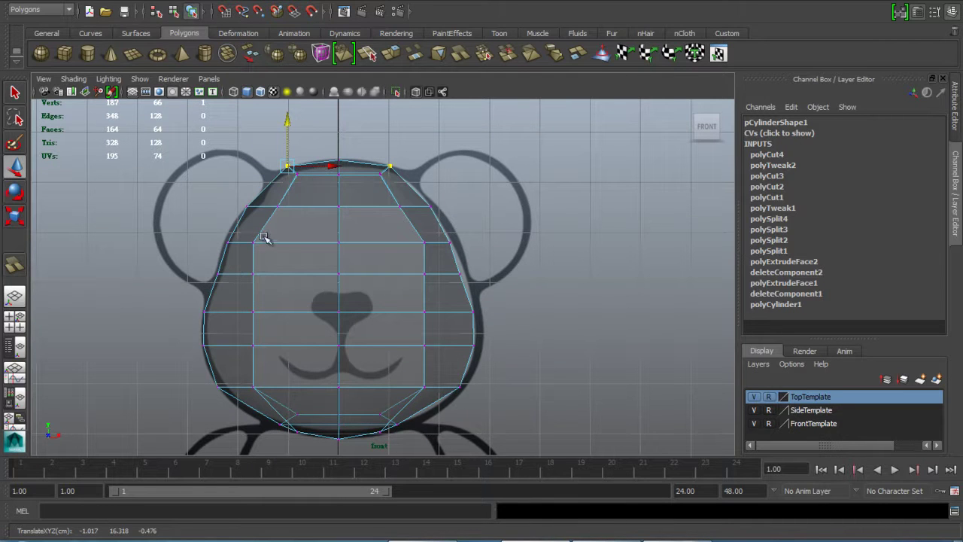
Reposition the inner vertex column in the three upper face rows so it curves with the head outline
left_click(276, 204)
left_click_drag(318, 206, 306, 206)
left_click(251, 273)
left_click(251, 242)
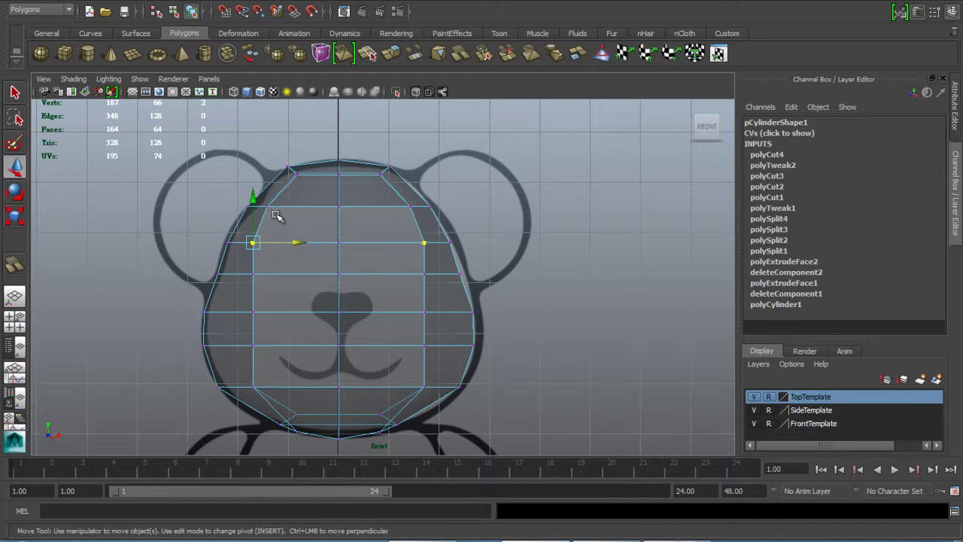
key("Up")
left_click_drag(316, 204, 326, 206)
key("Down")
left_click_drag(299, 241, 301, 274)
key("Down")
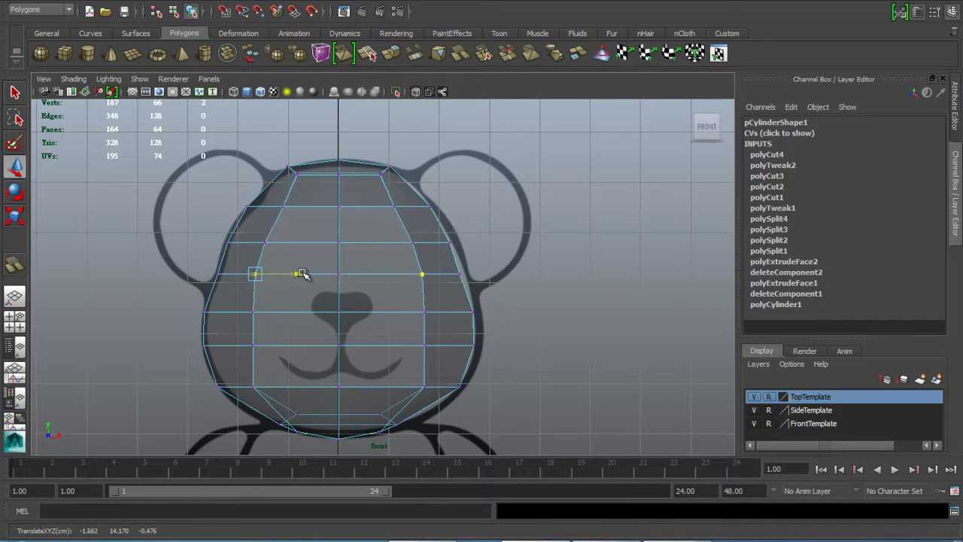
left_click(258, 213)
left_click_drag(291, 207, 325, 210)
Widen and lower the crown's corner vertices to about X -1.15, Y 16.21
left_click(264, 143)
left_click(290, 166)
left_click_drag(331, 168, 322, 166)
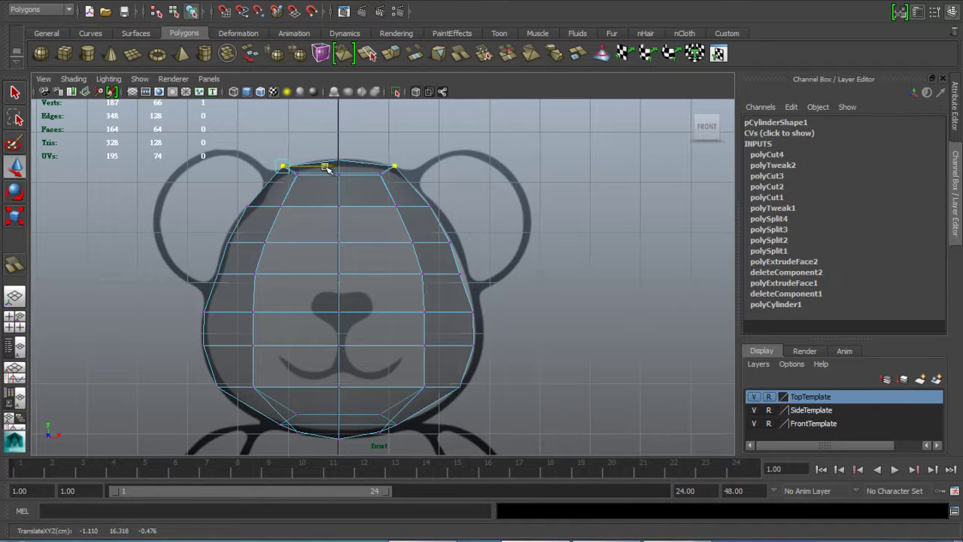
left_click_drag(279, 123, 281, 128)
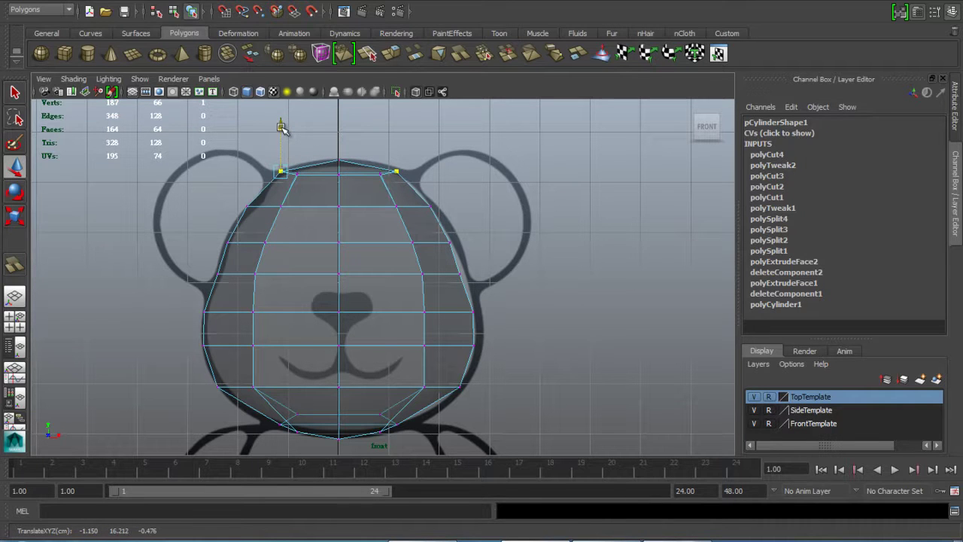
Adjust the forehead and nose bridge rows' outer vertices to the outline and spread the inner cheek vertices outward to about X -1.91
left_click_drag(231, 194, 269, 223)
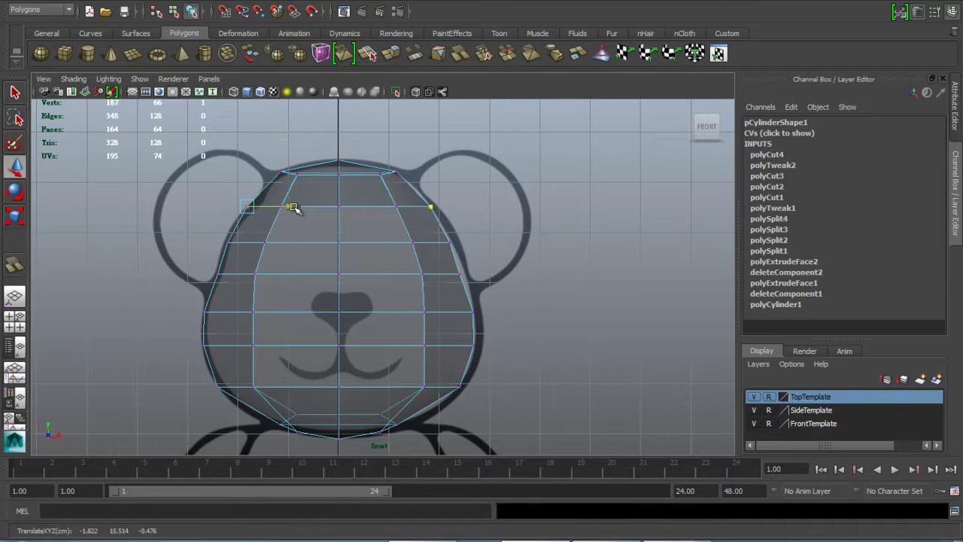
left_click_drag(210, 265, 259, 276)
left_click_drag(239, 328, 241, 331)
left_click_drag(296, 314, 281, 346)
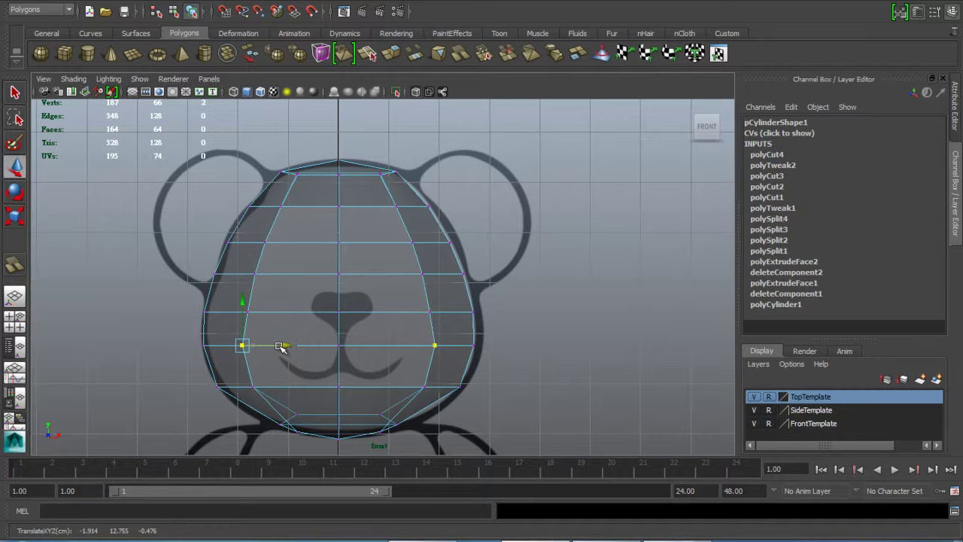
Raise the bottom centre vertex under the chin to about Y 10.95
left_click(338, 436)
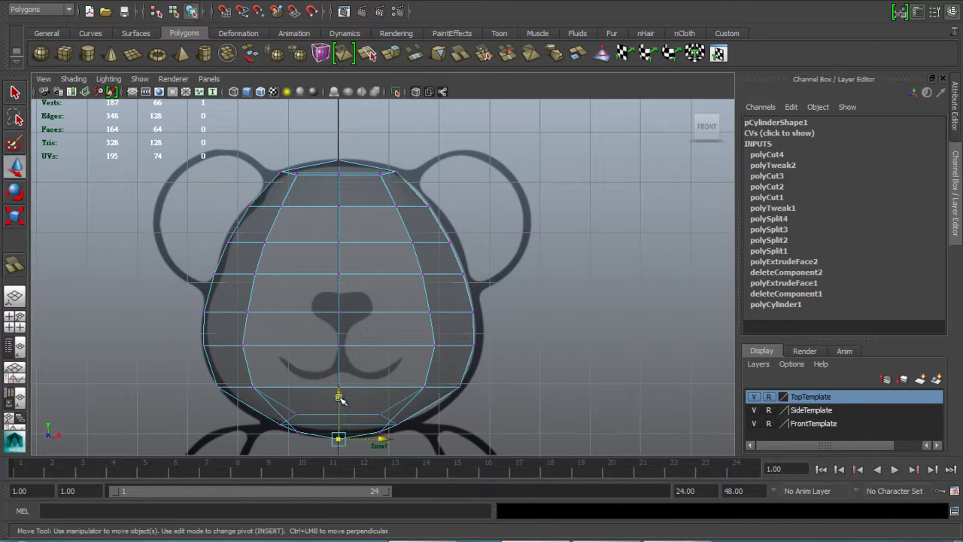
left_click_drag(340, 399, 339, 393)
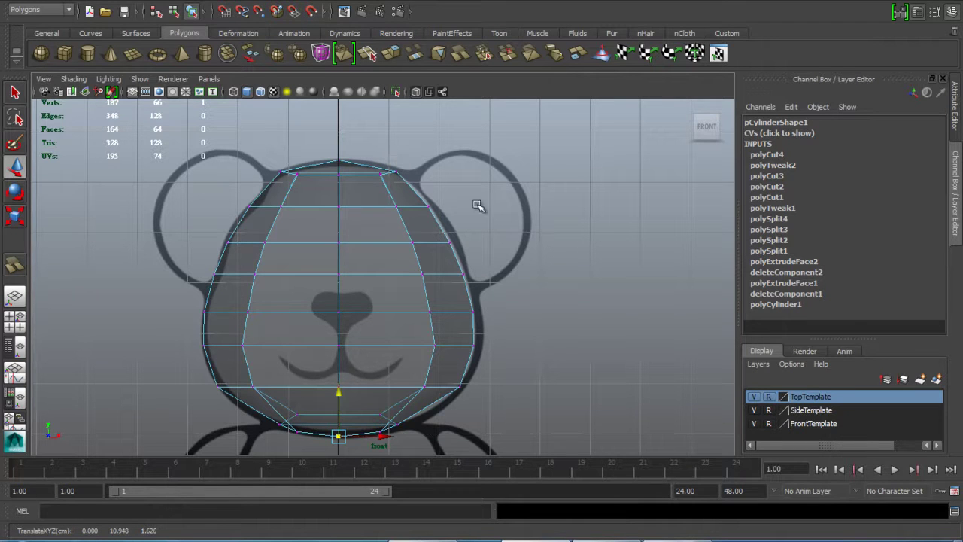
left_click(14, 92)
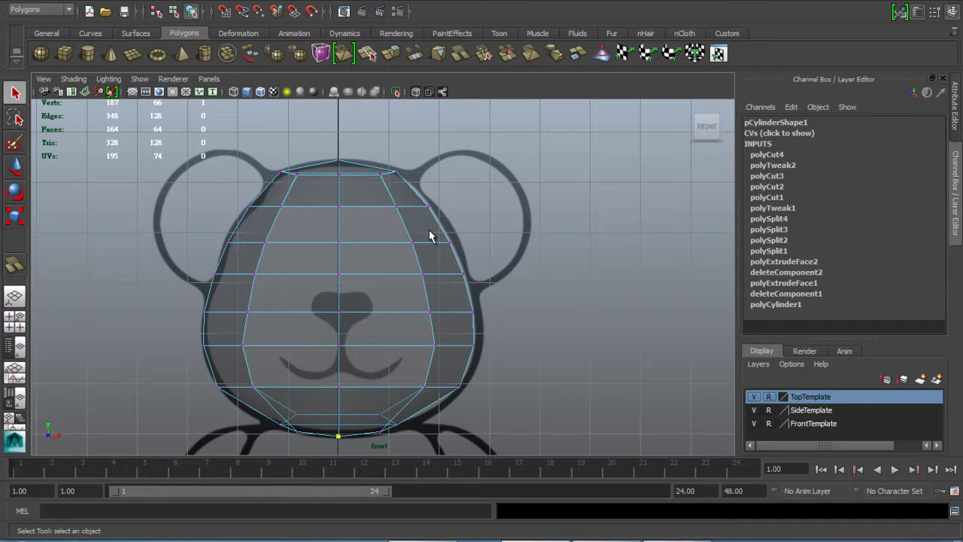
Turn off Reflection in the Move Tool's settings
double_click(15, 165)
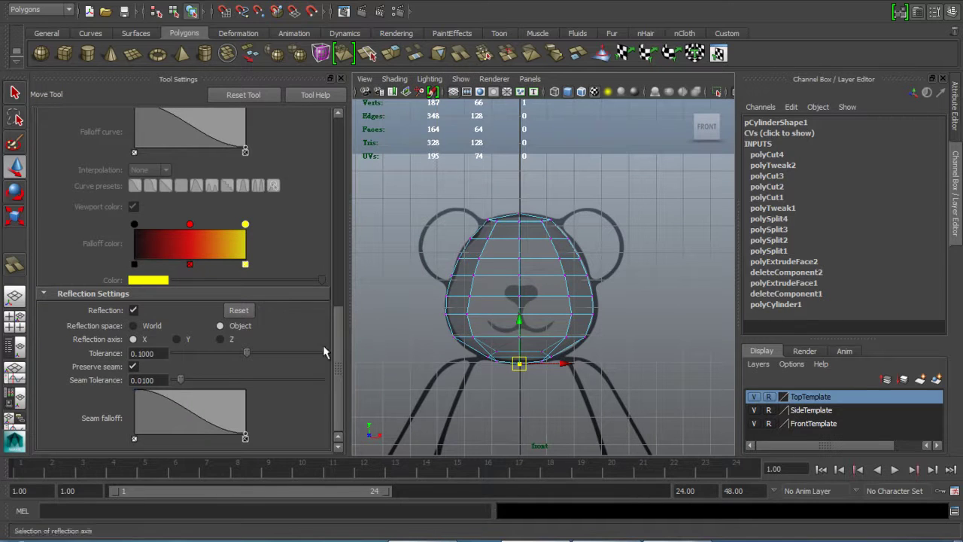
left_click(133, 310)
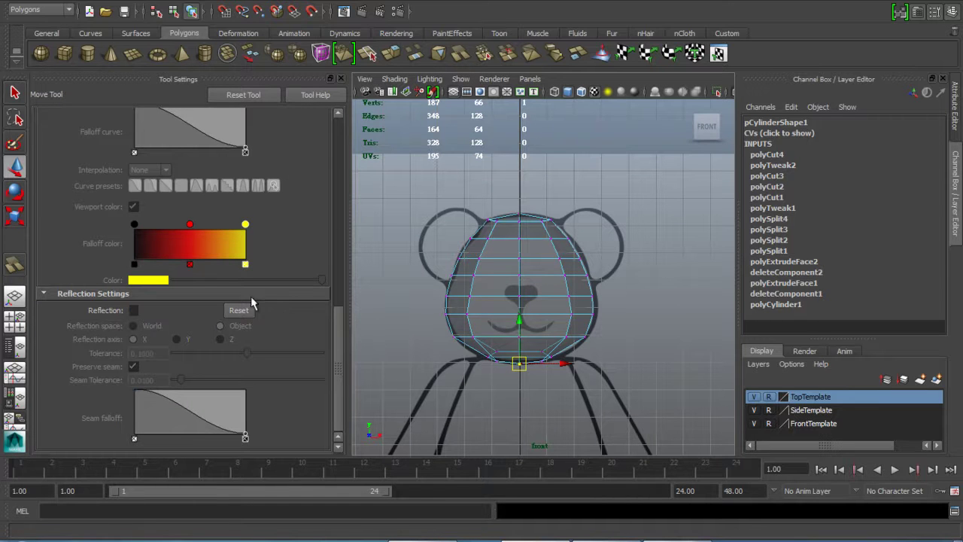
left_click(340, 78)
Select all faces on the head's negative X half in the front view and delete them
right_click(357, 266)
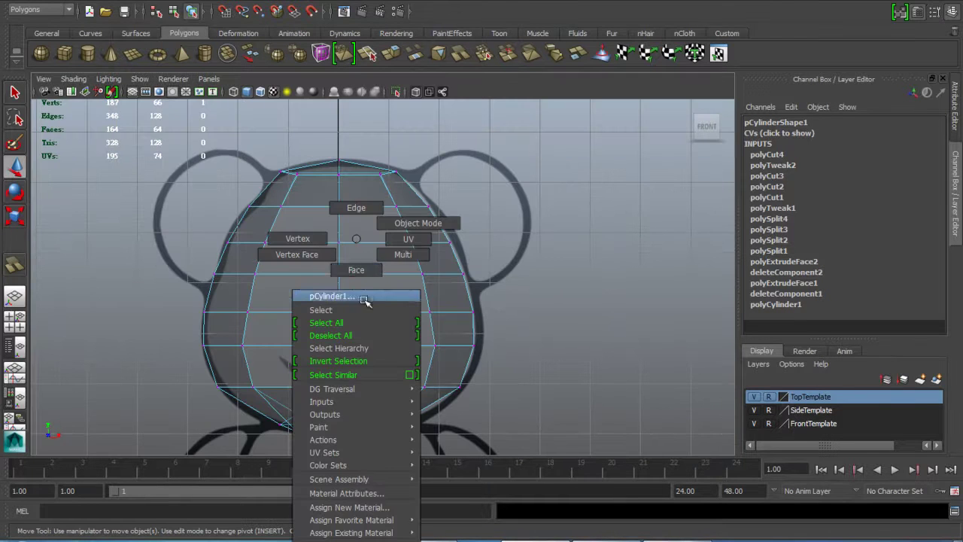
middle_click_drag(401, 381, 272, 156, "alt")
left_click_drag(206, 111, 350, 441)
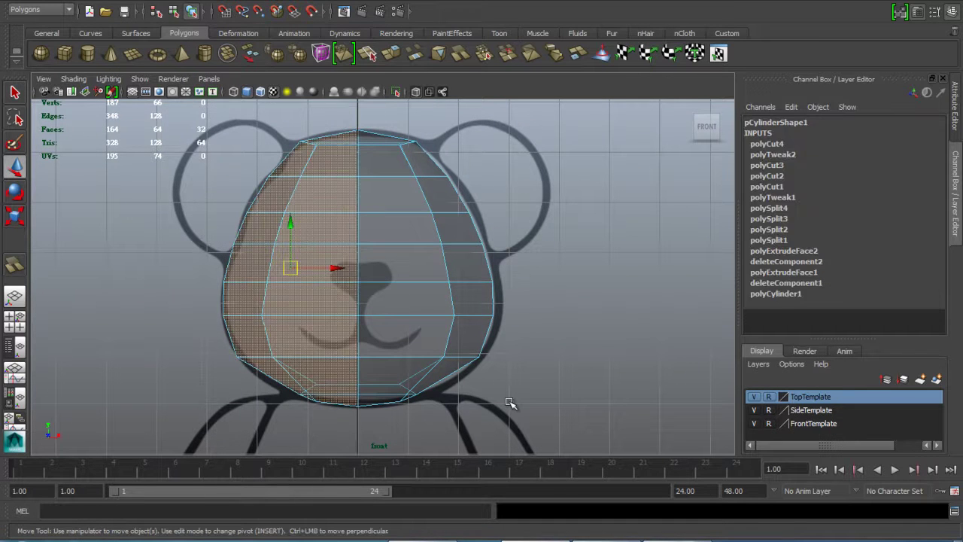
key("Delete")
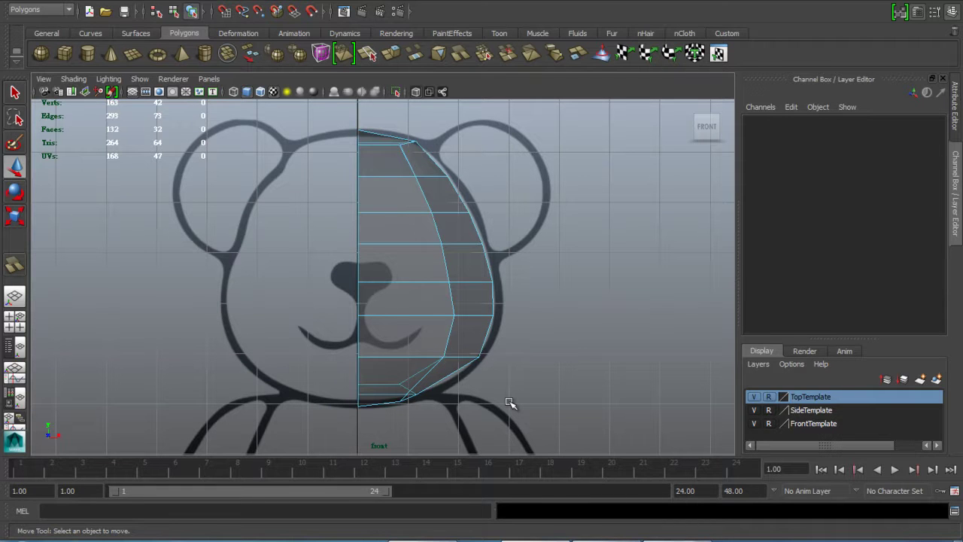
left_click(14, 94)
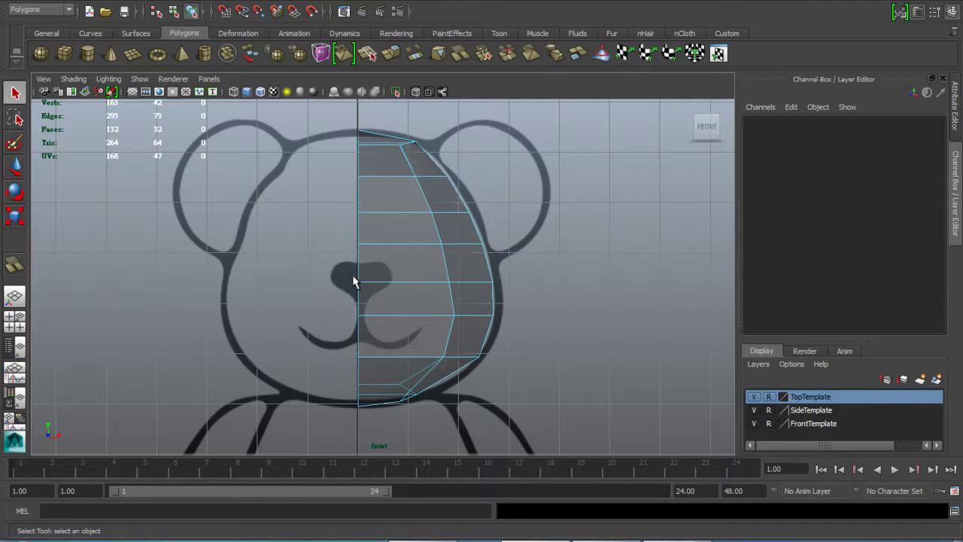
scroll(555, 314, "down", 3)
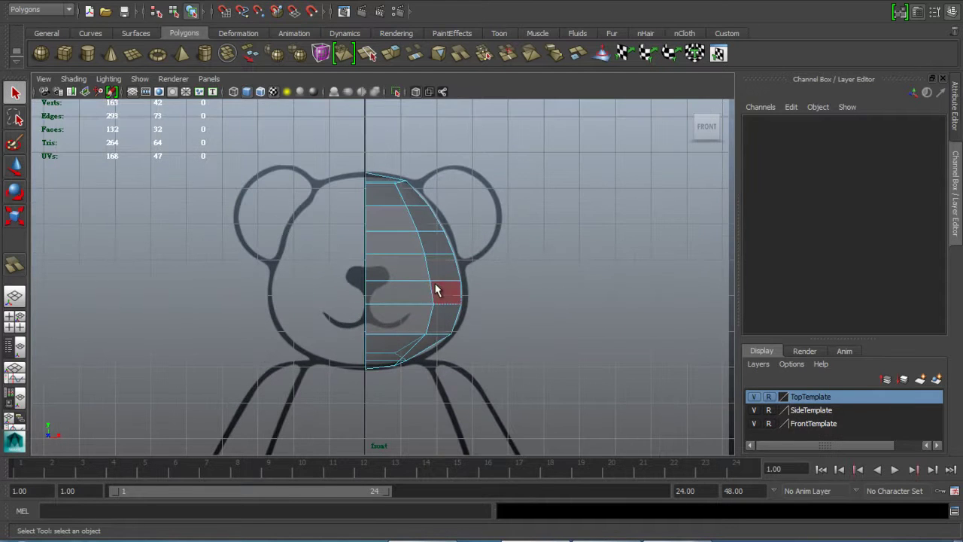
Undo the half-head deletion, then delete the same selected faces again
key("ctrl+z")
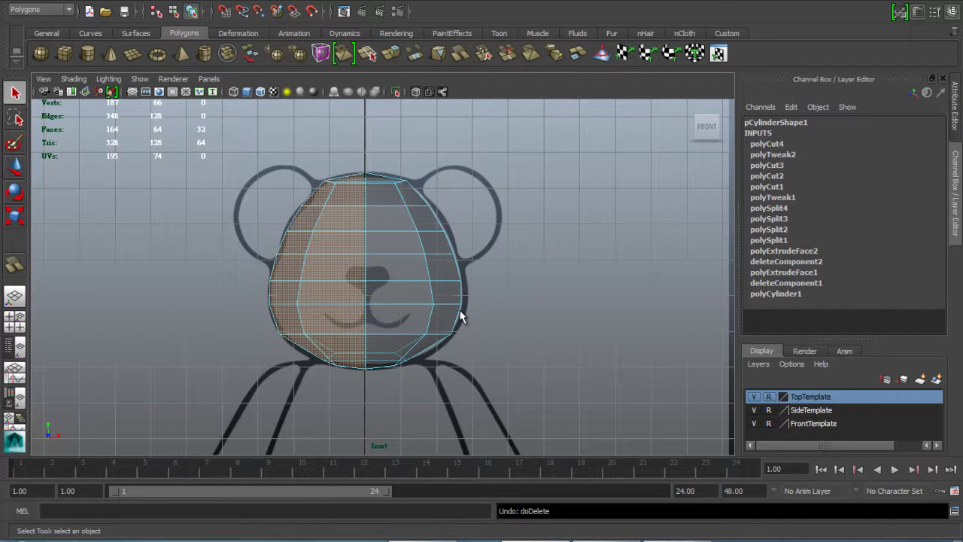
right_click_drag(328, 191, 152, 244)
left_click(152, 243)
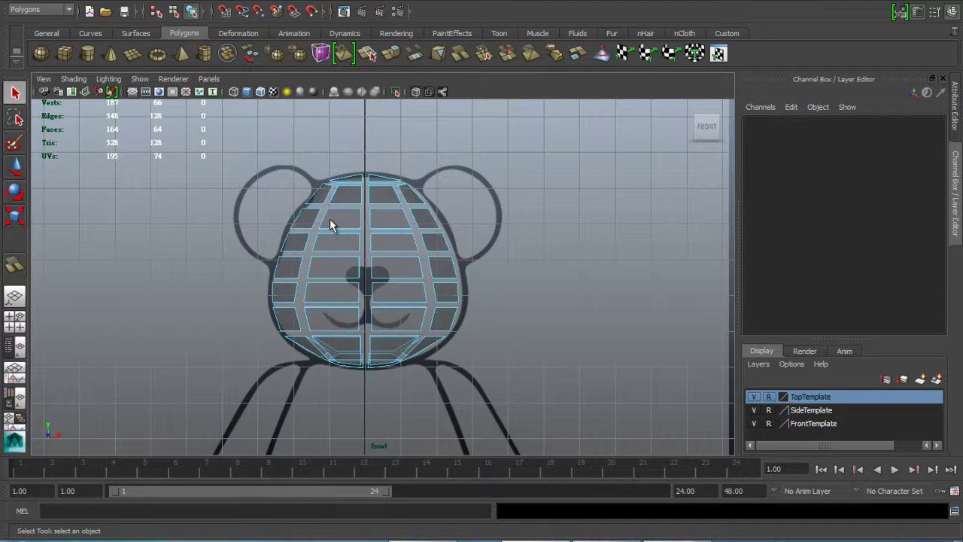
key("ctrl+z")
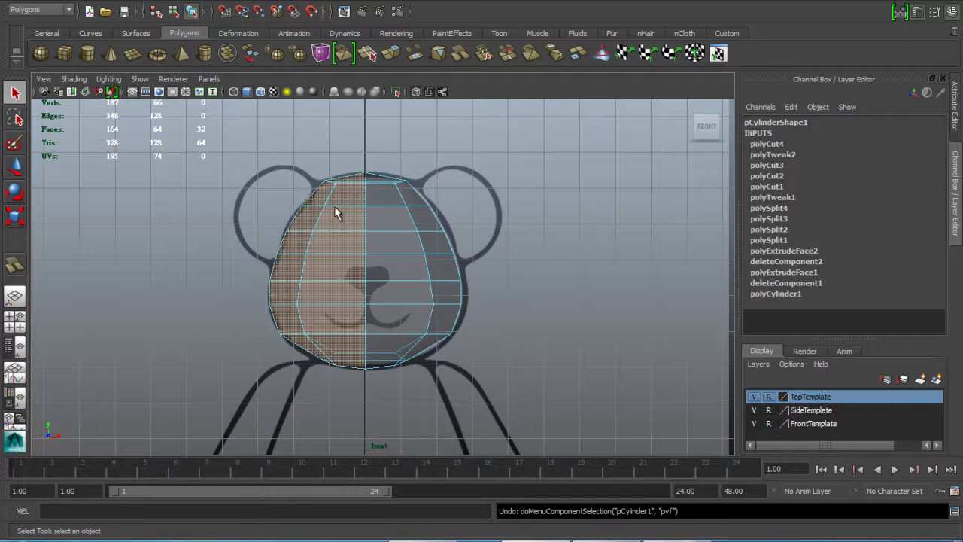
key("Delete")
Nudge the crown's corner vertex inward and move the outer vertices of the two rows below to about X 1.85 and X 2.27
right_click_drag(333, 232, 679, 368, "alt")
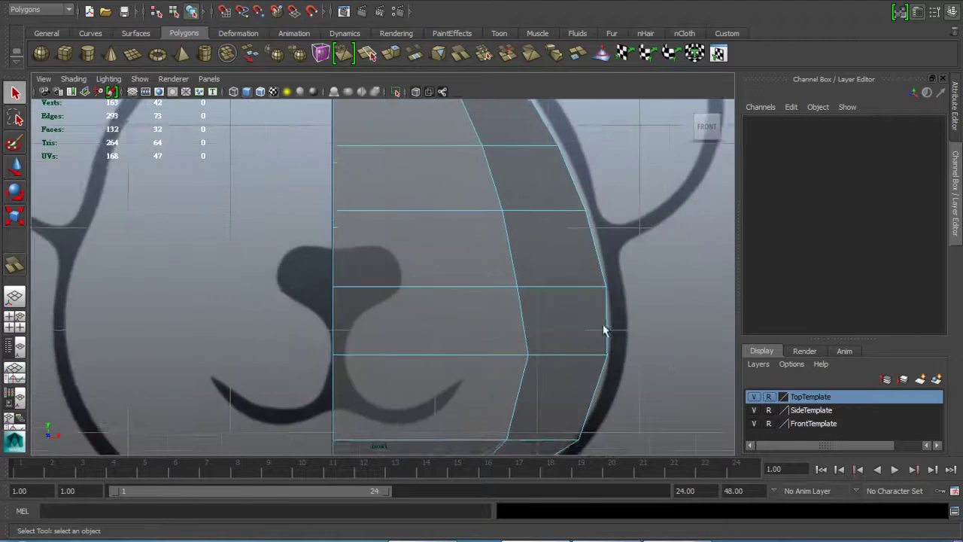
middle_click_drag(680, 368, 516, 425, "alt")
right_click_drag(406, 215, 346, 213)
left_click(406, 216)
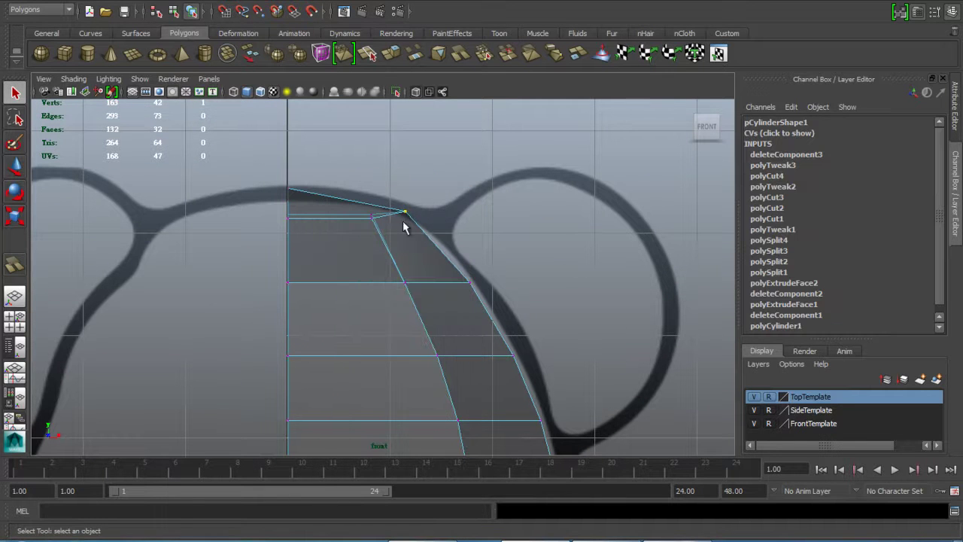
left_click(14, 166)
left_click_drag(452, 210, 446, 211)
left_click(477, 282)
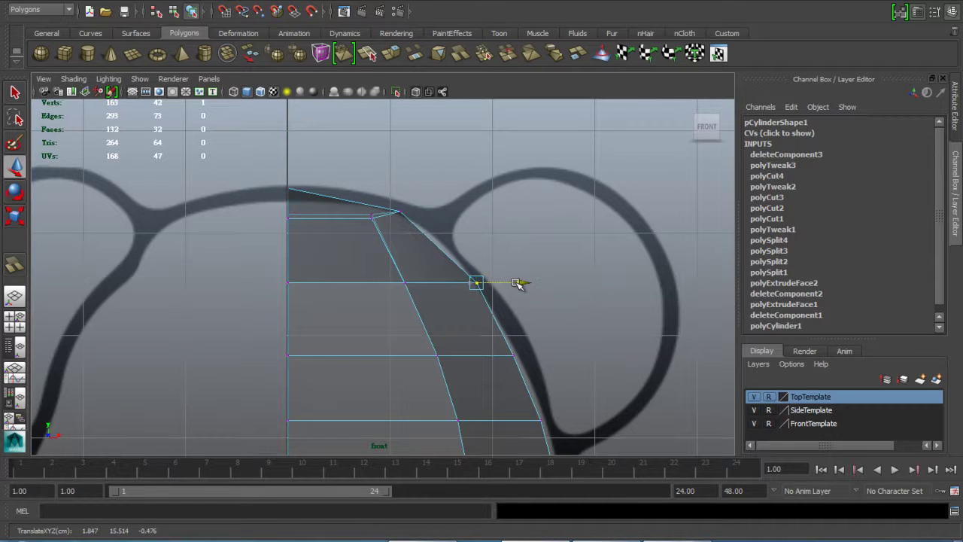
left_click(513, 355)
left_click_drag(554, 354, 557, 357)
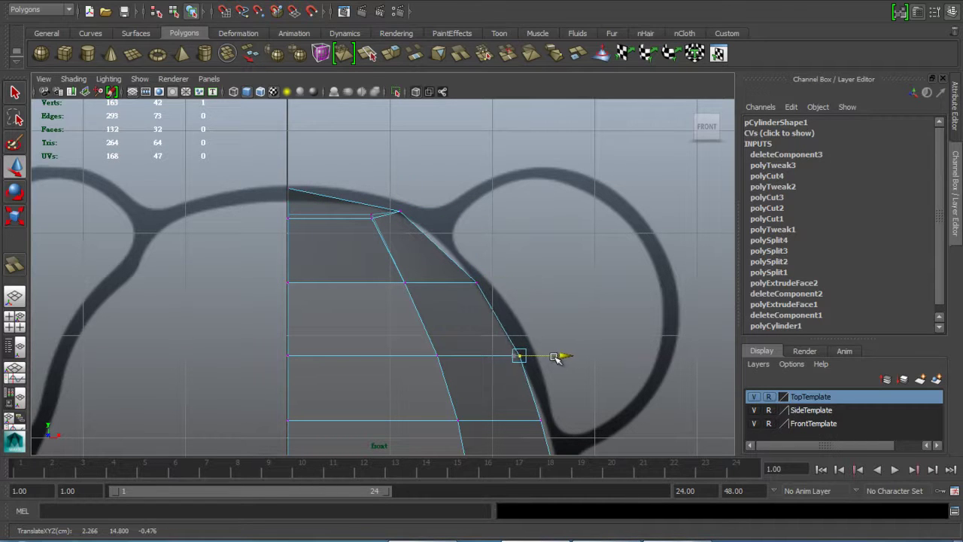
In the top view, pull the front diagonal vertex column and the front centre vertices forward towards the muzzle outline
middle_click_drag(600, 392, 605, 366, "alt")
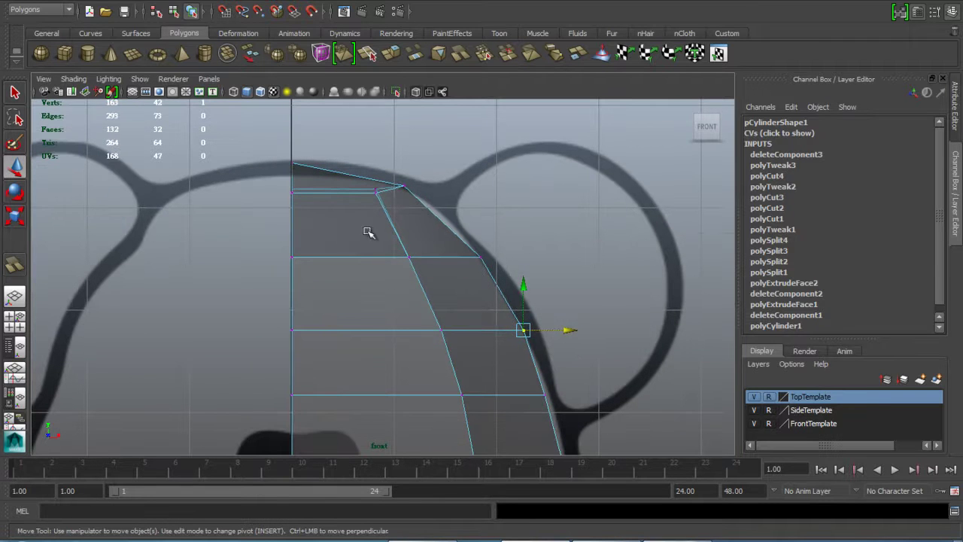
key("space")
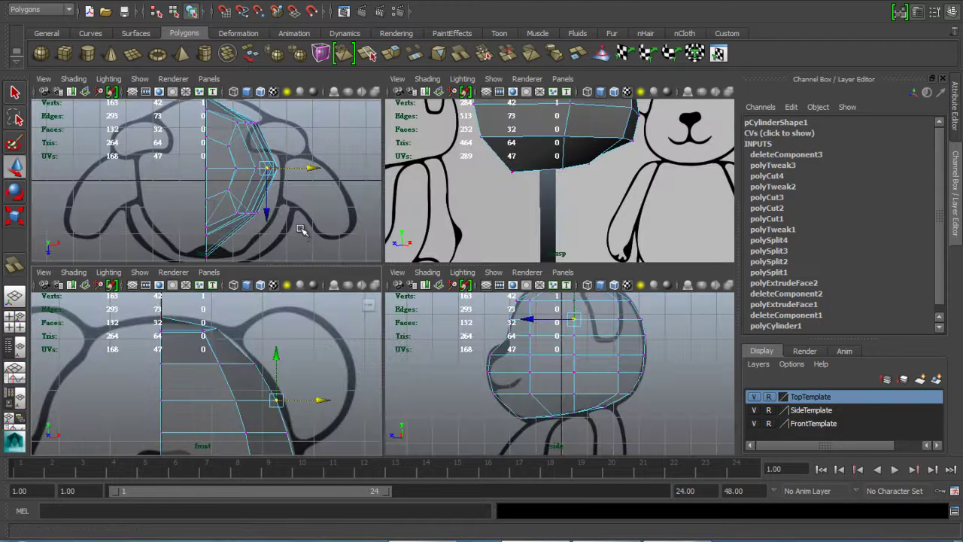
key("space")
scroll(467, 260, "down", 4)
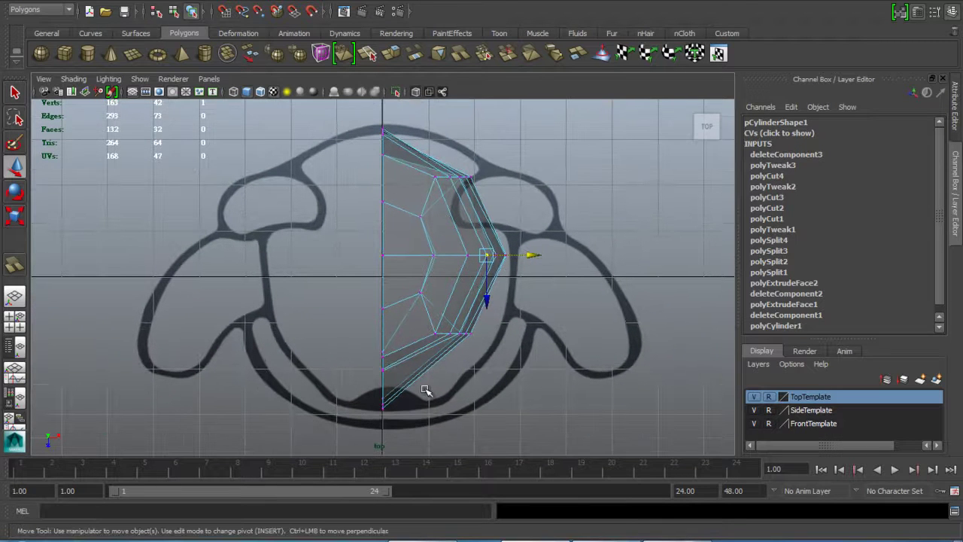
left_click_drag(480, 319, 455, 414)
left_click_drag(402, 393, 376, 421)
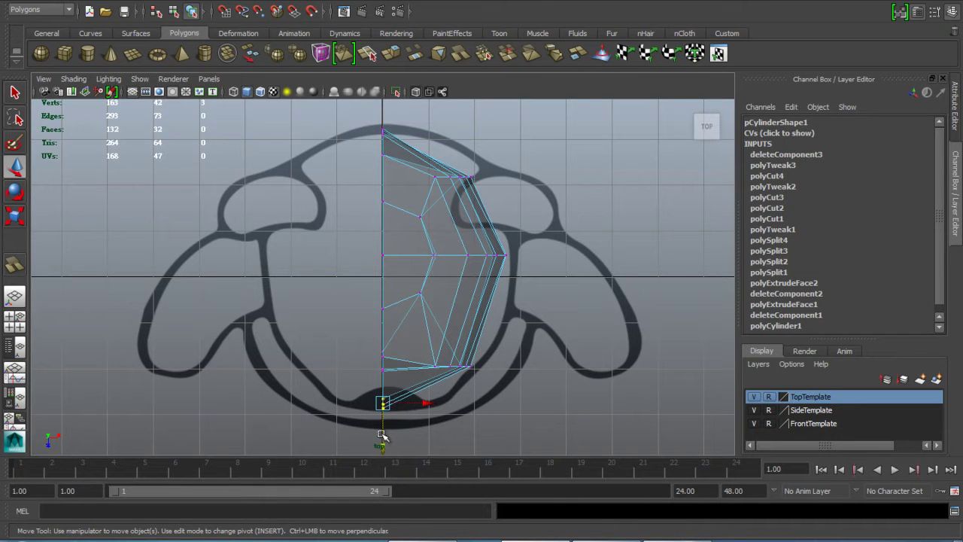
Move the side vertex column outward to about X 2.50 and display the head with smooth mesh preview
left_click_drag(508, 243, 449, 283)
left_click_drag(528, 257, 541, 258)
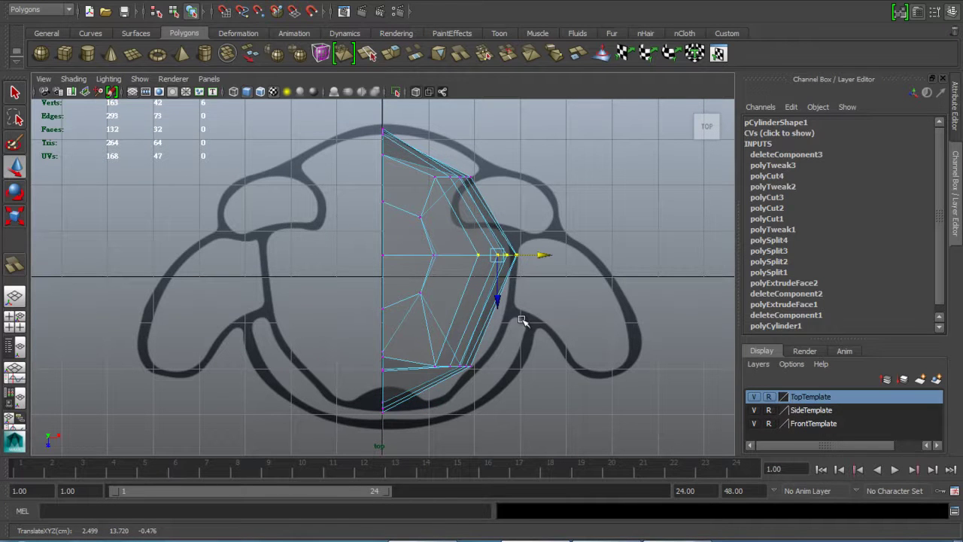
key("2")
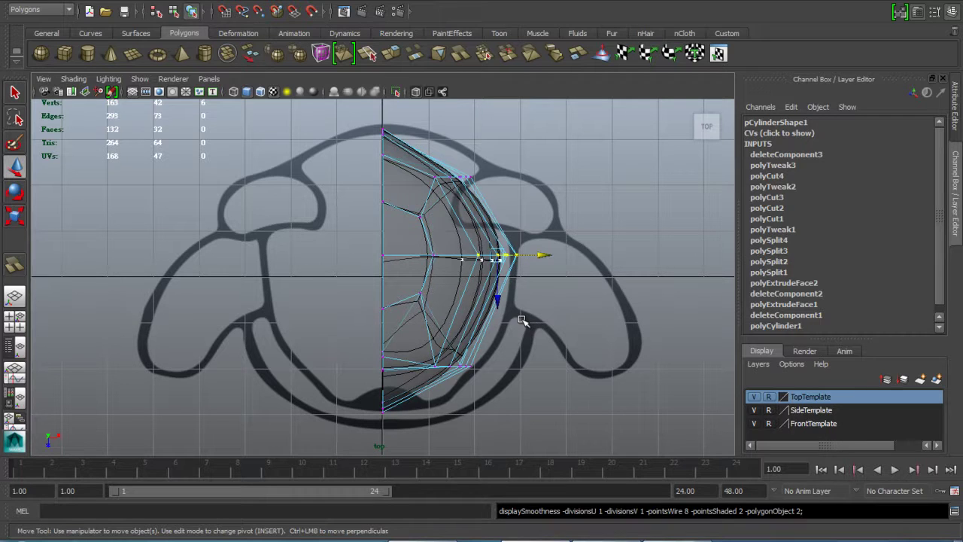
key("3")
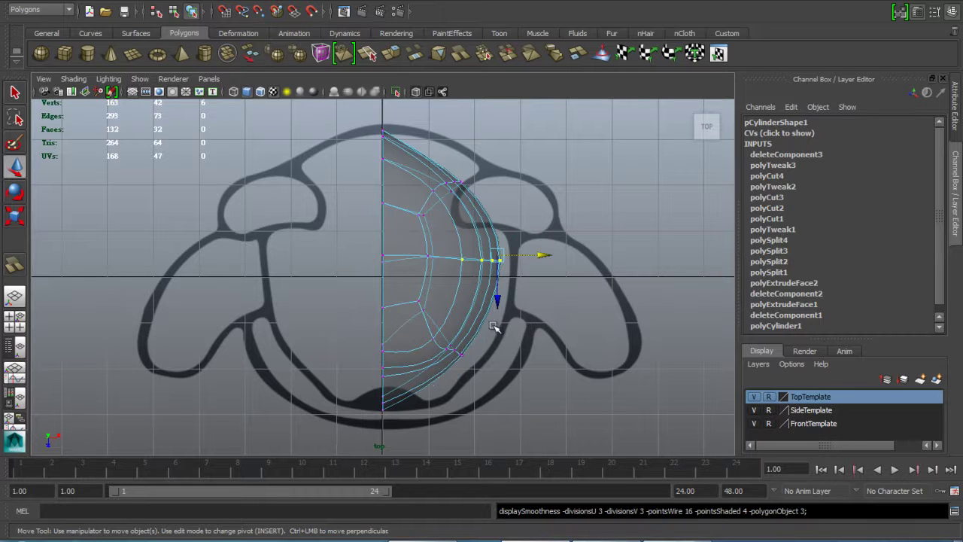
Pull the front diagonal vertex column further forward and move the upper front centre vertices to about Z 2.59
left_click(423, 377)
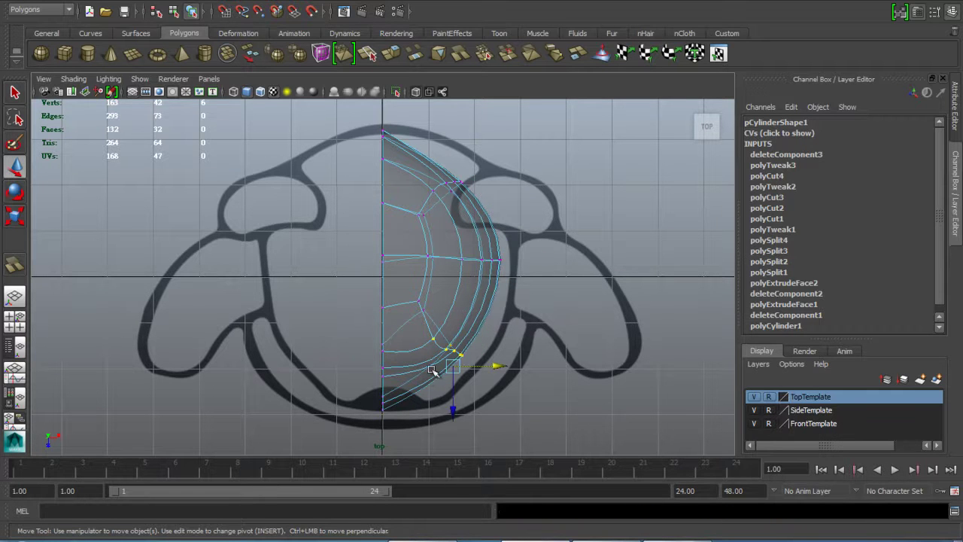
left_click_drag(461, 420, 448, 436)
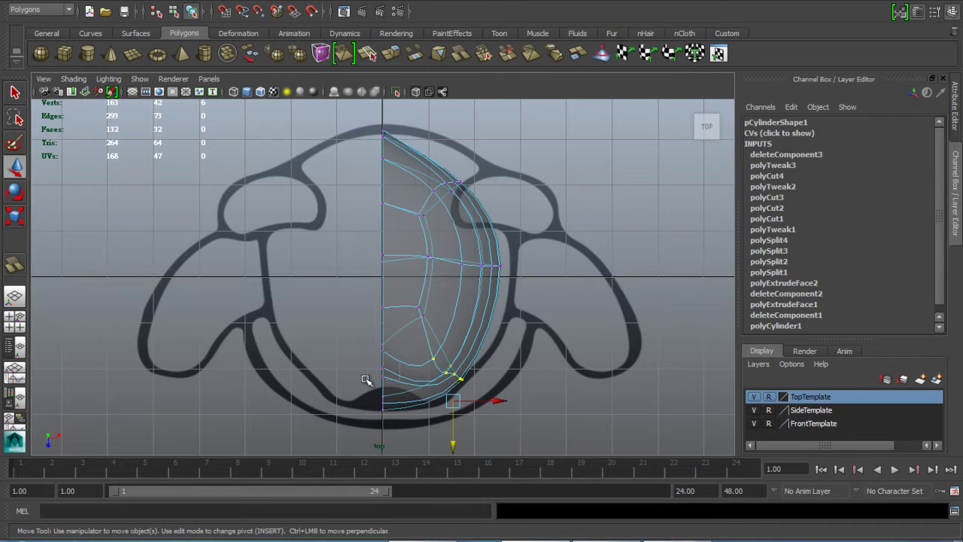
left_click(383, 395)
left_click_drag(382, 422, 382, 446)
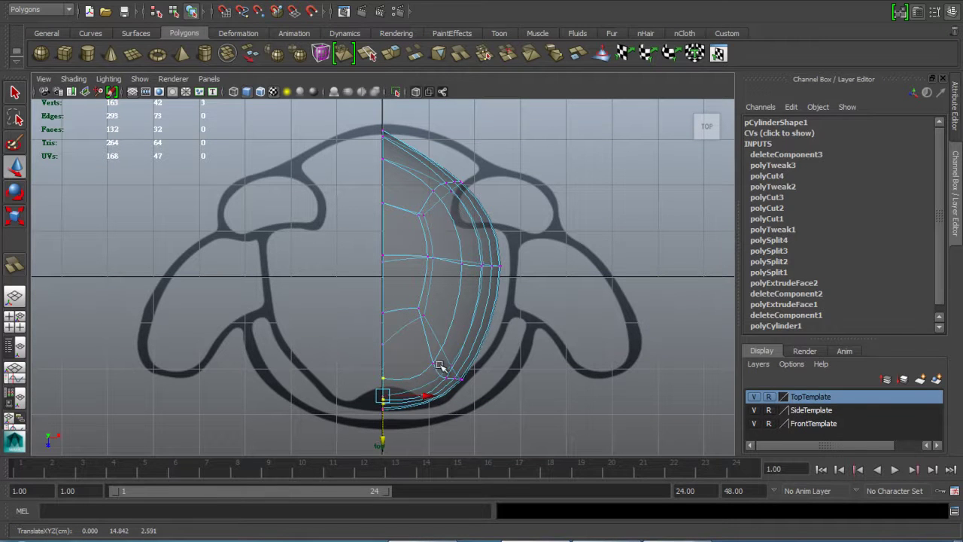
Widen the side vertex column to about X 3.00 and push the back vertices out to the template, the centre ones to about Z -3.28
left_click(496, 264)
left_click_drag(540, 258, 563, 260)
left_click(431, 209)
left_click_drag(459, 226, 384, 174)
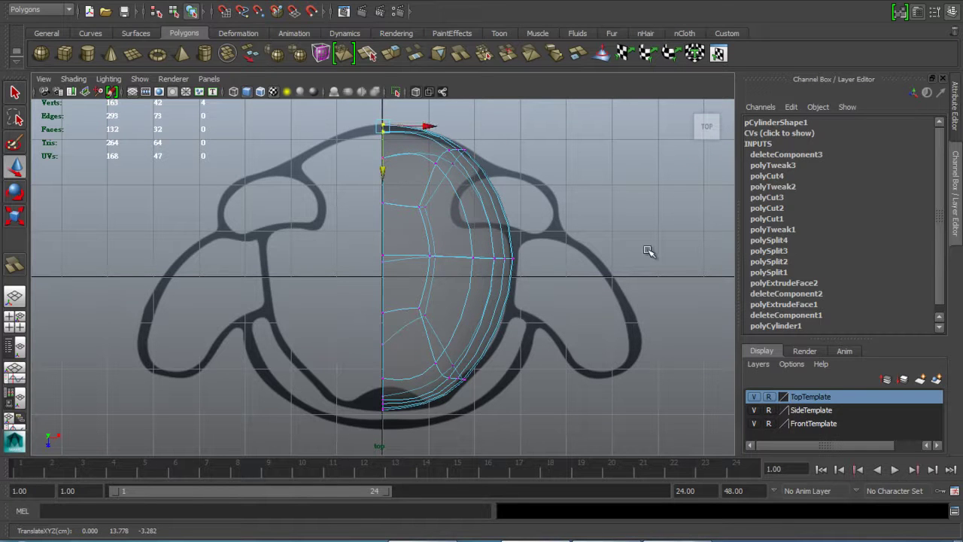
left_click(514, 258)
left_click_drag(565, 256, 566, 254)
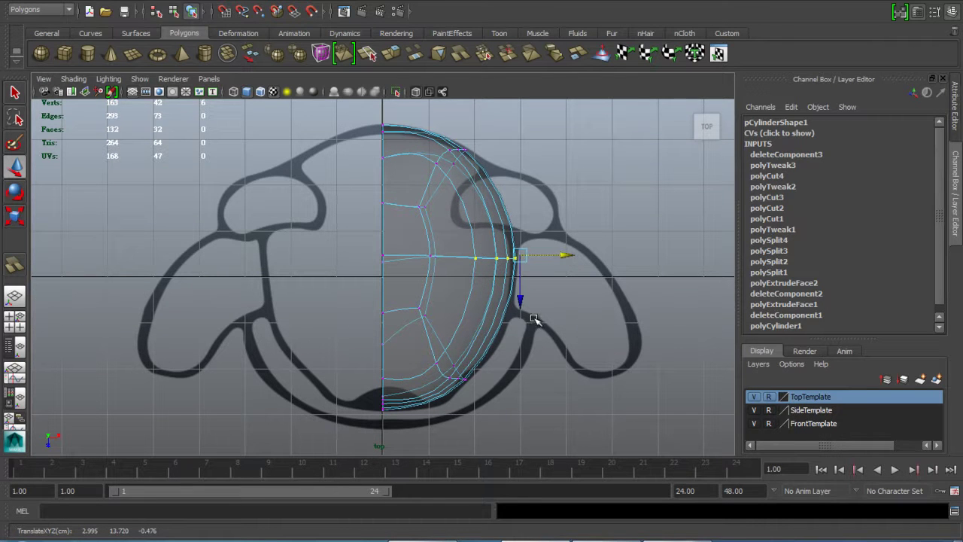